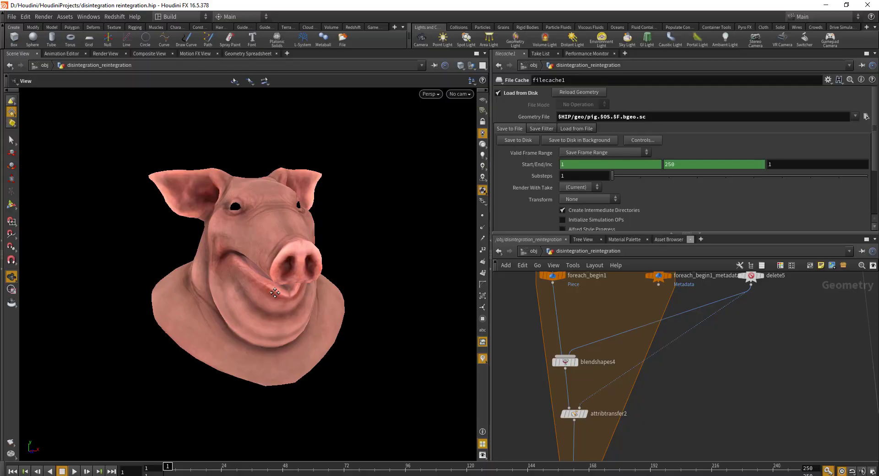
Preview the finished disintegration effect by orbiting the pig head and scrubbing the timeline from frame 1 to 227.
drag(220, 293, 148, 357)
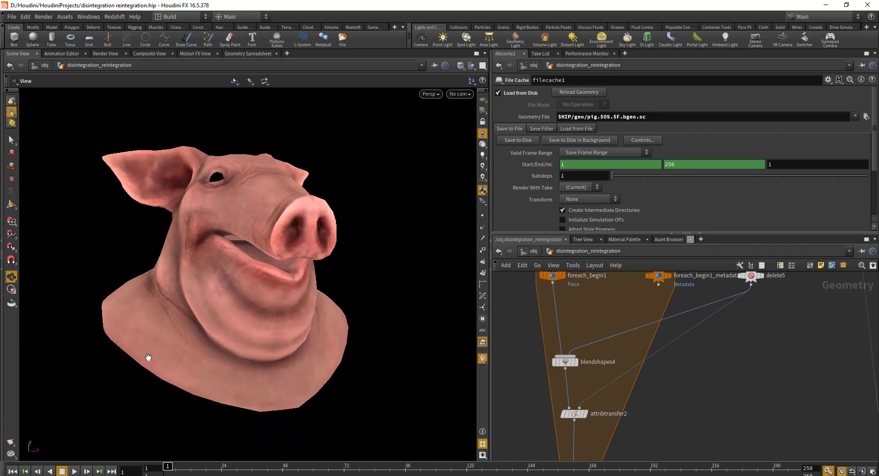
drag(168, 466, 74, 381)
drag(162, 389, 83, 389)
drag(383, 260, 248, 193)
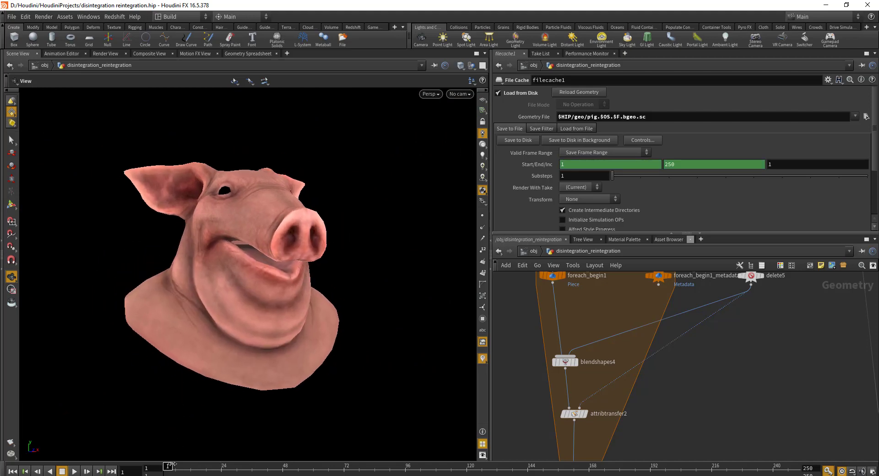
drag(225, 463, 148, 435)
drag(171, 470, 740, 467)
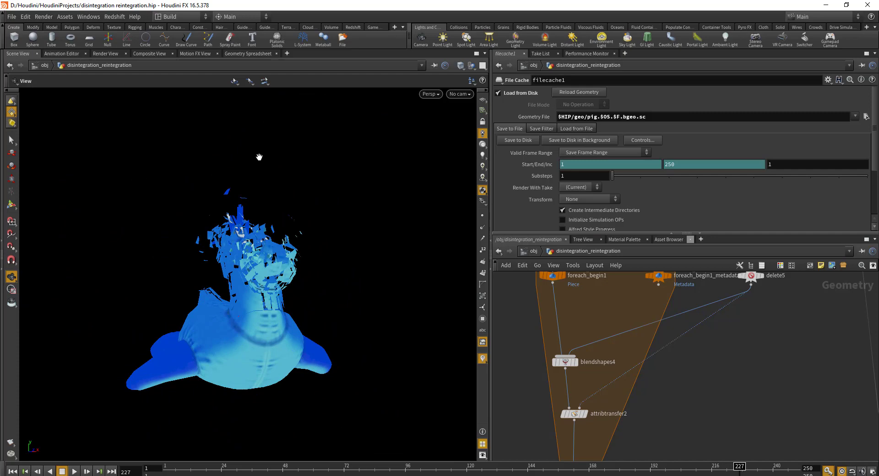
drag(256, 195, 212, 198)
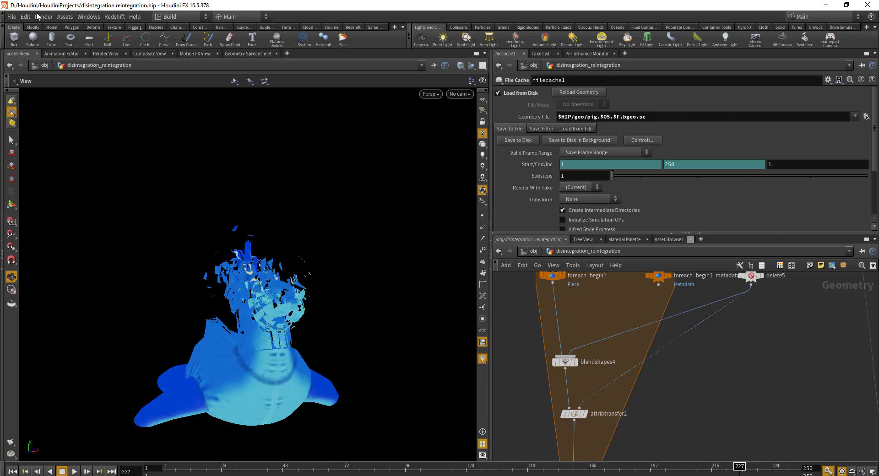
Start a new scene without saving changes, and delete the default file node inside a new geometry object.
click(11, 16)
click(24, 28)
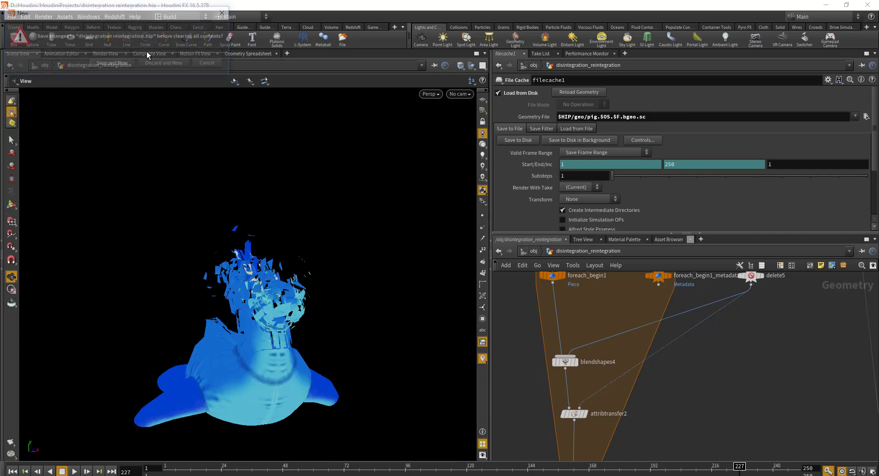
click(166, 65)
drag(541, 305, 623, 379)
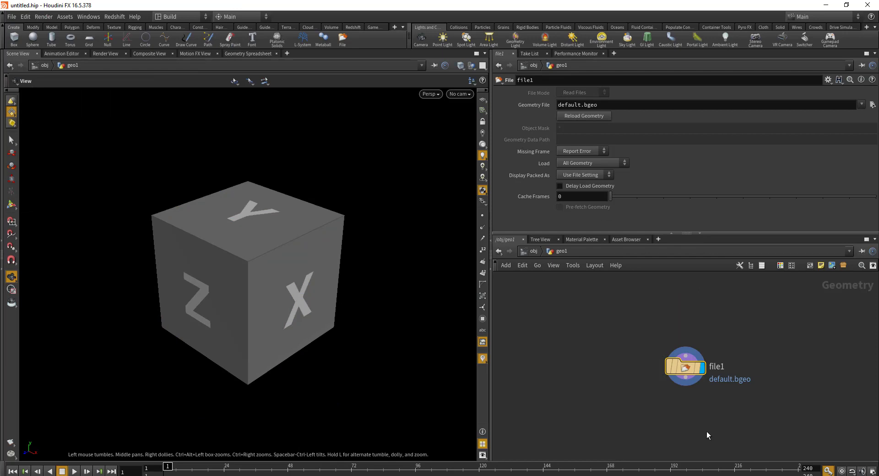
key(Delete)
Add a Test Geometry: Pig Head node to the empty geometry network.
key(Tab)
mouse_move(556, 321)
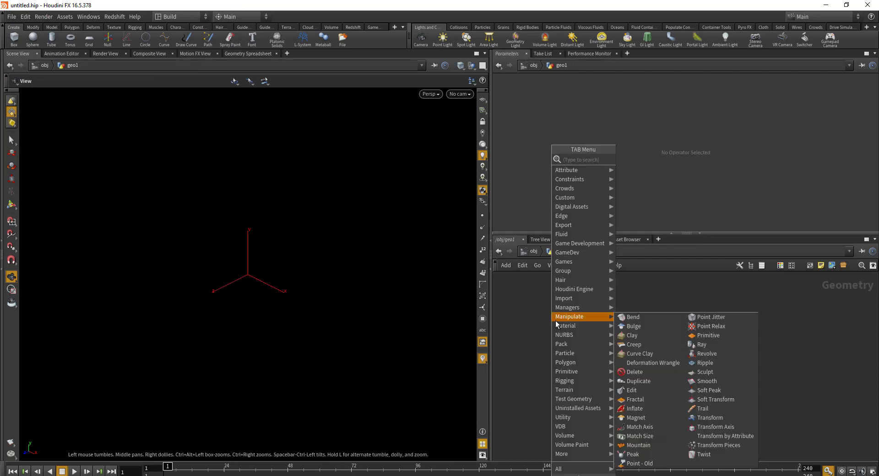
text(test)
key(Down)
key(Up)
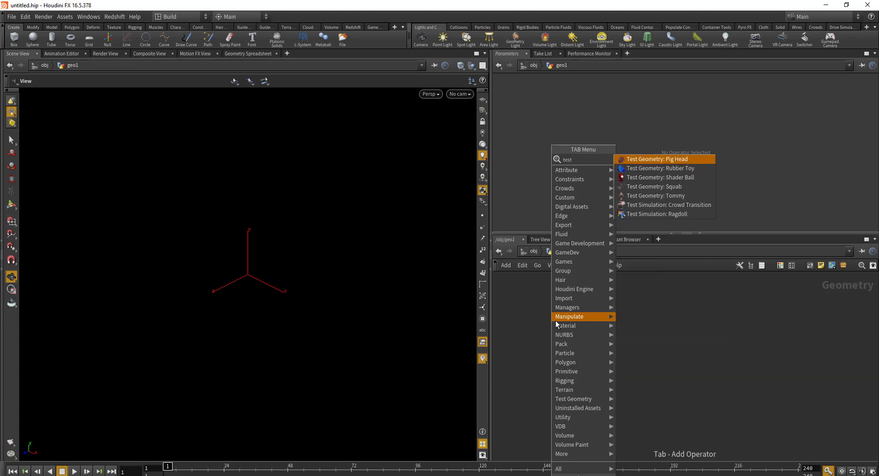
key(Return)
click(563, 321)
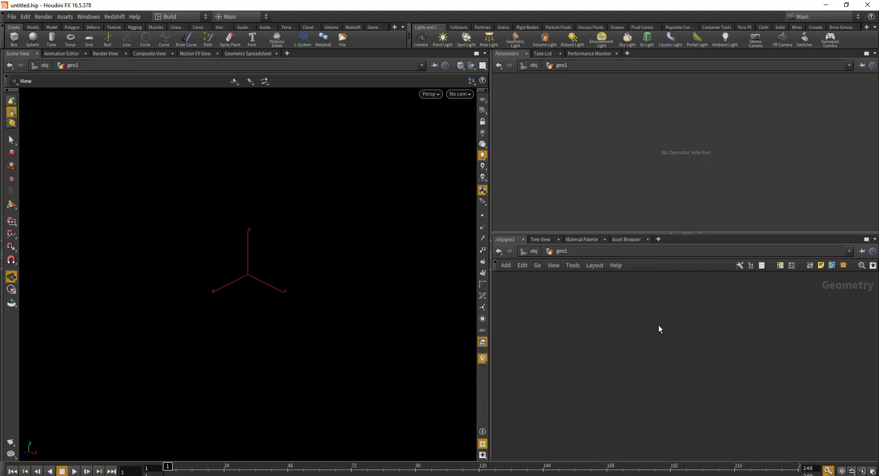
Add a Test Geometry: Rubber Toy node beside the pig head node.
key(Tab)
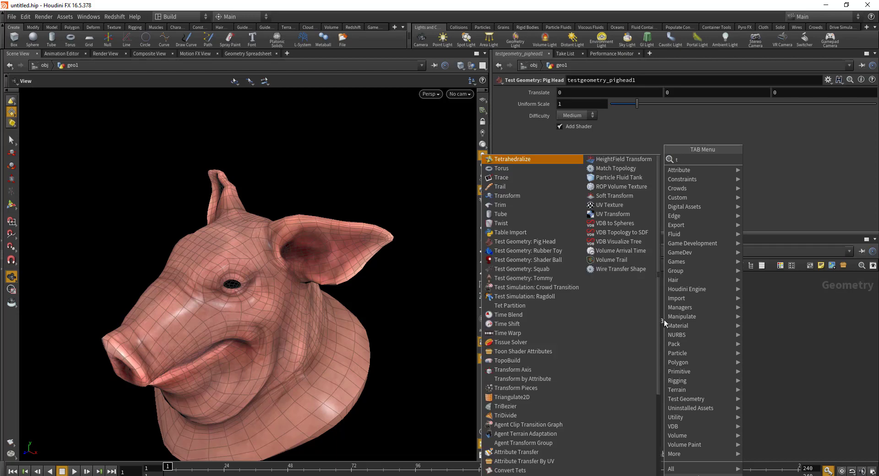
text(test)
key(Down)
key(Return)
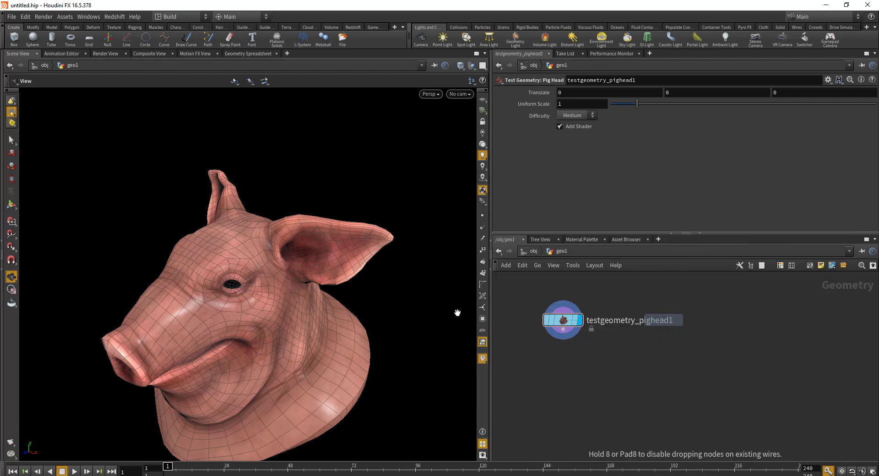
click(726, 321)
Display the rubber toy and the pig head in turn to compare the two source models.
drag(372, 280, 326, 197)
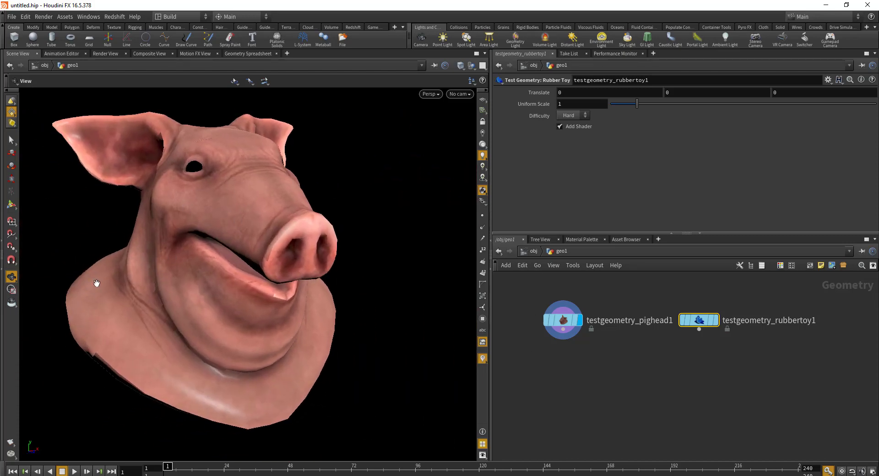
click(715, 321)
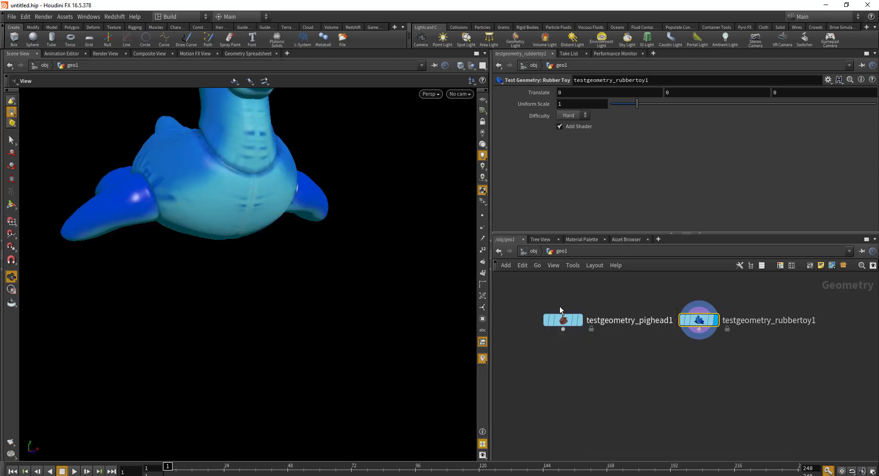
click(577, 321)
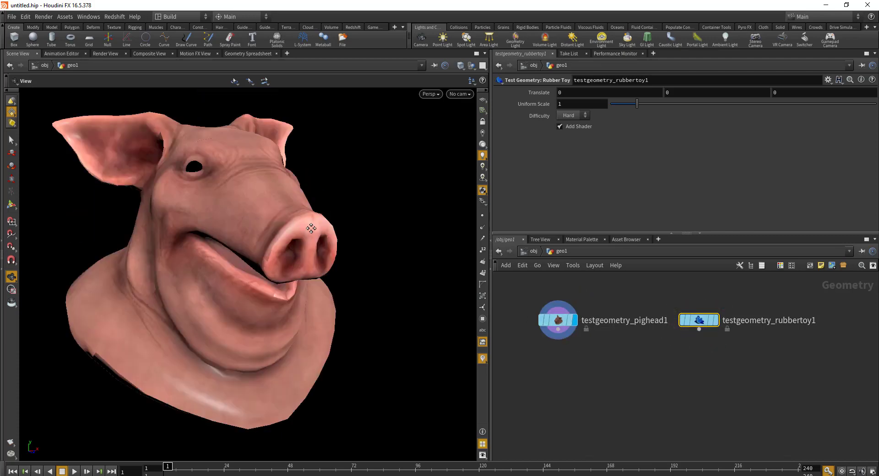
scroll(287, 260, up, 2)
drag(287, 259, 312, 252)
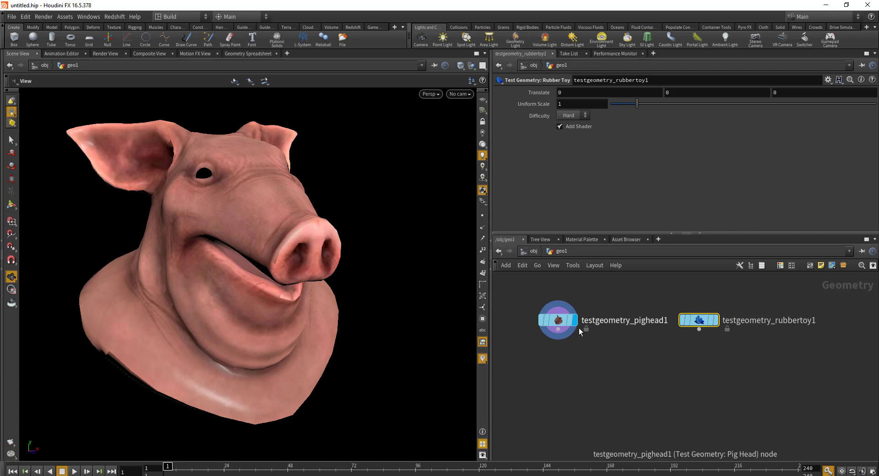
Add PolyReduce nodes below the pig head and the rubber toy, targeting output polygon counts of 2000 and 1000 respectively.
key(Tab)
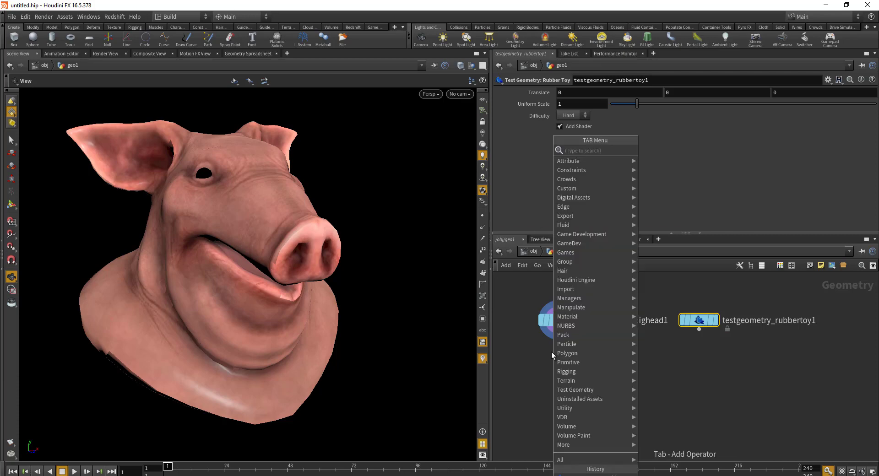
click(663, 256)
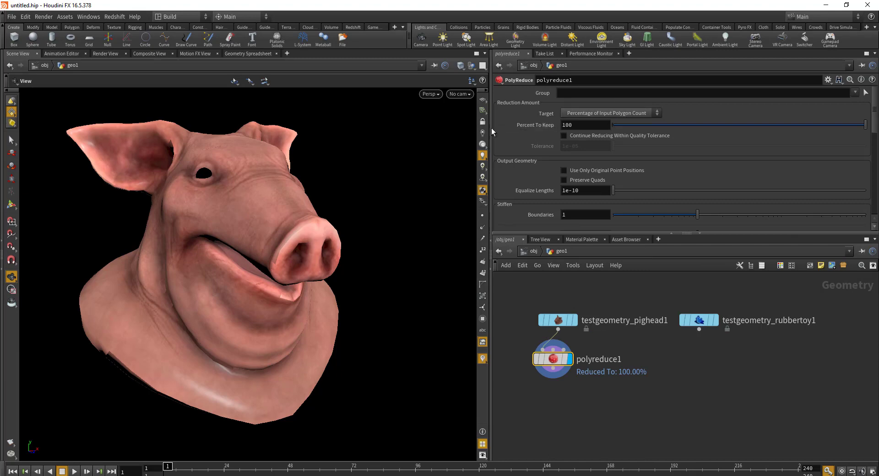
click(616, 114)
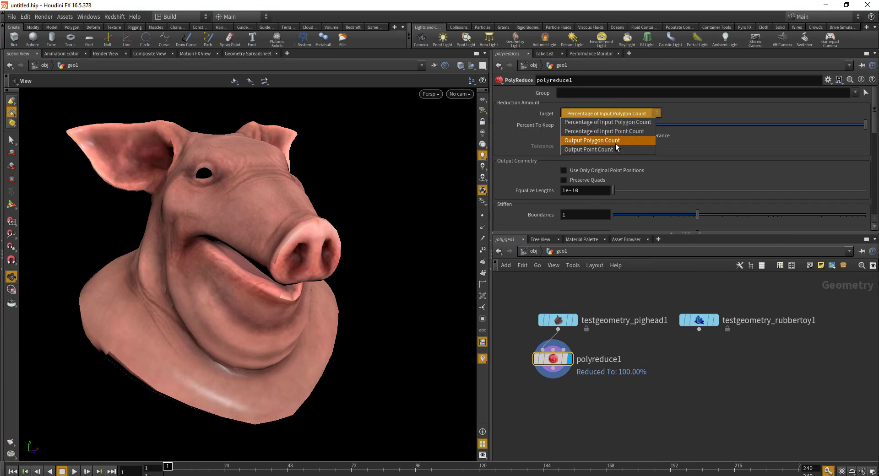
click(618, 142)
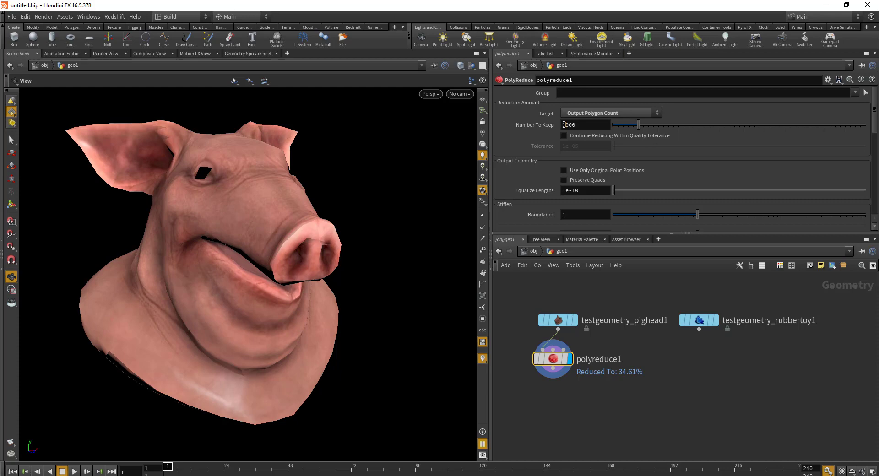
text(2000)
key(Return)
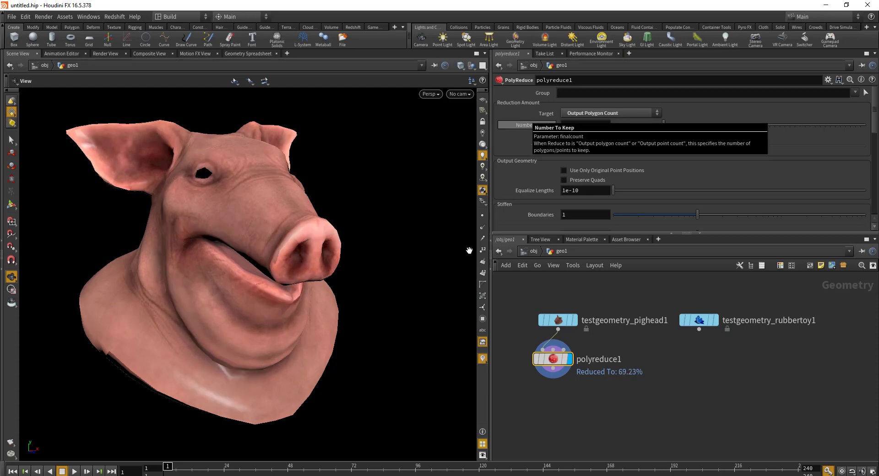
middle_drag(656, 373, 630, 347)
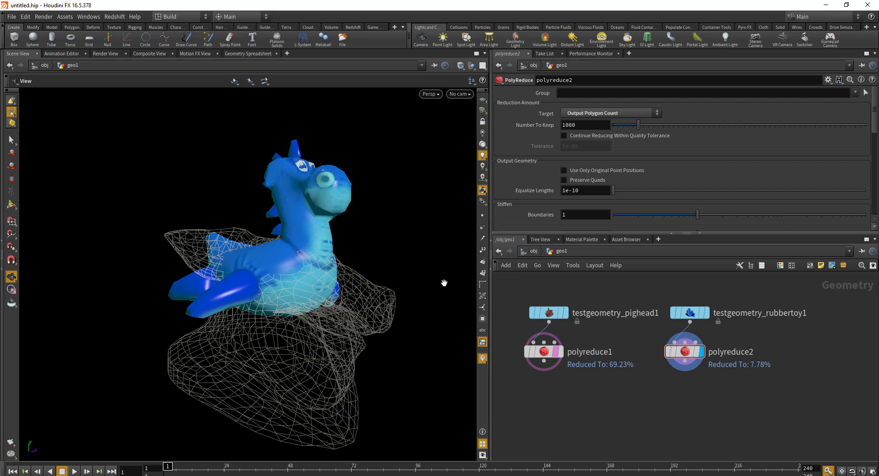
drag(443, 283, 304, 213)
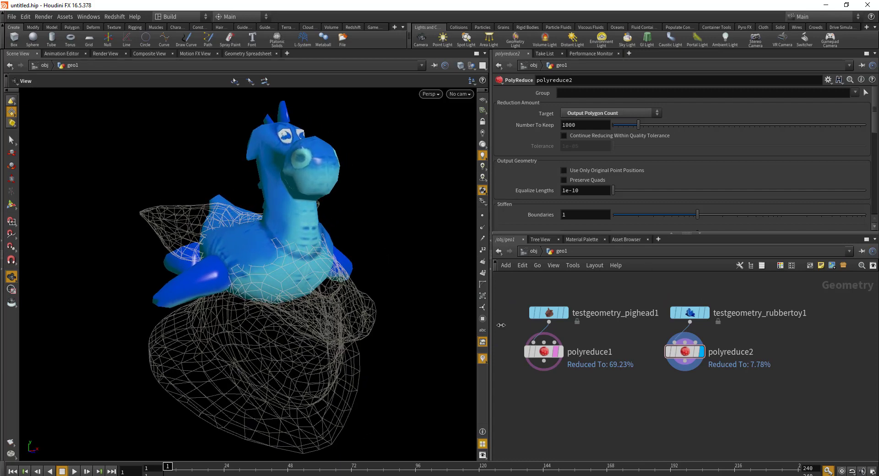
Insert a Transform node between the pig head and its PolyReduce node, and set its Y translation to 0.7.
drag(551, 353, 561, 380)
key(Tab)
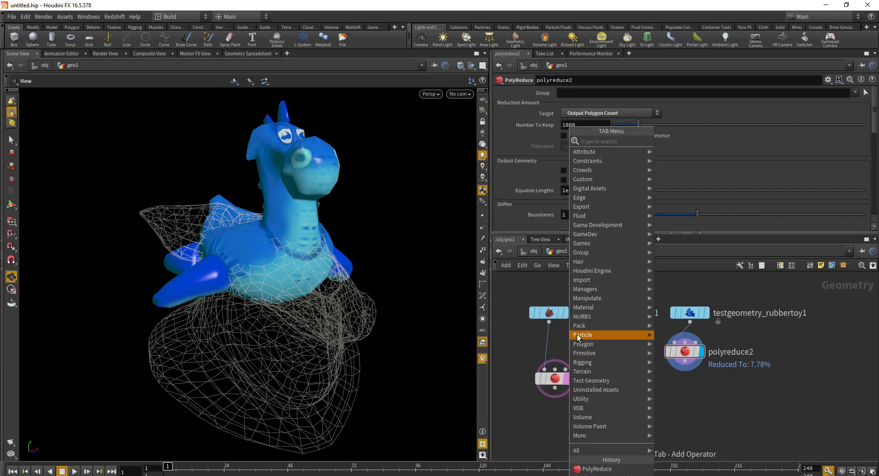
text(tra)
key(Down)
key(Down)
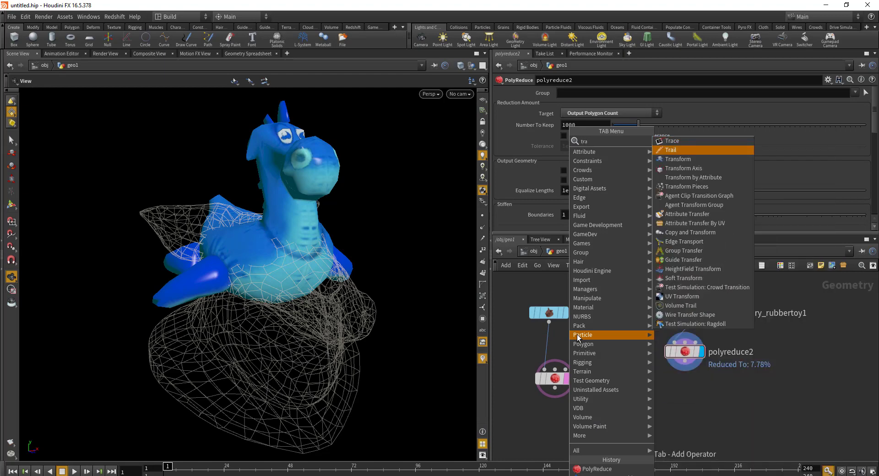
key(Return)
click(592, 344)
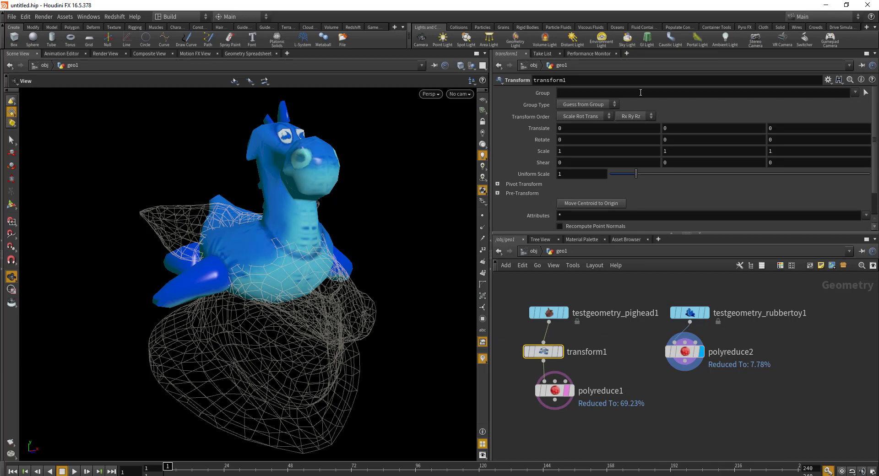
middle_drag(568, 394, 573, 345)
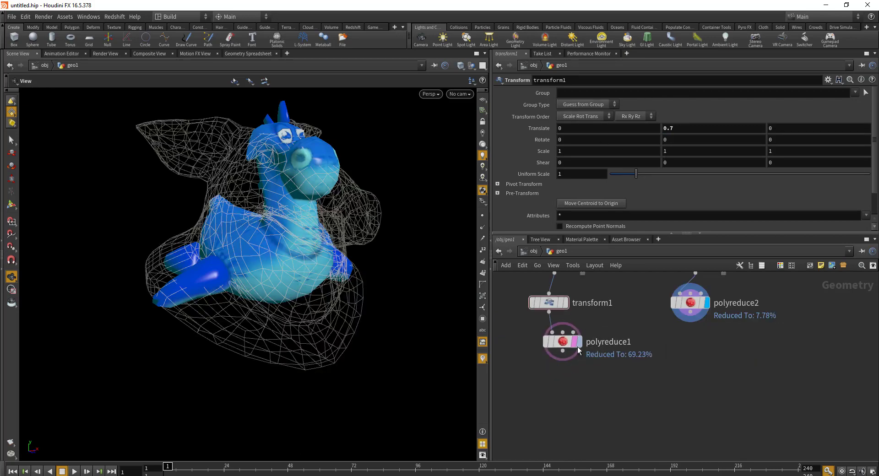
Display the pig head's PolyReduce result and enable Preserve Quads on both PolyReduce nodes.
click(577, 347)
click(578, 343)
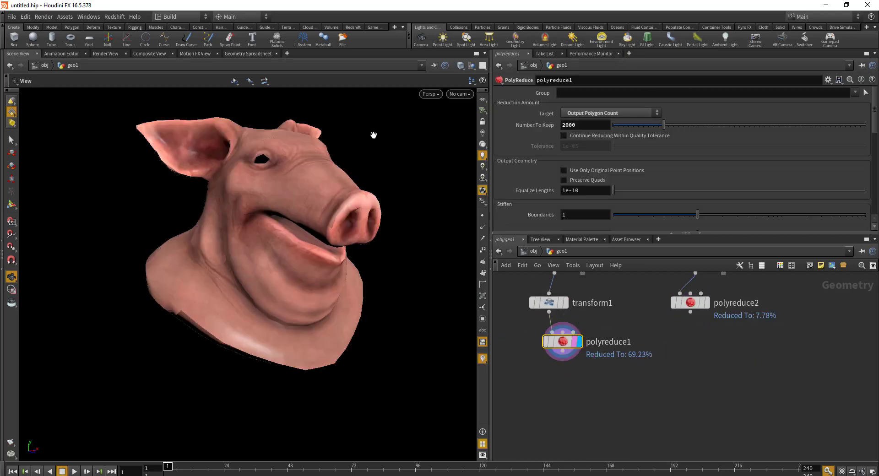
click(587, 181)
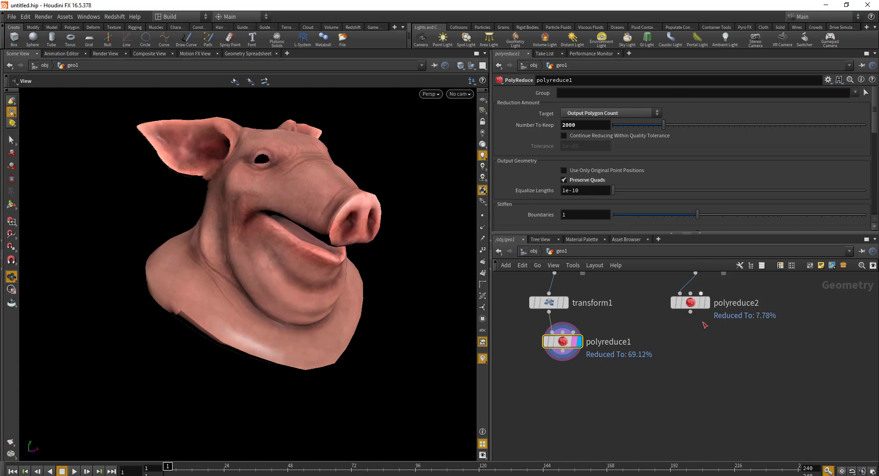
drag(690, 304, 697, 322)
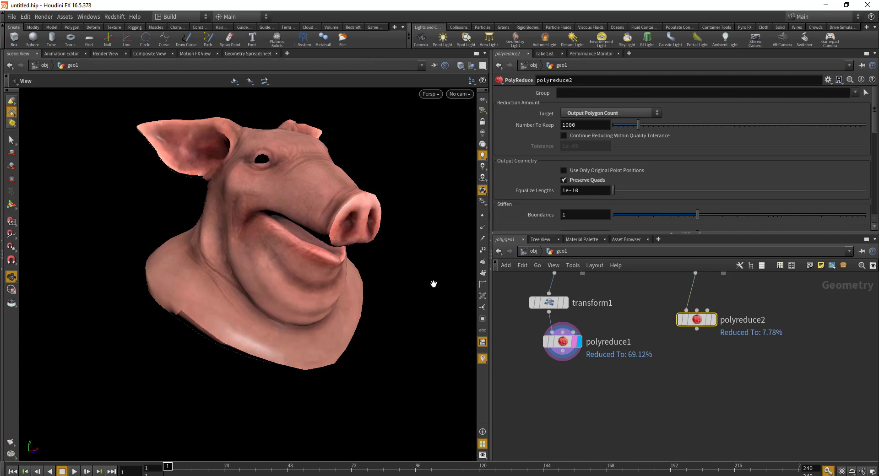
mouse_move(309, 231)
mouse_down()
mouse_move(245, 231)
mouse_move(311, 231)
mouse_up()
drag(733, 423, 761, 399)
middle_drag(300, 223, 297, 252)
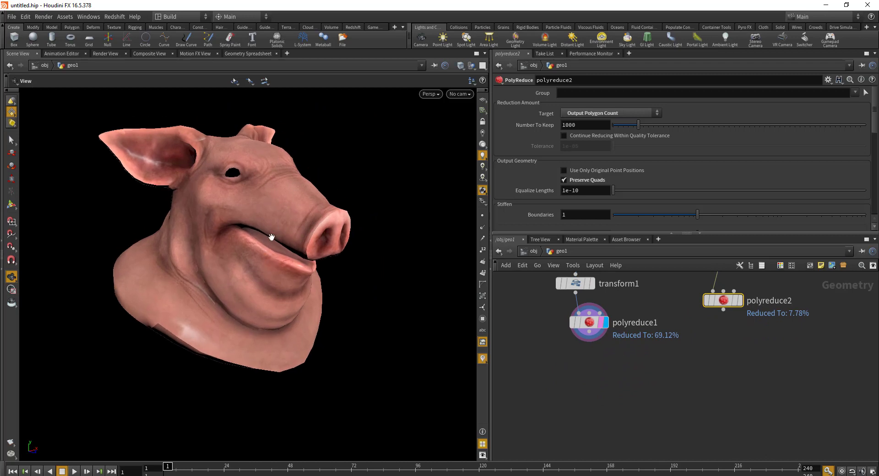
Add a Facet node below the pig head's PolyReduce node, display it and enable Unique Points.
drag(696, 349, 676, 322)
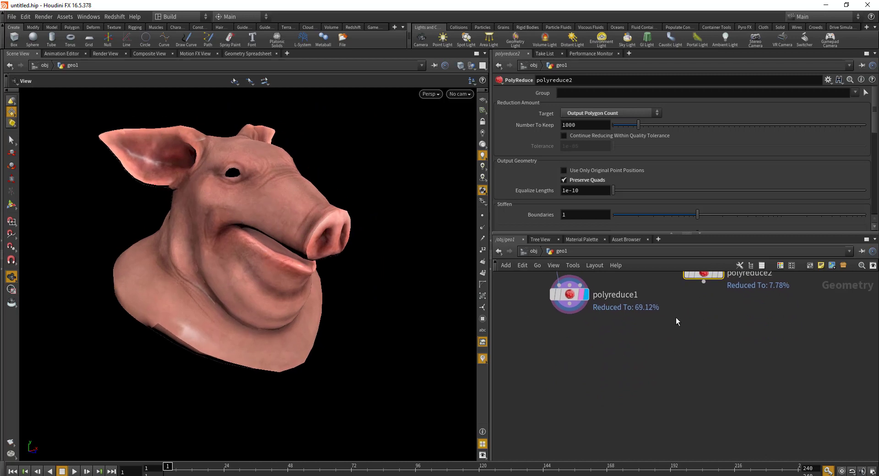
key(Tab)
mouse_move(558, 347)
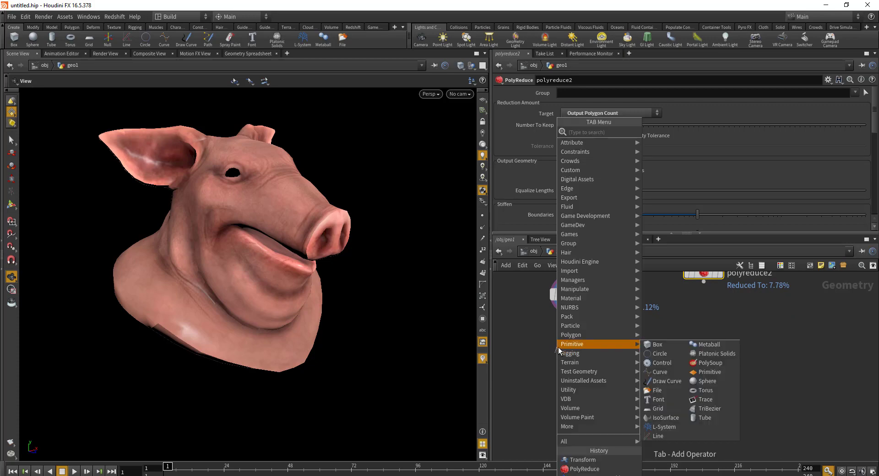
text(facet)
key(Return)
click(558, 348)
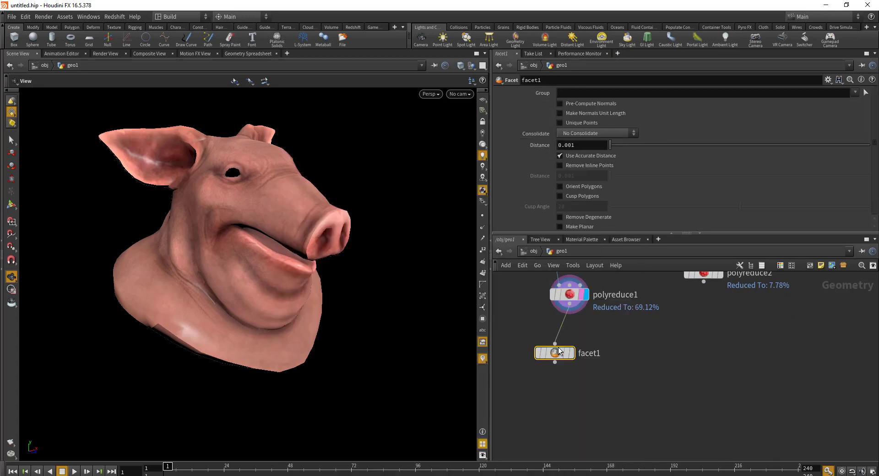
click(572, 353)
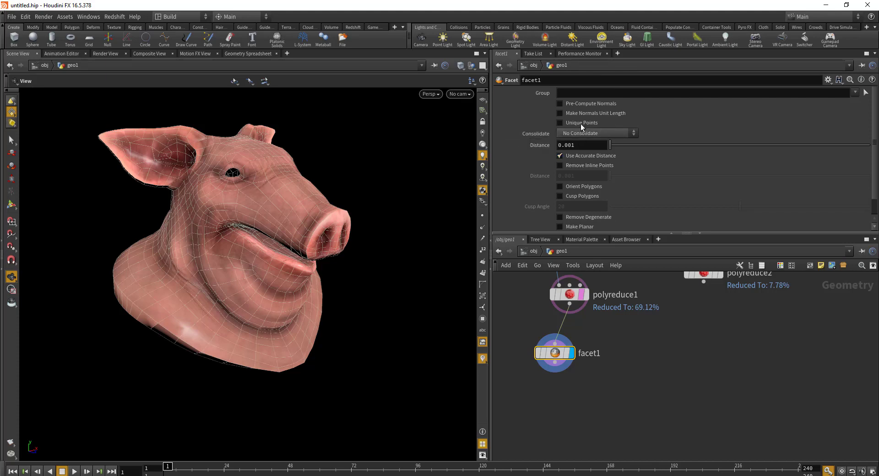
click(559, 122)
Attach and display a Facet node below the rubber toy's PolyReduce node, and set that PolyReduce's number to keep to 2000.
middle_drag(693, 340, 629, 352)
key(Tab)
mouse_move(655, 328)
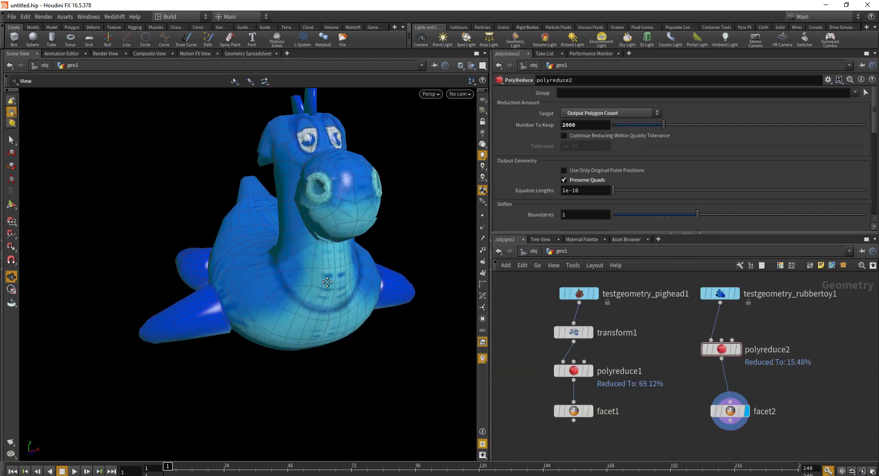
Add a Primitive node below the pig head's Facet node and display it.
drag(316, 302, 348, 206)
drag(331, 266, 295, 241)
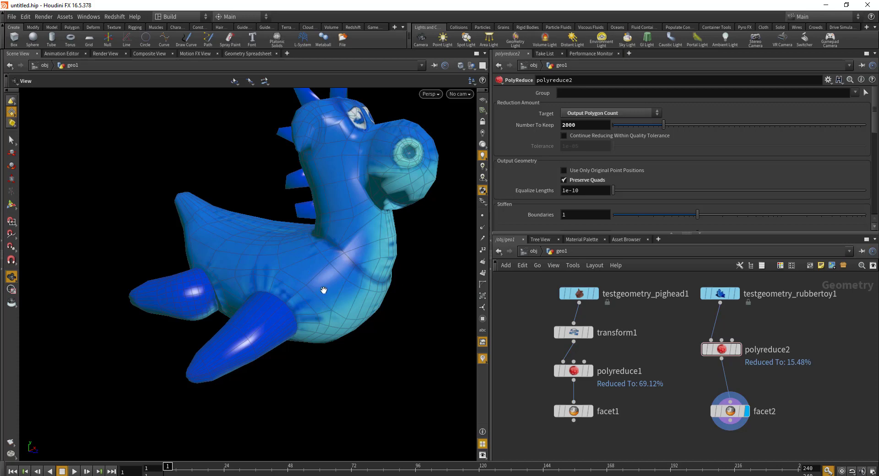
middle_drag(666, 383, 655, 295)
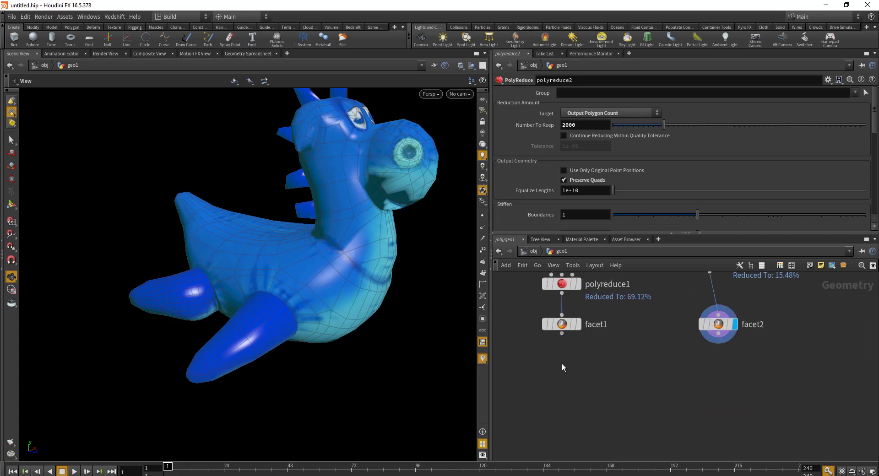
key(Tab)
mouse_move(608, 370)
click(677, 368)
click(590, 384)
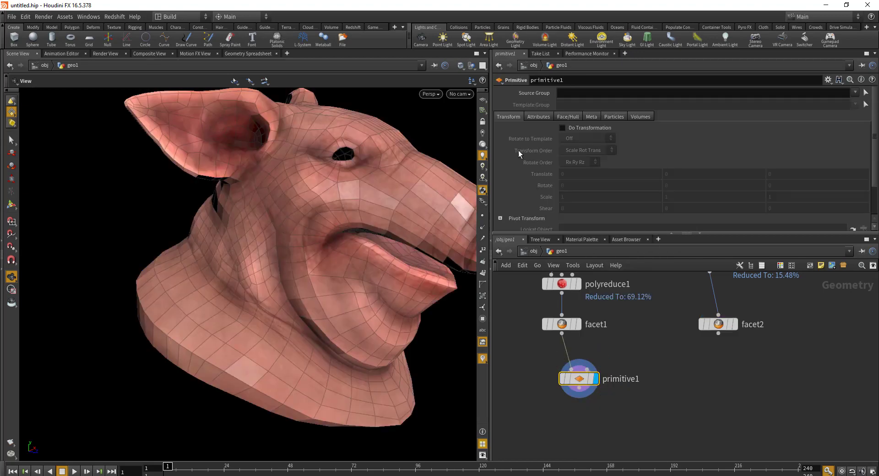
Enable Do Transformation on the pig head's Primitive node and set its scale to 0, 0, 0.
click(591, 128)
scroll(876, 173, down, 2)
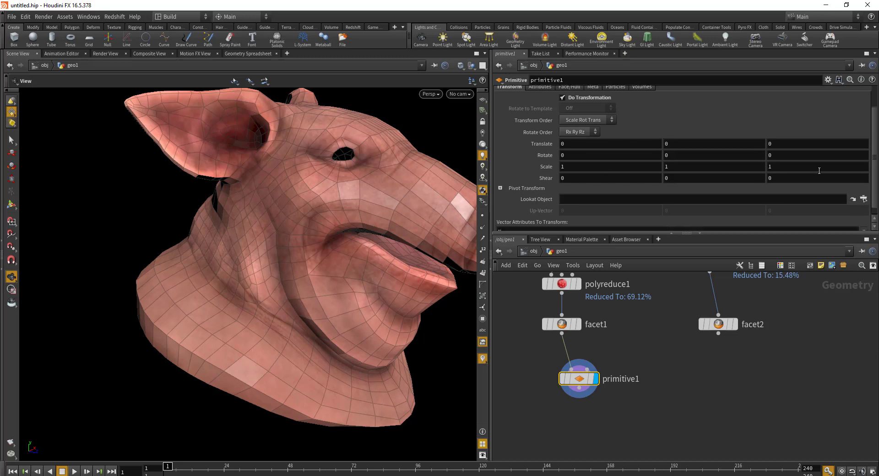
click(564, 168)
text(0)
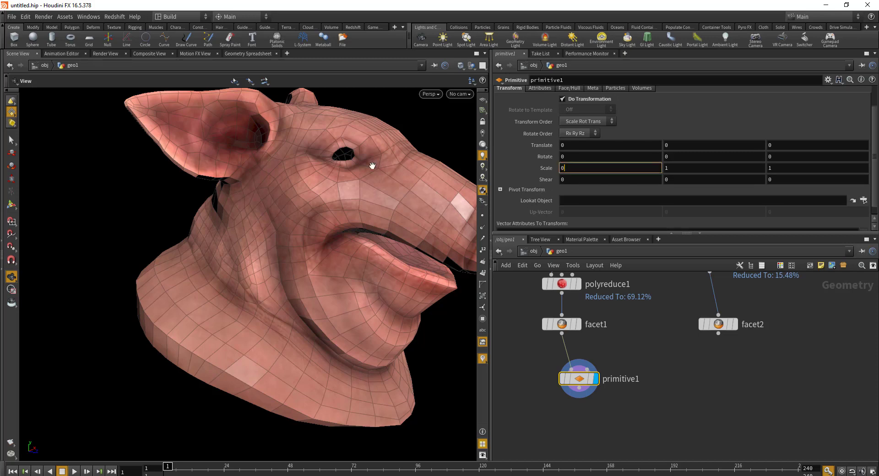
key(Tab)
text(0)
key(Tab)
text(0)
key(Return)
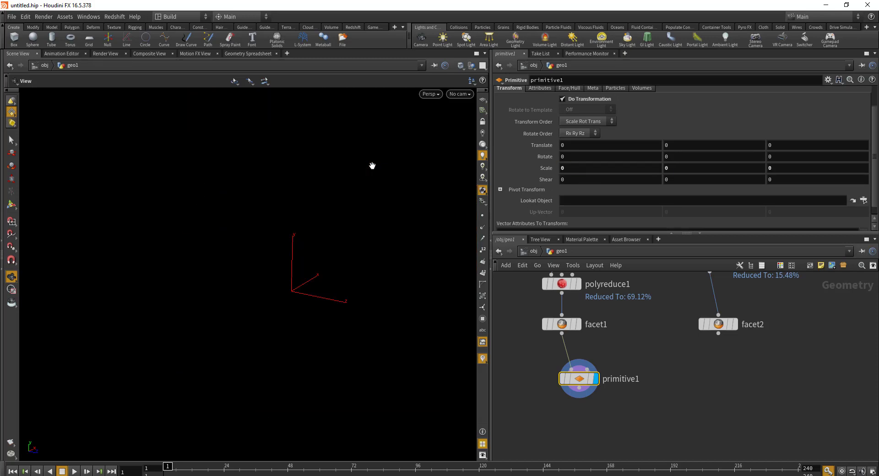
Turn on point display in the viewport and examine the pig head's collapsed polygons, toggling point numbers on and off.
click(524, 350)
click(483, 216)
mouse_move(578, 380)
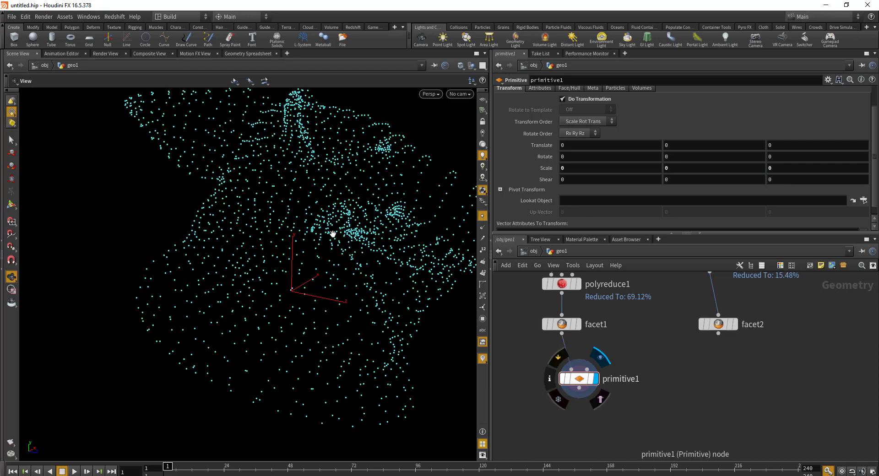
drag(328, 225, 286, 261)
middle_drag(676, 348, 668, 264)
scroll(292, 208, up, 5)
drag(292, 208, 284, 267)
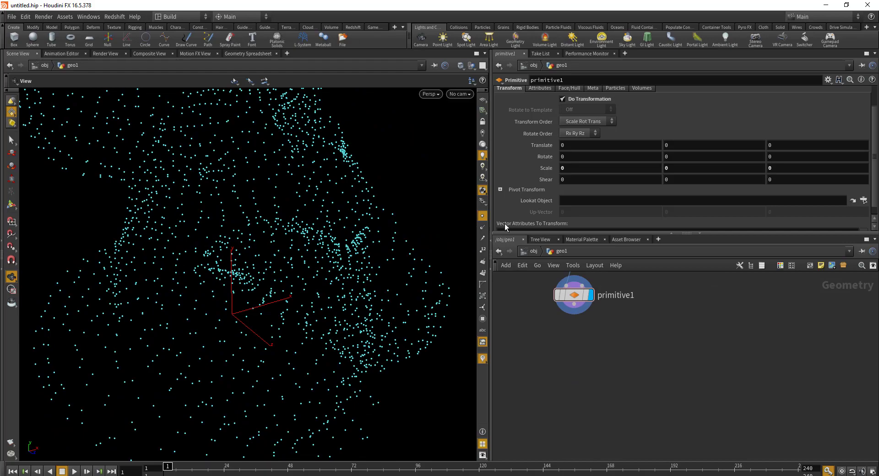
click(482, 249)
right_drag(265, 251, 176, 286)
click(482, 250)
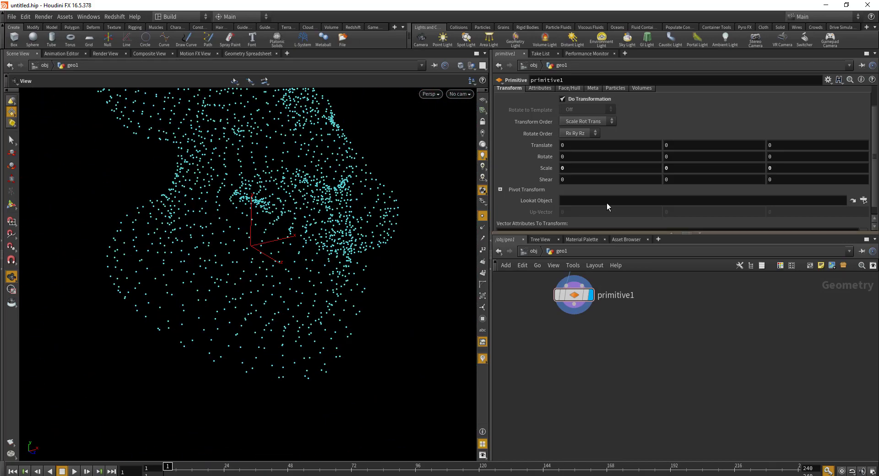
drag(263, 133, 189, 204)
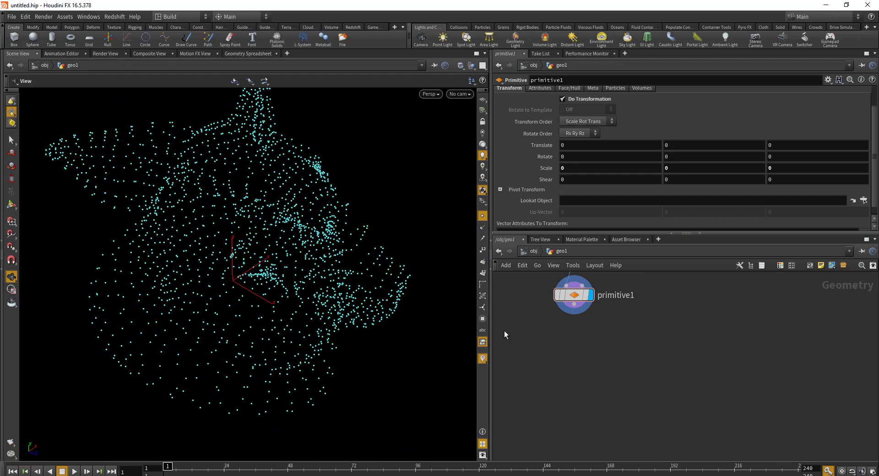
Add and display a Fuse node below the pig head's Primitive node, with Remove Degenerate turned off.
key(Tab)
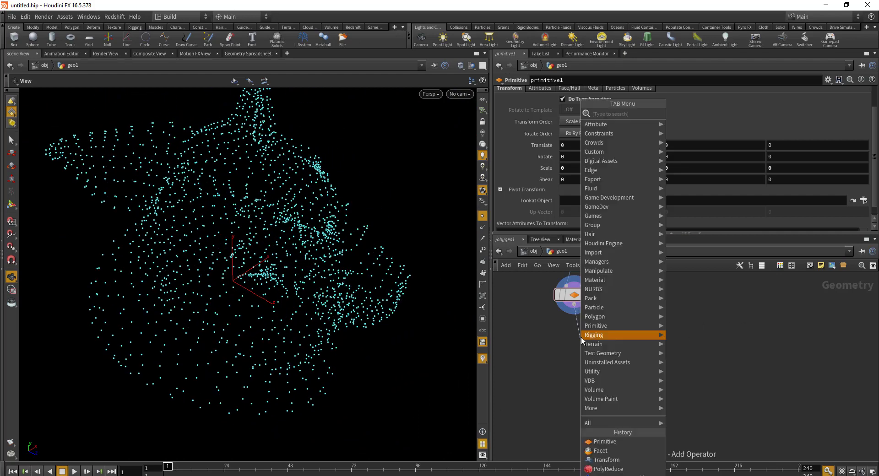
text(use)
key(Return)
click(580, 131)
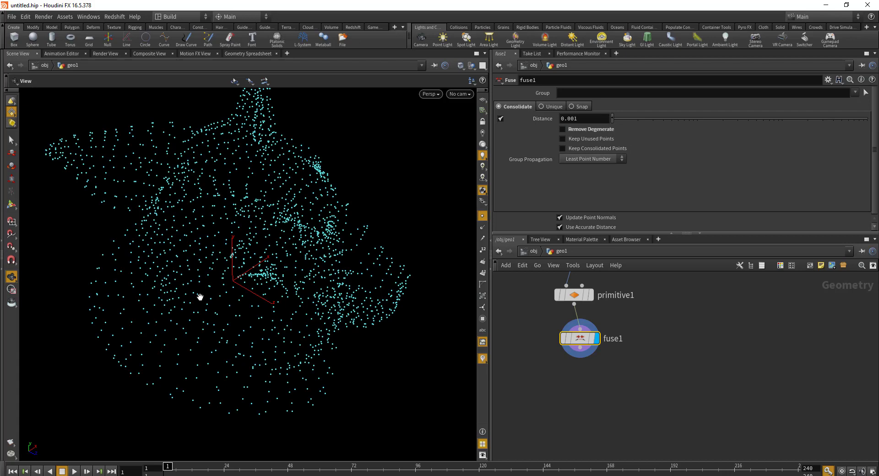
drag(247, 292, 457, 286)
Duplicate the Primitive and Fuse nodes, connect the copies to the rubber toy's Facet node and display the copied Fuse.
middle_drag(682, 365, 581, 325)
shift+click(581, 325)
key(ctrl+c)
key(ctrl+v)
click(668, 372)
scroll(668, 372, up, 3)
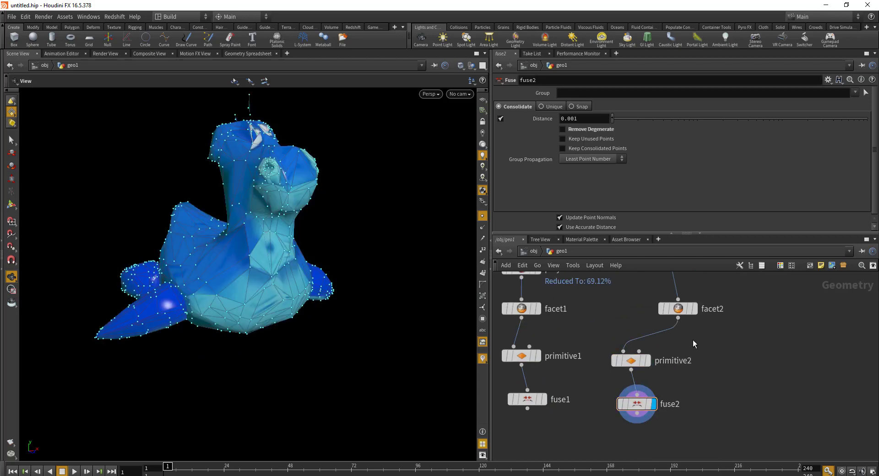
Align the copied Primitive and Fuse nodes beneath the rubber toy's Facet node.
middle_drag(693, 340, 716, 299)
mouse_move(668, 365)
mouse_move(293, 257)
mouse_down()
mouse_move(304, 264)
mouse_move(290, 222)
mouse_move(324, 290)
mouse_up()
middle_drag(323, 290, 385, 344)
drag(602, 303, 685, 401)
drag(649, 337, 696, 326)
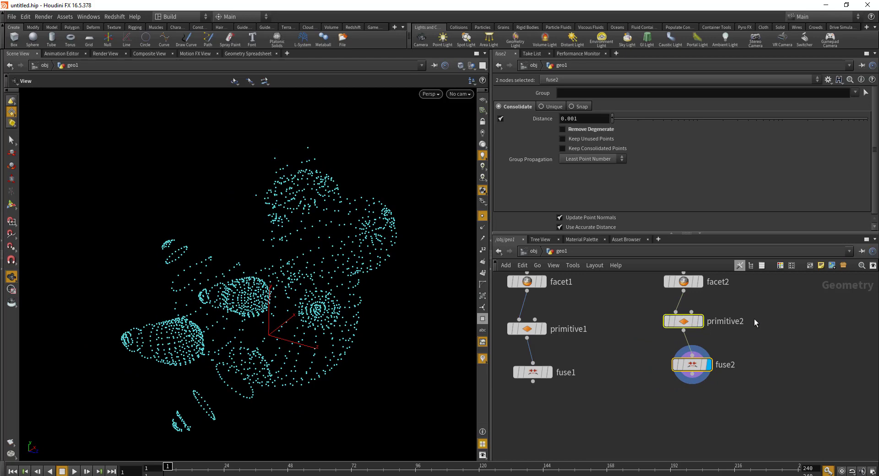
click(604, 311)
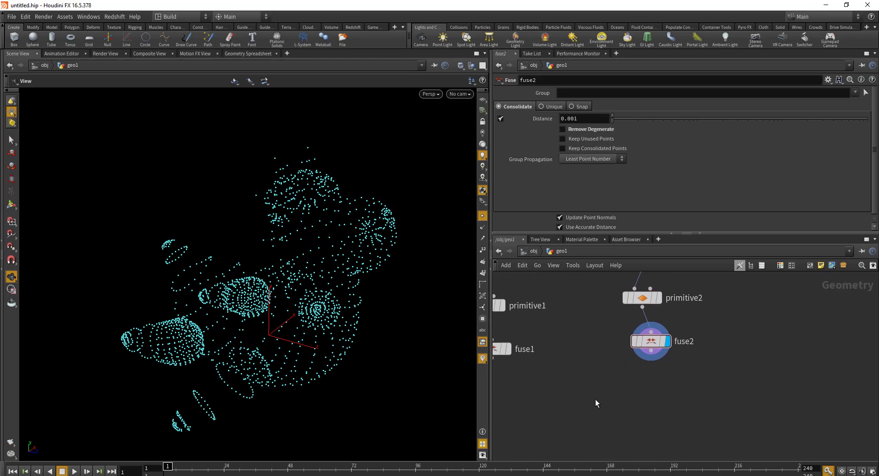
Add and display a Blend Shapes node fed by the pig head's Fuse node first and the rubber toy's Fuse node second.
key(Tab)
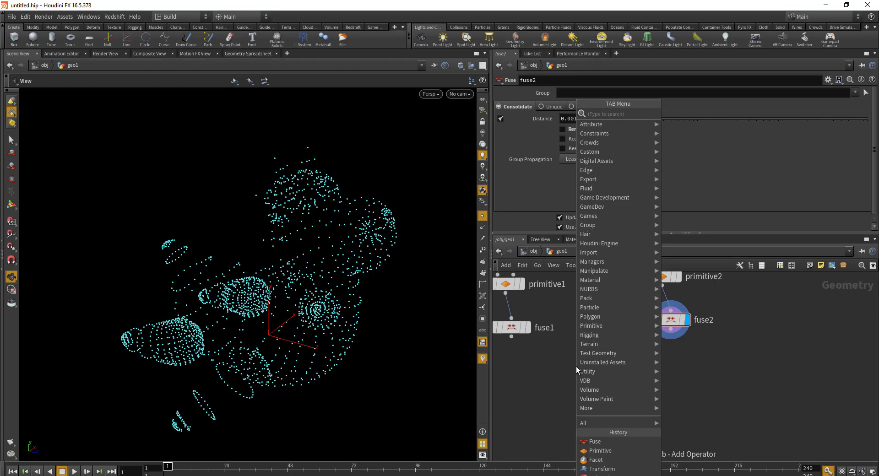
text(bl)
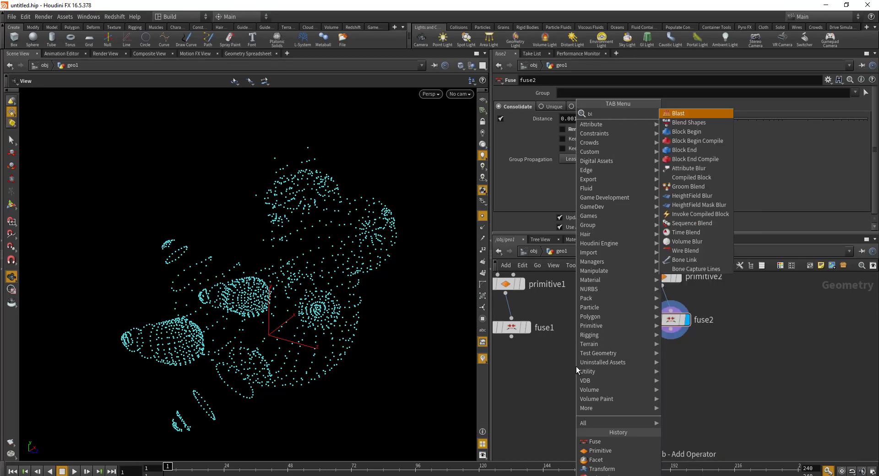
click(688, 122)
drag(867, 167, 704, 167)
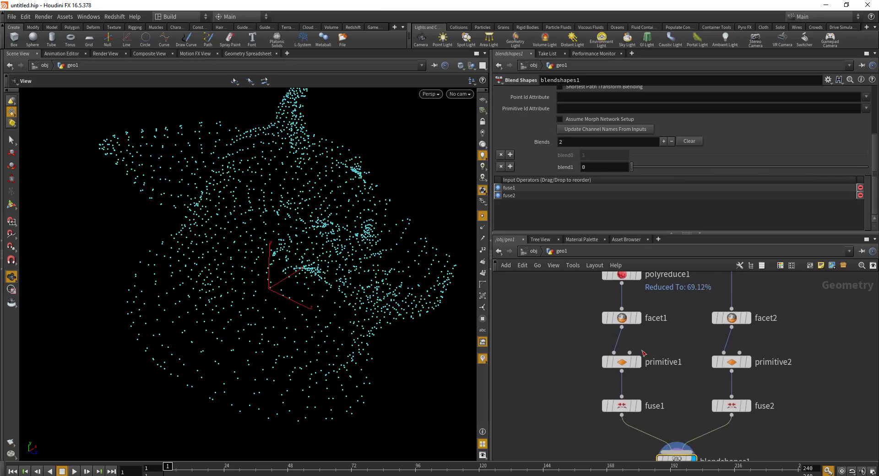
click(629, 361)
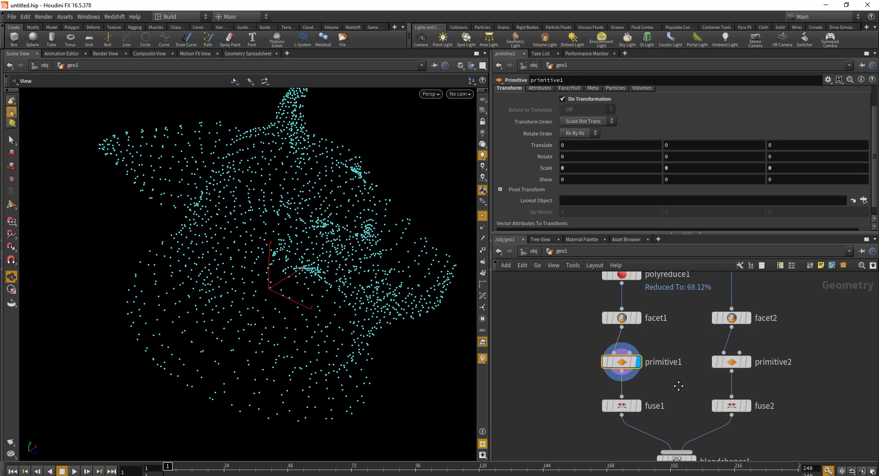
middle_drag(697, 461, 627, 378)
click(608, 377)
Add and display another Primitive node, with the pig head's Facet as first input and the Blend Shapes node as template input.
middle_drag(528, 370, 575, 402)
key(Tab)
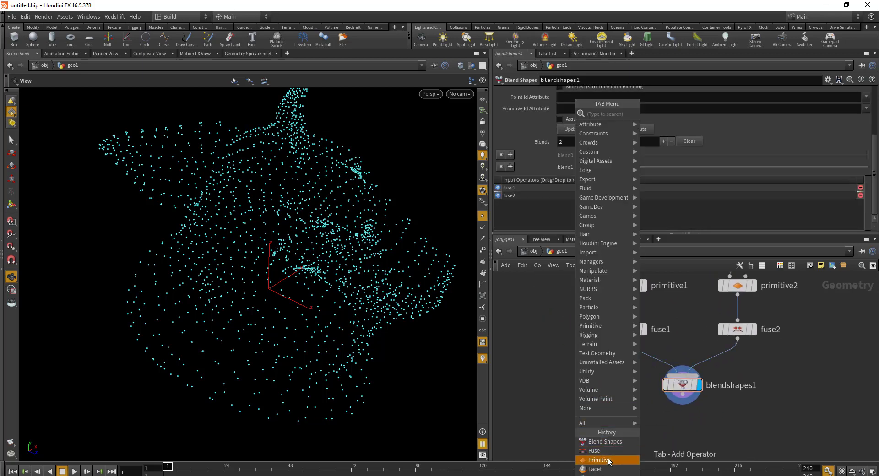
click(595, 456)
click(583, 402)
middle_drag(603, 343, 624, 389)
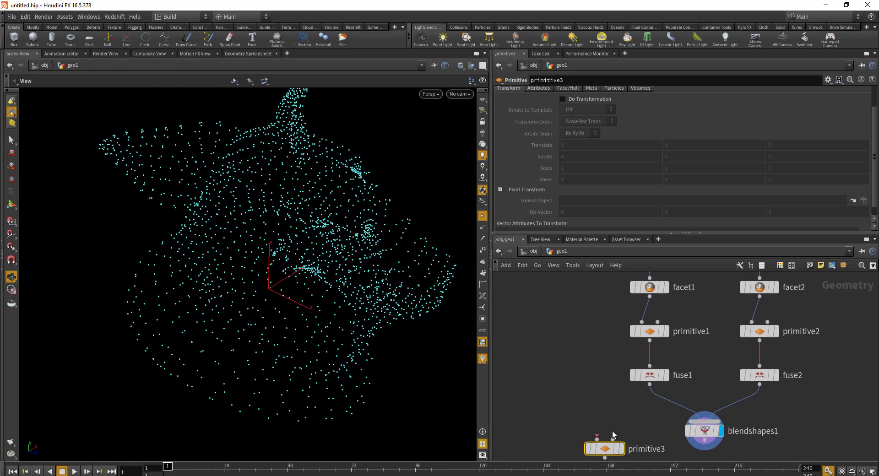
middle_drag(628, 418, 633, 405)
click(687, 422)
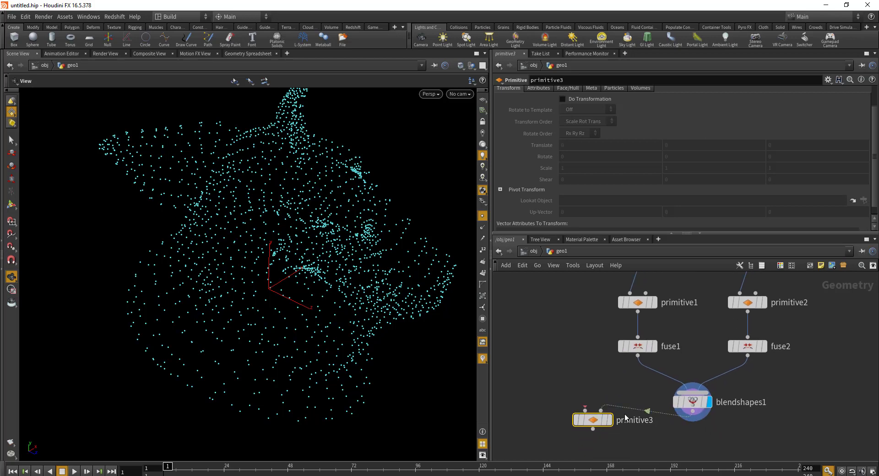
middle_drag(695, 368, 607, 311)
click(626, 409)
click(651, 418)
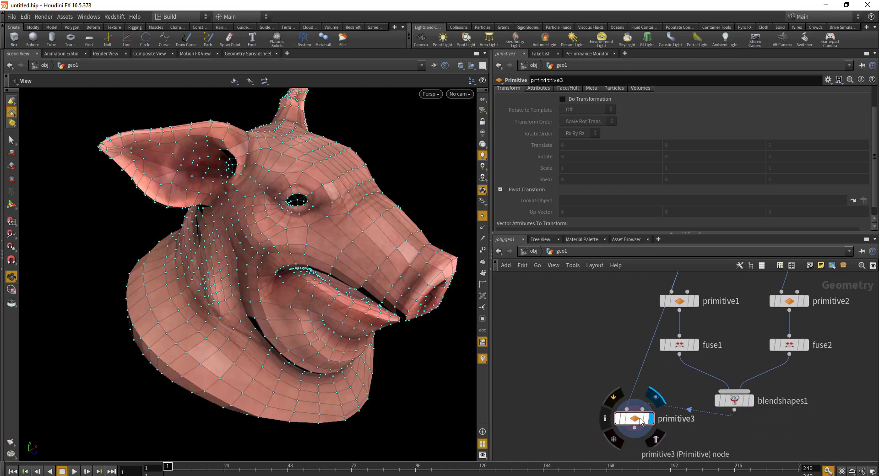
Set blend1 on the Blend Shapes node to 0.273 and review its blending options.
click(738, 401)
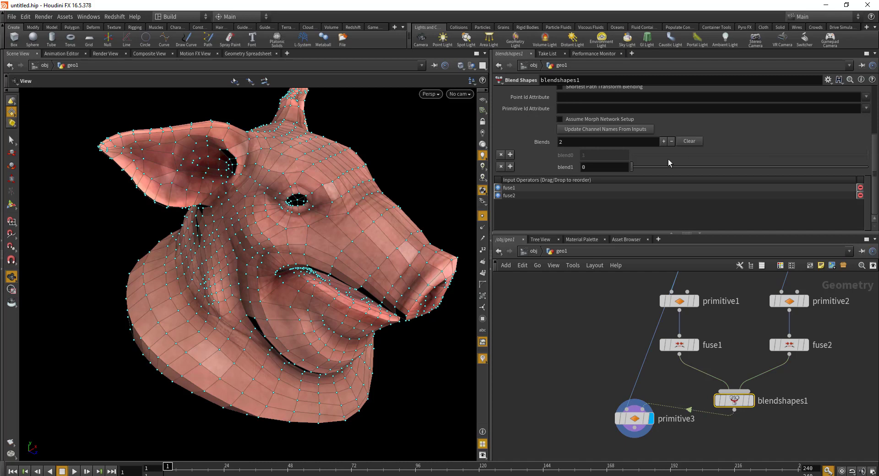
shift+drag(659, 399, 561, 437)
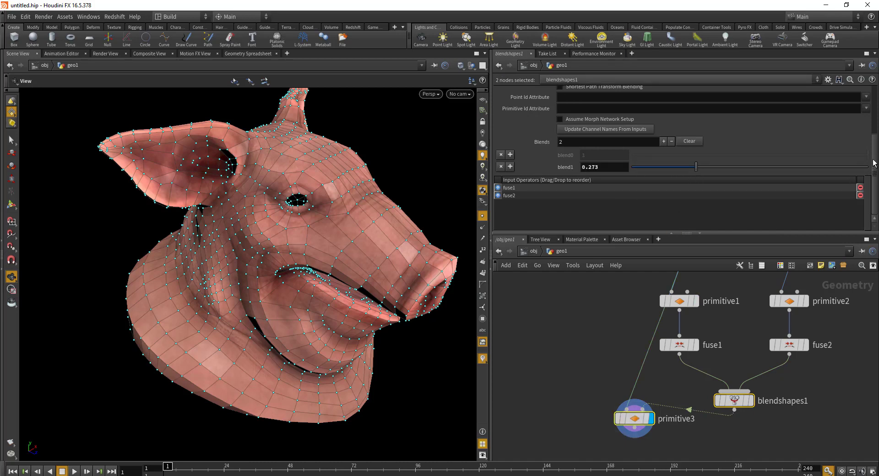
scroll(781, 113, up, 3)
scroll(876, 131, up, 1)
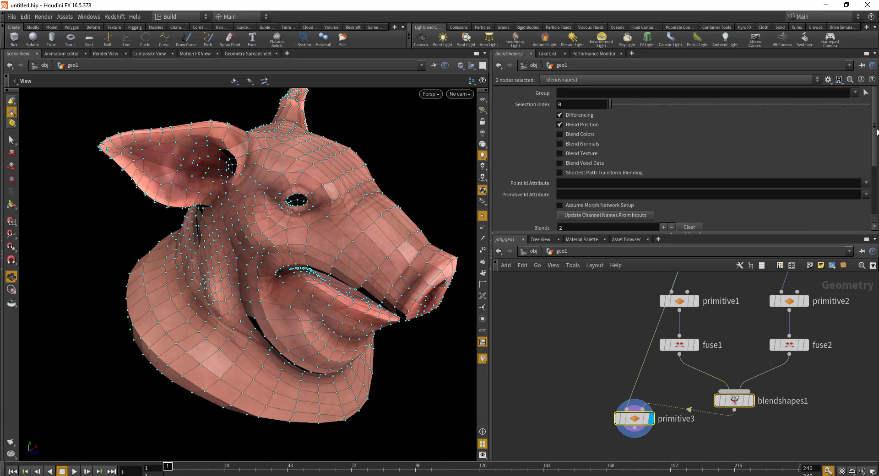
Enable Do Transformation on the Primitive node that uses the blended points as template, and examine the resulting polygon pieces.
click(632, 406)
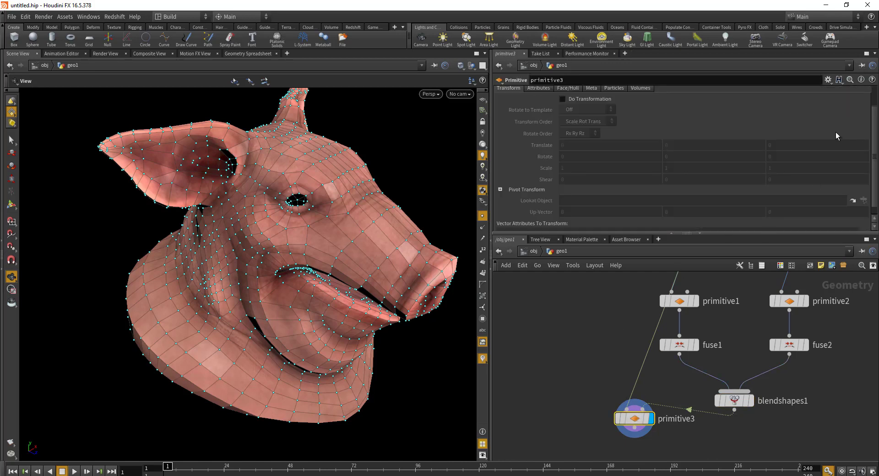
click(577, 99)
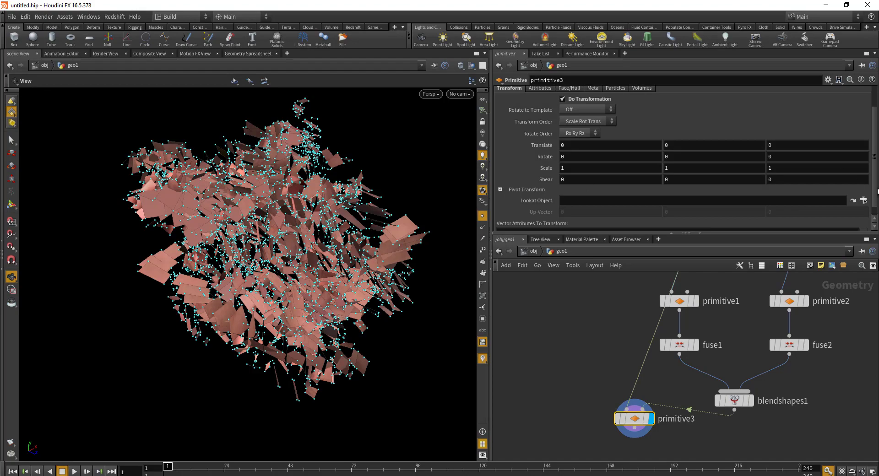
scroll(877, 190, down, 1)
drag(597, 410, 583, 441)
drag(334, 305, 284, 318)
drag(332, 233, 209, 312)
Rearrange the Primitive, Fuse and Blend Shapes nodes of both branches to make room in the network.
middle_drag(665, 357, 643, 398)
drag(628, 338, 660, 338)
middle_drag(637, 391, 647, 360)
drag(645, 352, 658, 352)
drag(693, 406, 706, 415)
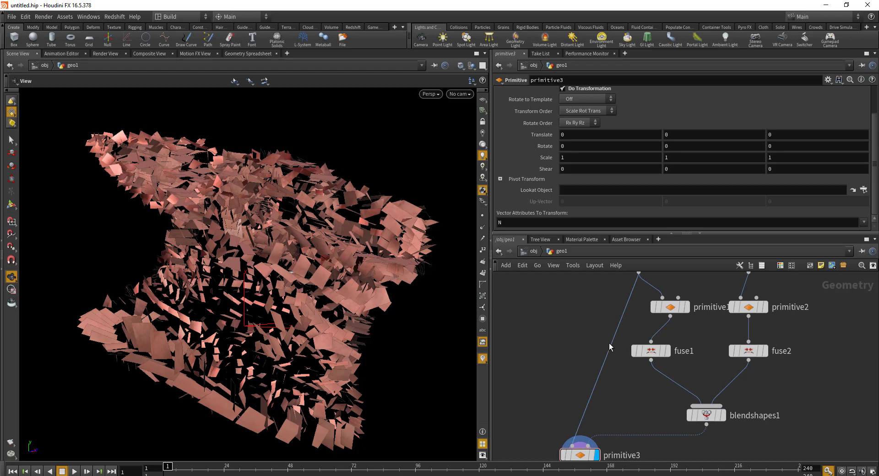
middle_drag(656, 381, 574, 385)
drag(568, 354, 588, 367)
drag(586, 313, 581, 318)
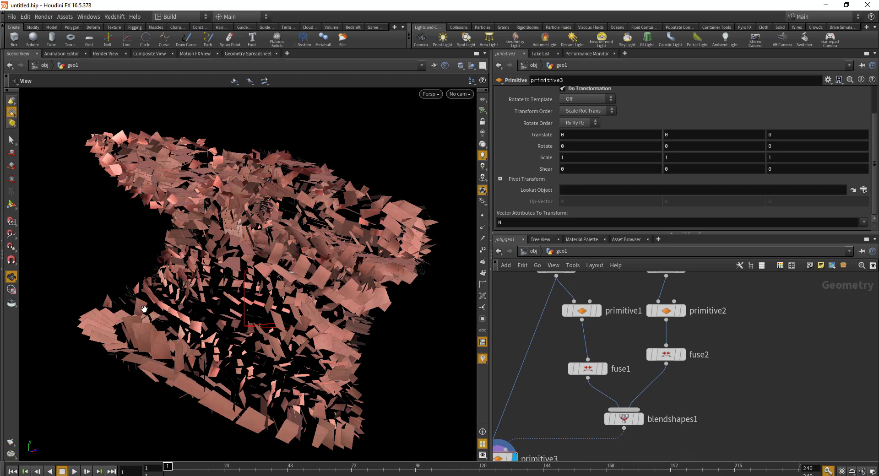
middle_drag(608, 362, 534, 357)
scroll(533, 357, up, 1)
drag(591, 361, 605, 366)
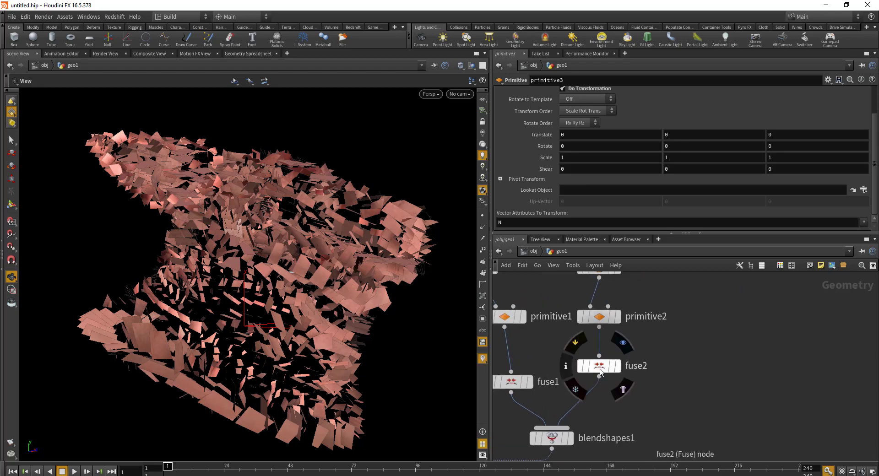
middle_drag(507, 362, 568, 374)
key(Tab)
mouse_move(586, 352)
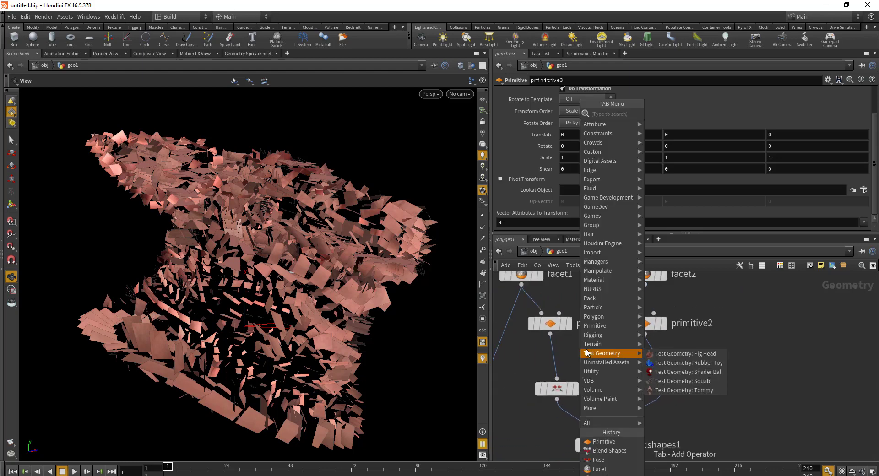
text(wr)
key(Return)
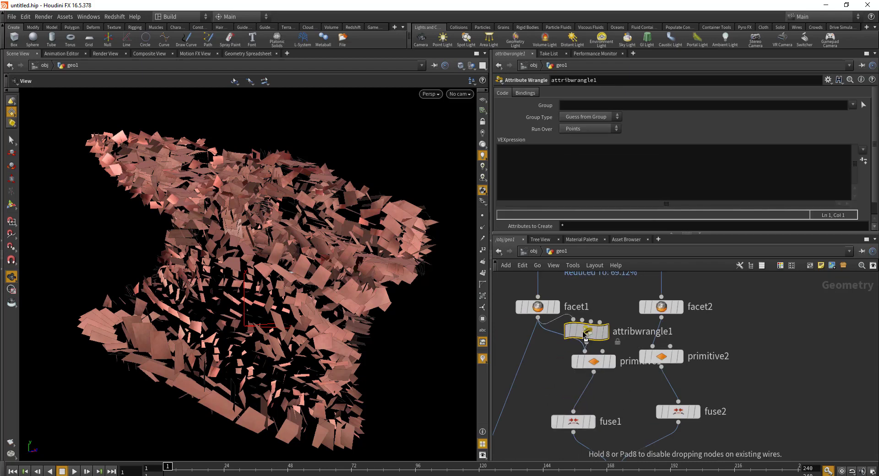
click(597, 367)
click(540, 168)
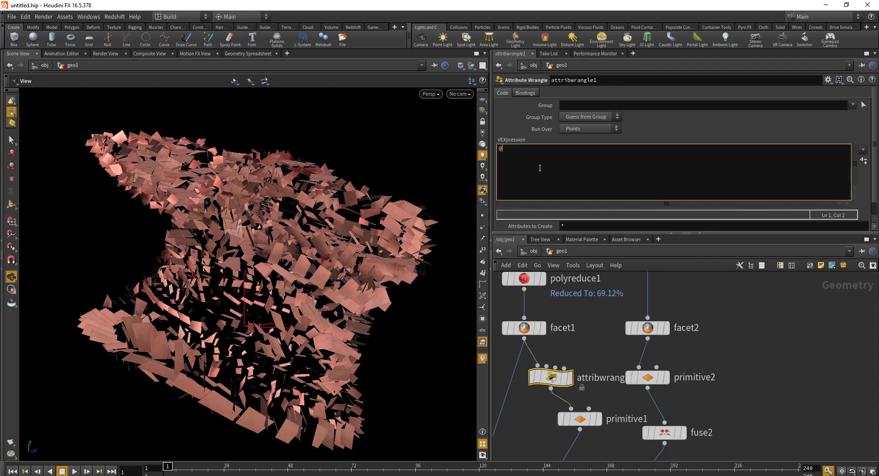
text(@sort = @primnum;)
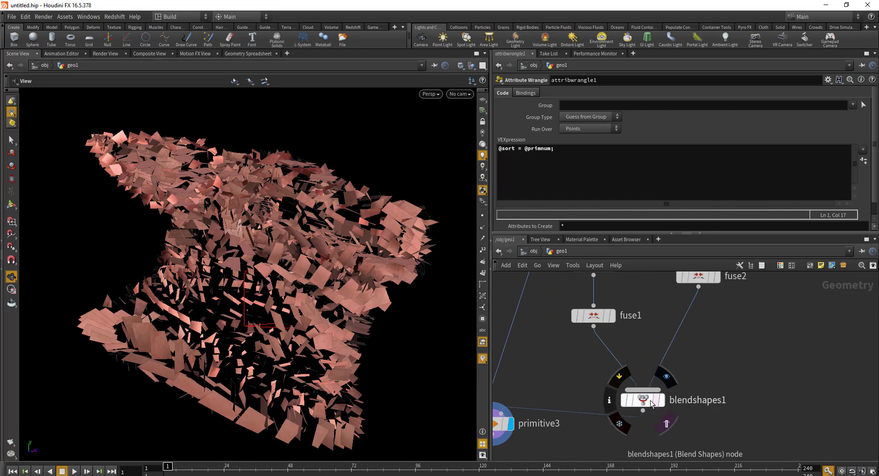
Display the pig head's Fuse node with point numbers turned on and examine the numbering of the fused points.
middle_drag(617, 343, 651, 381)
middle_drag(639, 321, 618, 366)
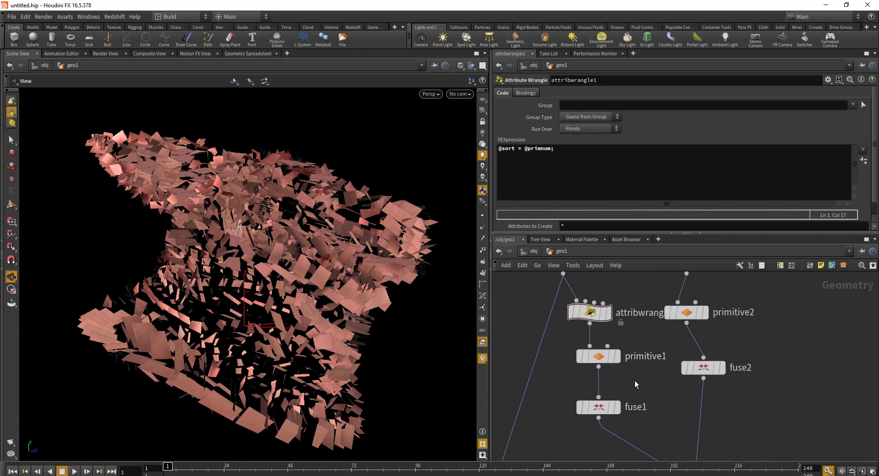
click(617, 407)
click(482, 250)
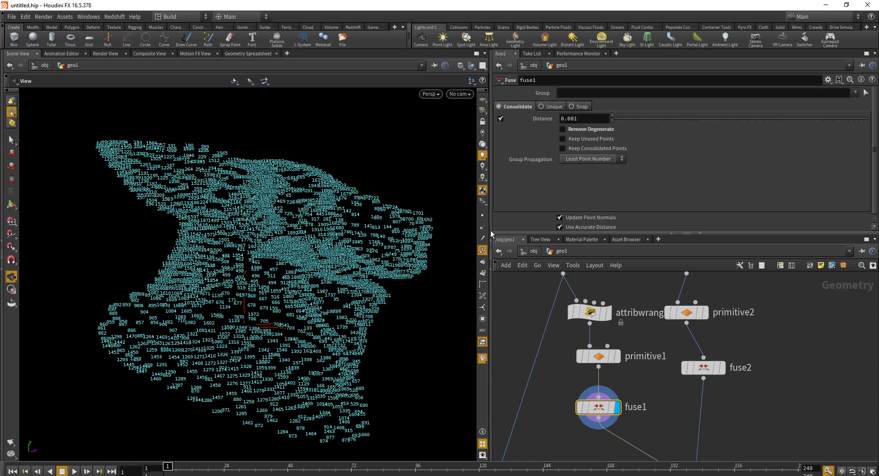
alt+drag(355, 336, 320, 320)
middle_drag(618, 403, 579, 358)
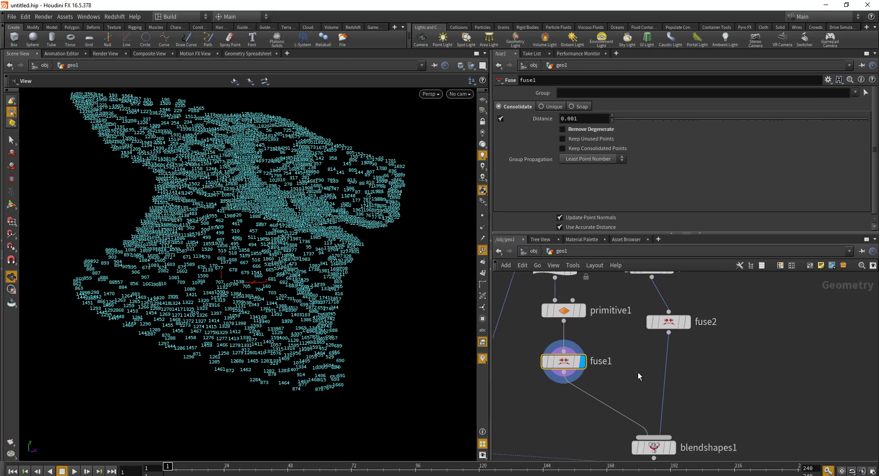
Insert a Sort node between the pig head's Fuse and Blend Shapes nodes, sorting points By Attribute with the attribute sort.
key(Tab)
text(sort)
key(Return)
click(586, 92)
click(552, 98)
click(586, 93)
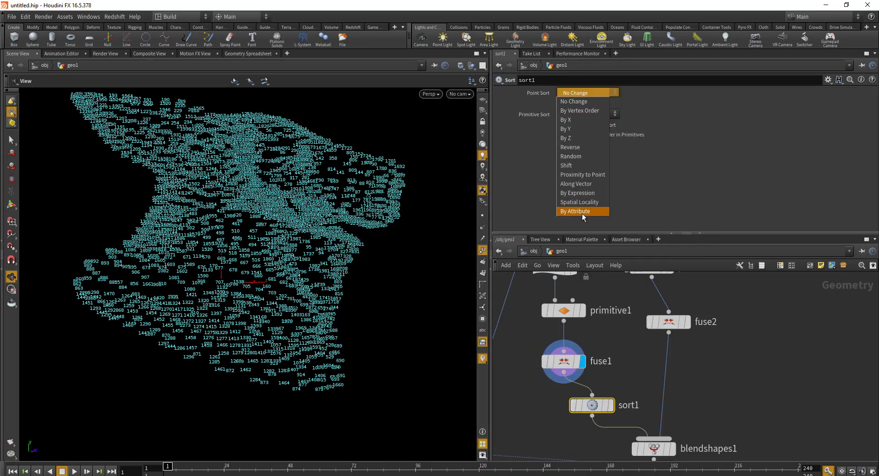
click(577, 211)
click(873, 104)
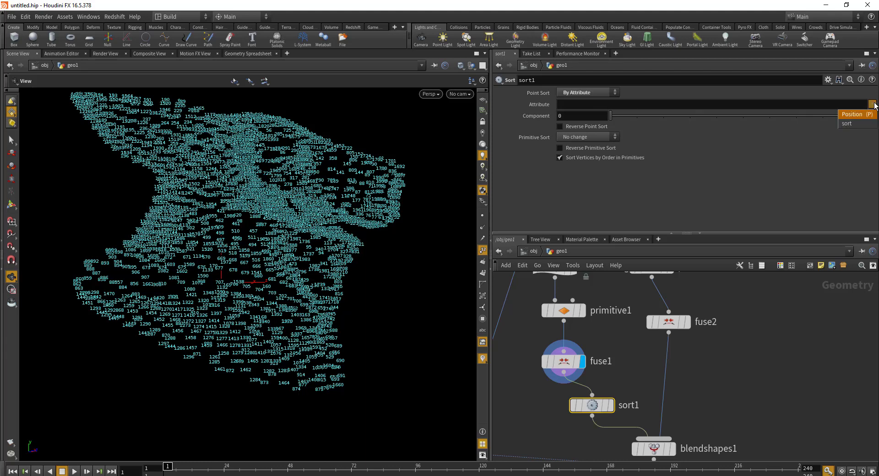
click(847, 124)
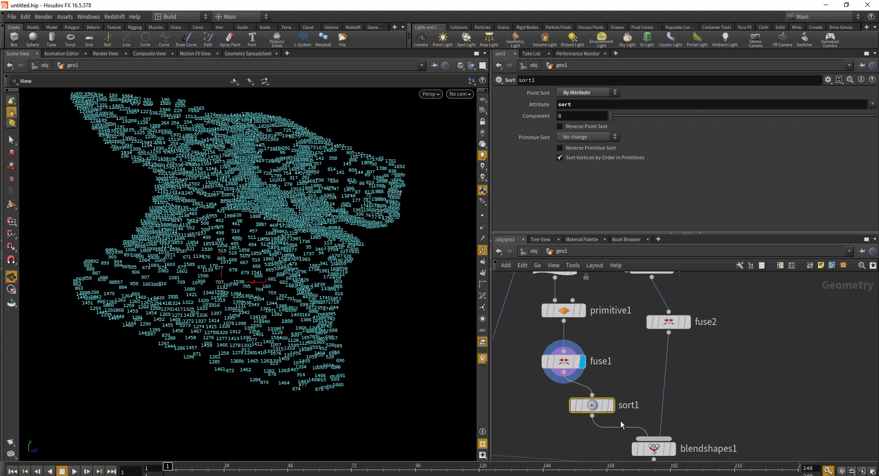
Display the Sort node's output, then the pig head's Facet node with primitive numbers on, to compare point and primitive numbering.
click(611, 405)
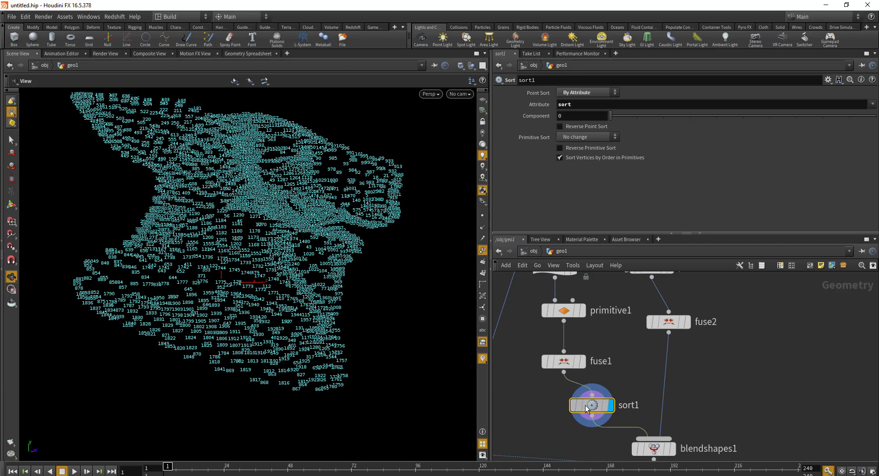
middle_drag(629, 372, 672, 414)
scroll(364, 316, up, 6)
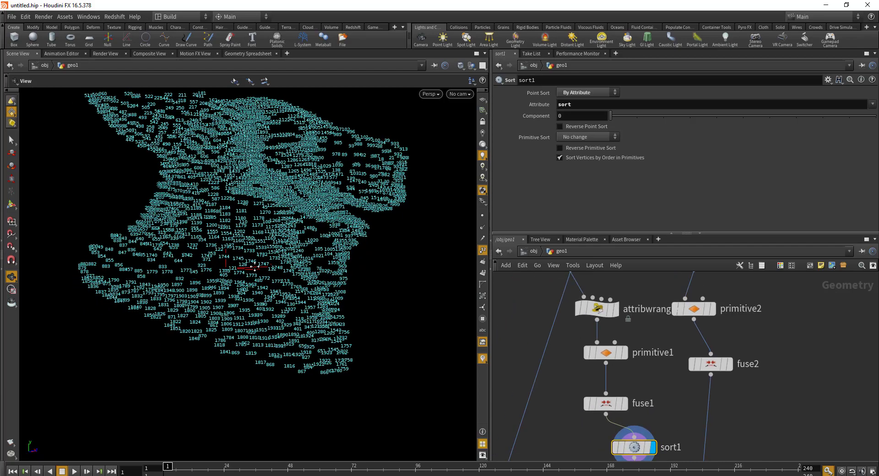
scroll(364, 316, down, 3)
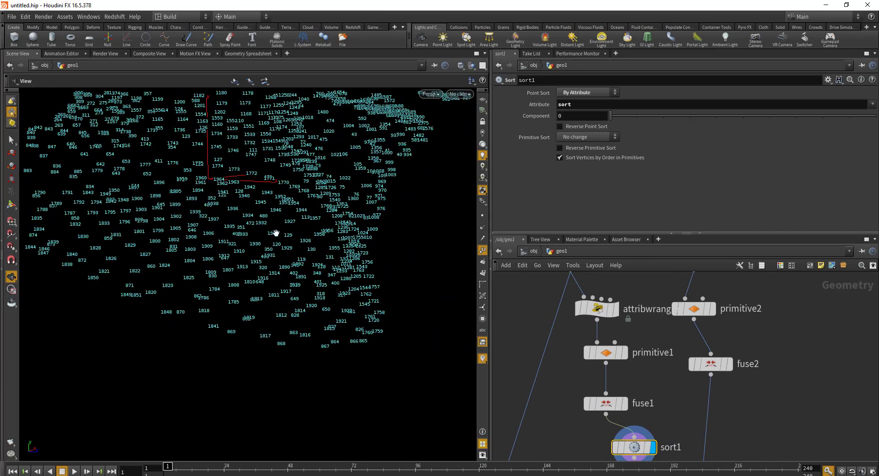
middle_drag(589, 263, 621, 362)
click(621, 359)
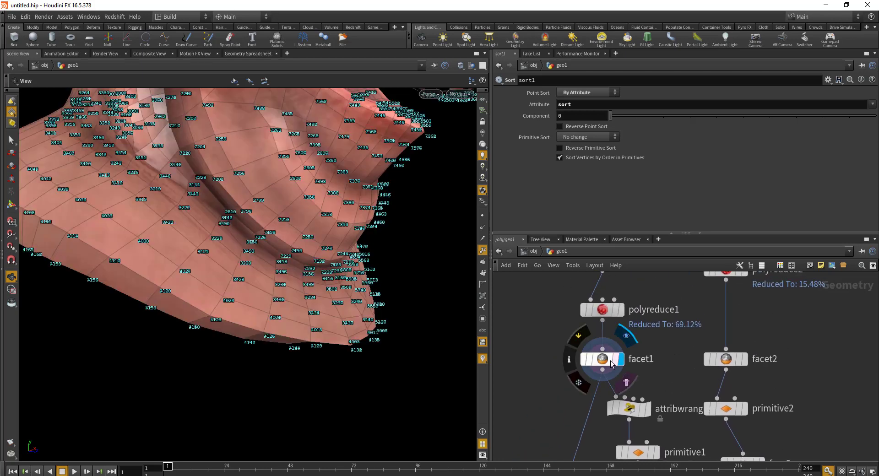
click(604, 359)
click(483, 274)
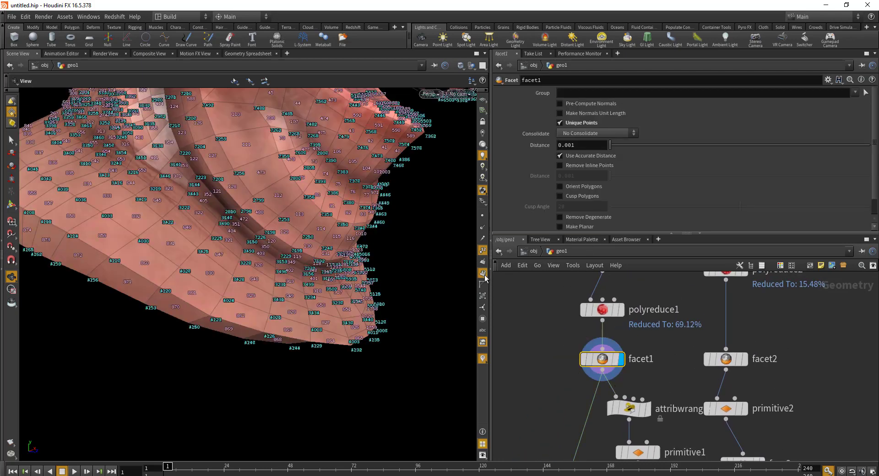
Return the display to the pig head's Primitive node driven by the blended points and open the Blend Shapes parameters.
middle_drag(595, 362, 576, 306)
middle_drag(627, 439, 630, 300)
middle_drag(550, 376, 630, 318)
drag(603, 358, 616, 393)
click(606, 386)
middle_drag(740, 293, 663, 352)
click(698, 389)
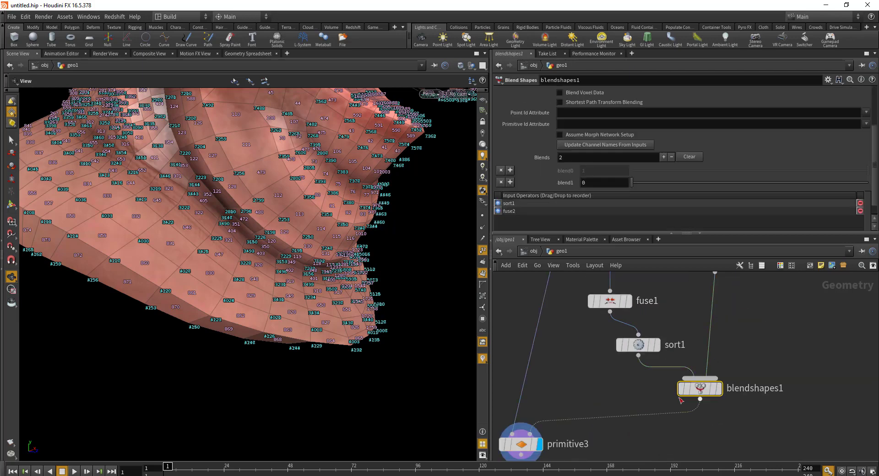
Hide the point and primitive numbers, keep the shaded wireframe, and check the pig head's polygons with blend1 set to 0.
middle_drag(607, 400, 624, 349)
key(shift+w)
scroll(239, 188, down, 5)
mouse_move(239, 188)
mouse_down()
mouse_move(254, 180)
mouse_move(238, 197)
mouse_move(235, 186)
mouse_move(205, 197)
mouse_up()
key(shift+w)
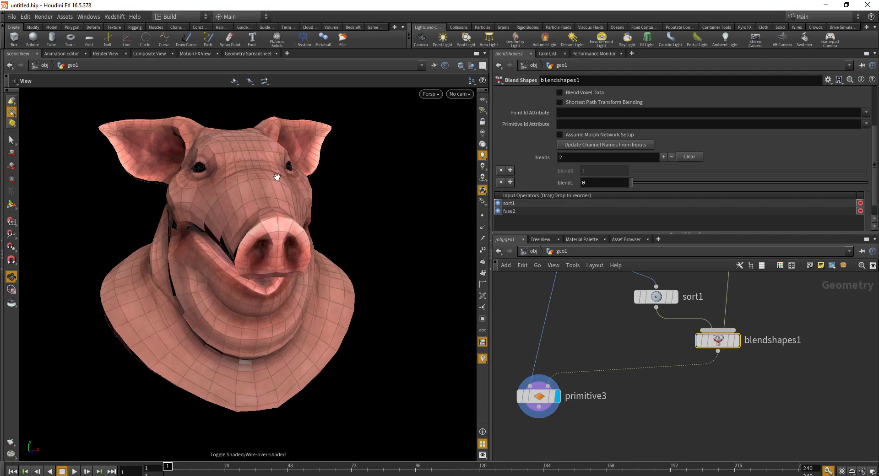
middle_drag(644, 322, 626, 344)
mouse_move(644, 182)
mouse_down()
mouse_move(868, 182)
mouse_move(632, 182)
mouse_up()
drag(432, 214, 410, 248)
middle_drag(763, 259, 660, 402)
middle_drag(664, 282, 669, 125)
middle_drag(592, 231, 626, 450)
middle_drag(667, 365, 669, 396)
key(Tab)
text(w)
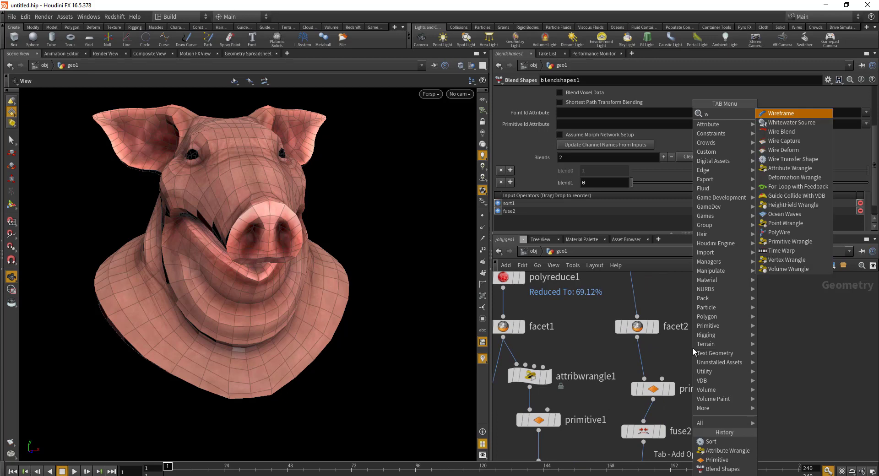
click(790, 168)
click(637, 372)
click(666, 169)
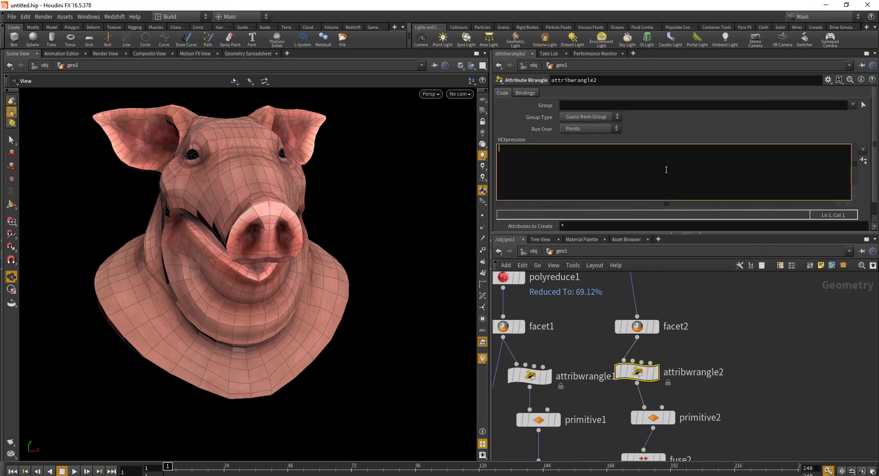
text(@sort = @ptimnum;)
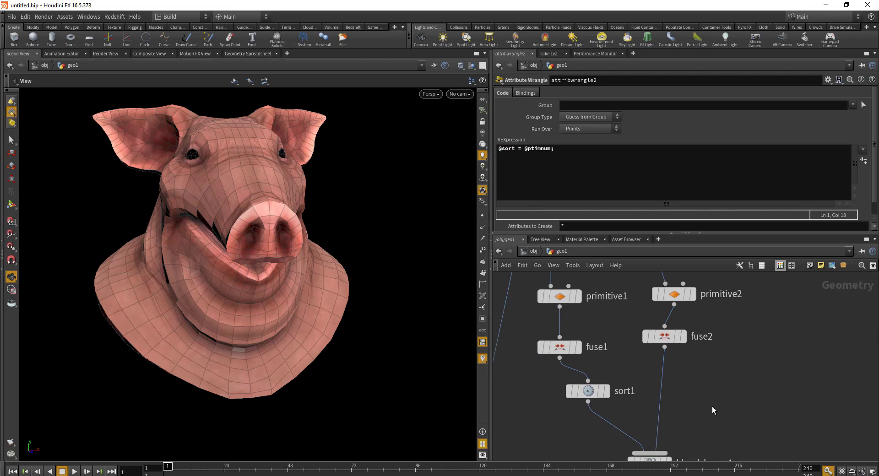
Insert a Sort node between the toy's Fuse and Blend Shapes nodes, sorting points By Attribute with the attribute sort.
middle_drag(712, 406, 680, 359)
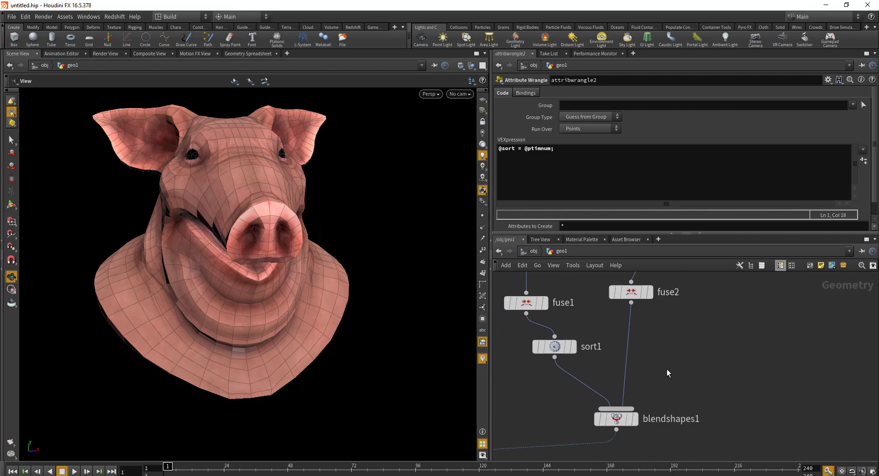
key(Tab)
text(sort)
key(Return)
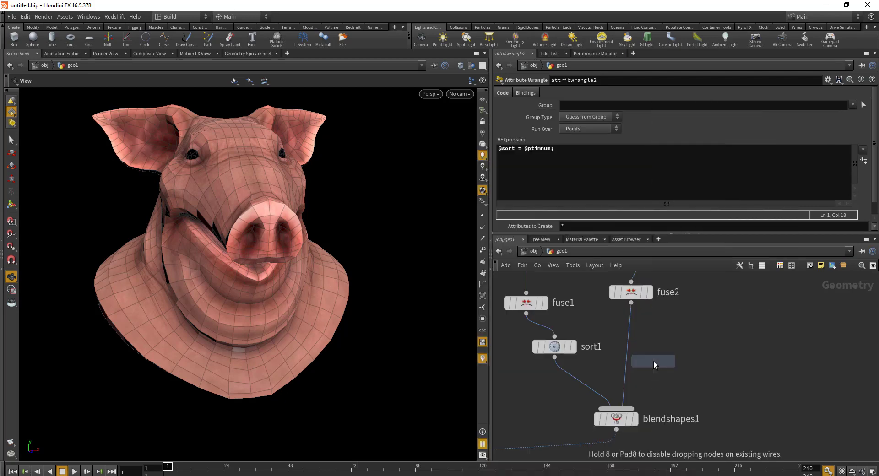
click(685, 369)
drag(684, 368, 644, 357)
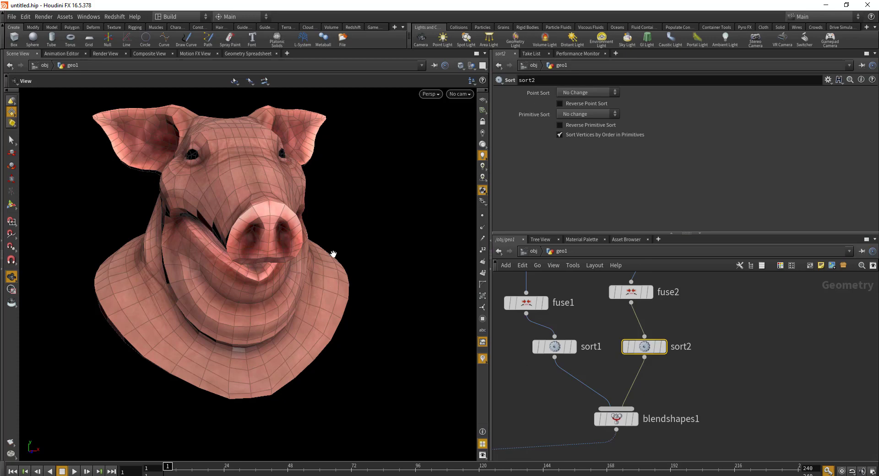
drag(288, 241, 301, 252)
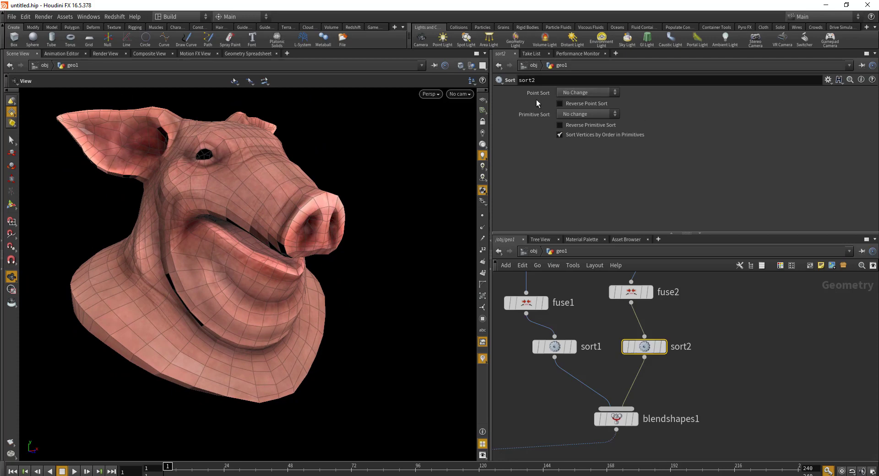
click(589, 93)
click(586, 206)
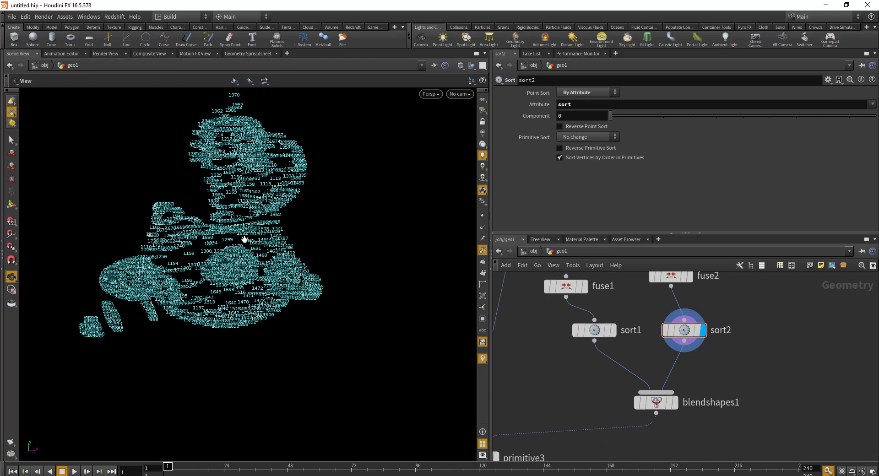
Replace the point numbers with point markers in the view of the toy's sorted points.
click(482, 250)
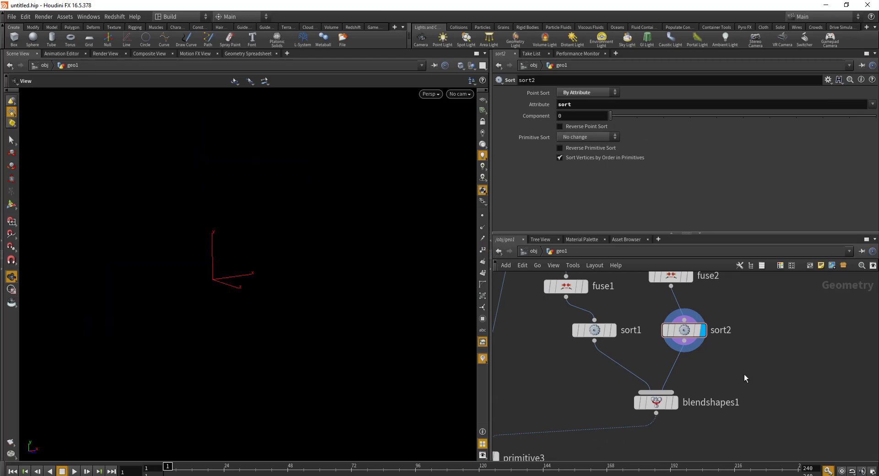
scroll(778, 369, down, 3)
scroll(667, 389, up, 2)
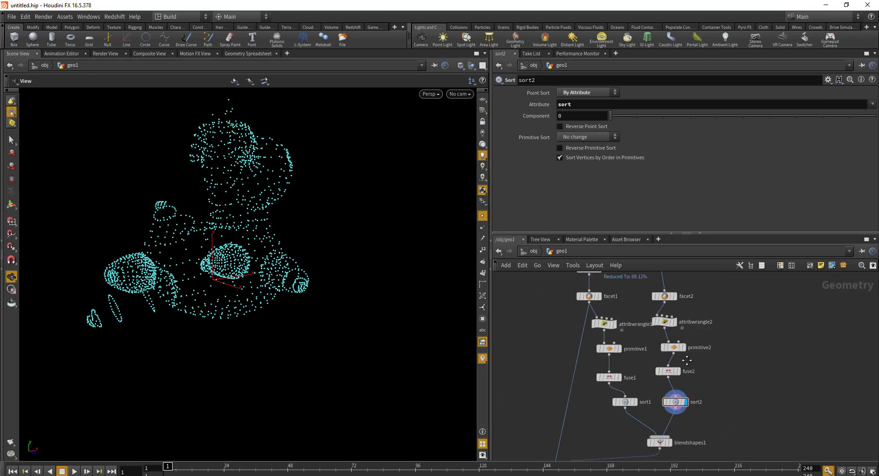
scroll(650, 393, up, 4)
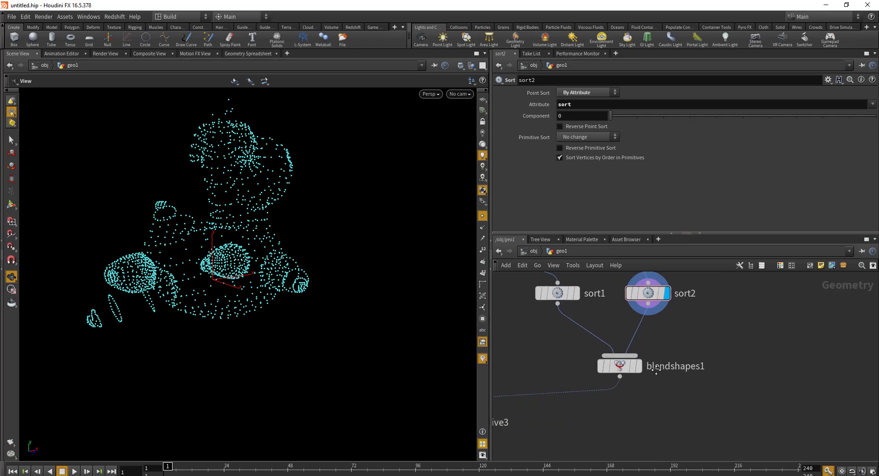
Add a Primitive node for the toy, wire in the toy geometry as source and the Blend Shapes output as template, and display it.
key(Tab)
mouse_move(654, 389)
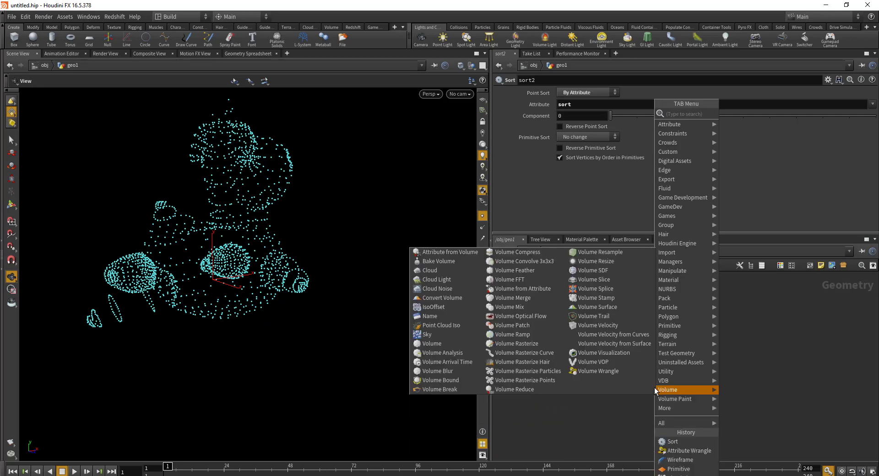
text(pr)
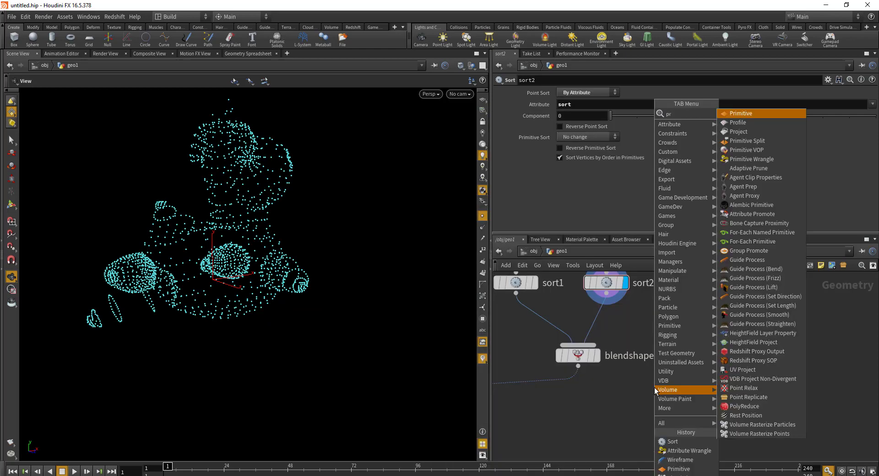
key(Return)
click(651, 416)
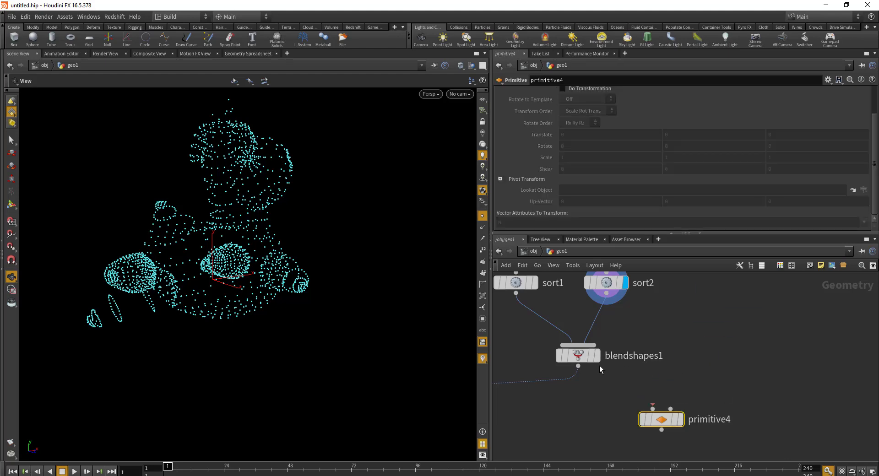
click(669, 407)
click(631, 353)
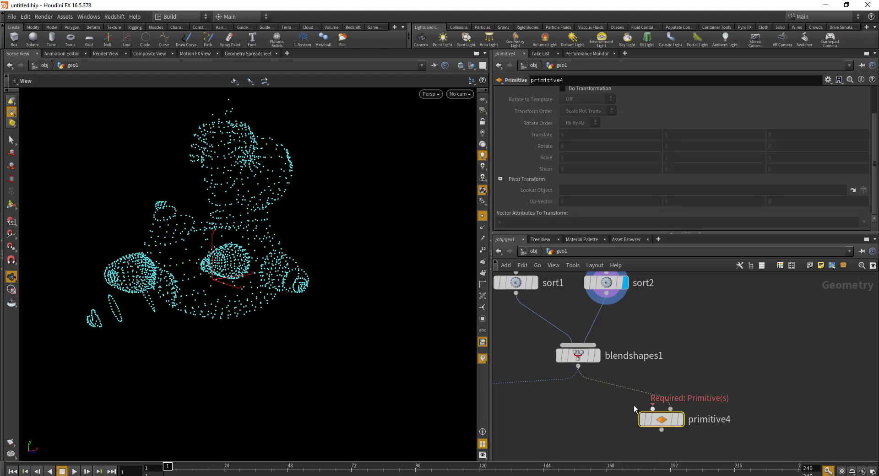
click(652, 408)
mouse_move(686, 279)
middle_down()
mouse_move(695, 430)
mouse_move(705, 344)
mouse_move(711, 436)
mouse_move(699, 411)
middle_up()
middle_drag(688, 443, 669, 276)
middle_drag(669, 394, 628, 277)
click(548, 312)
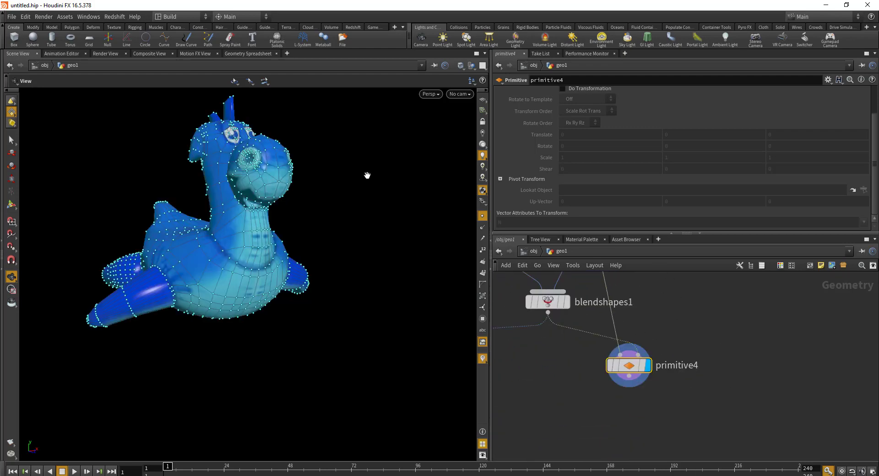
Set blend1 on the Blend Shapes node to 1.
middle_drag(637, 330, 649, 368)
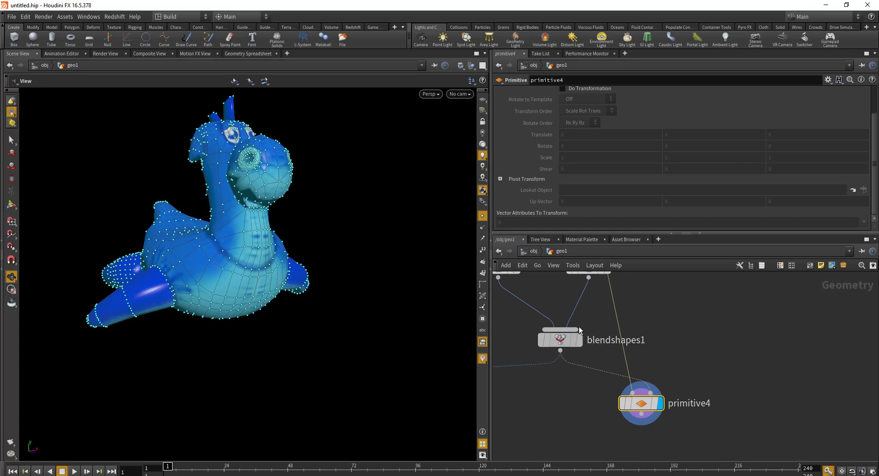
click(560, 340)
drag(640, 185, 826, 182)
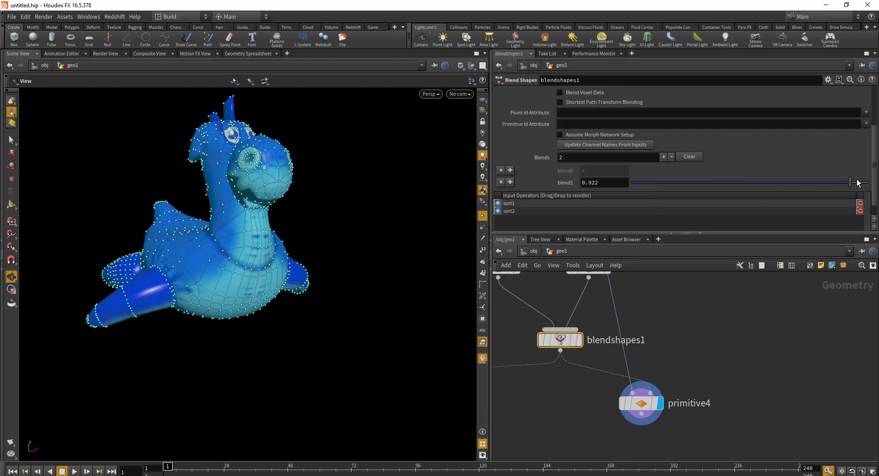
middle_drag(707, 318, 755, 269)
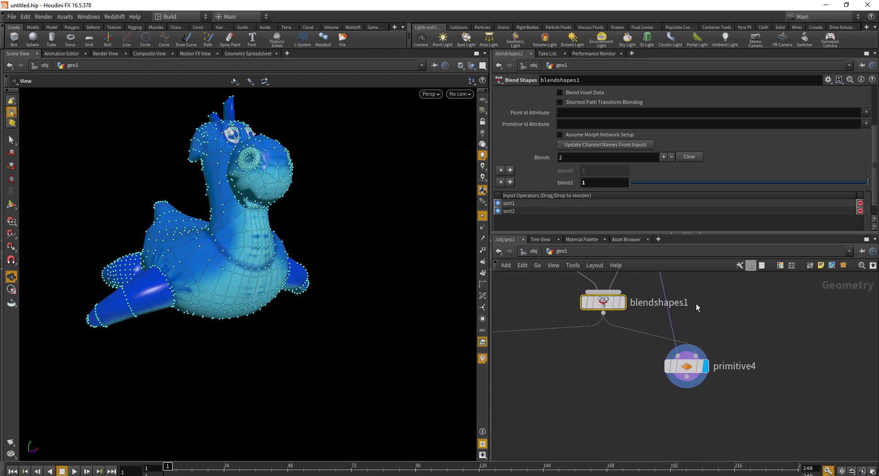
middle_drag(696, 275, 716, 344)
Enable Do Transformation on the toy's new Primitive node that uses the blended points as template.
click(699, 418)
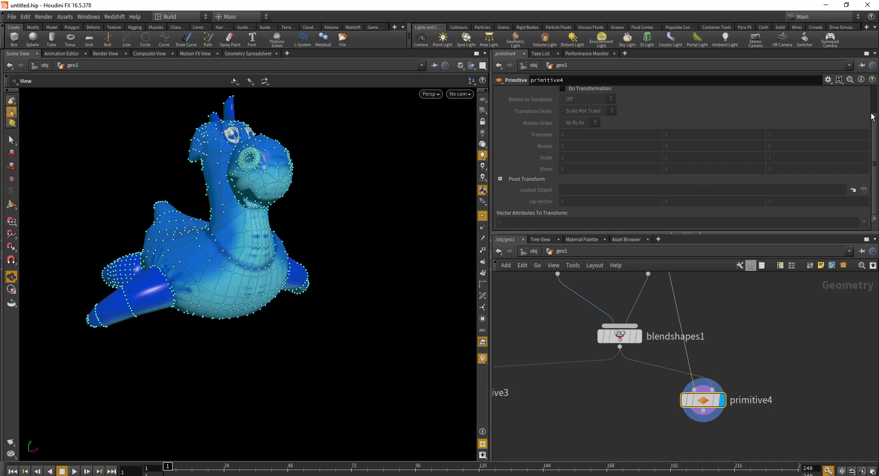
scroll(609, 138, up, 3)
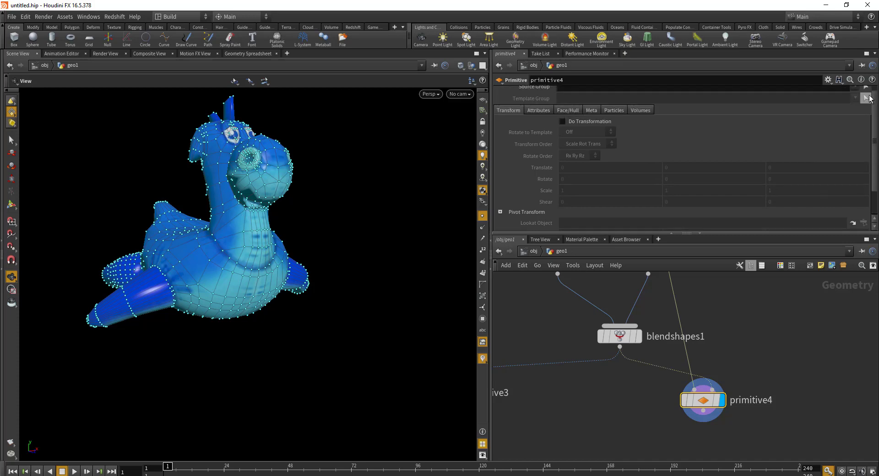
click(596, 127)
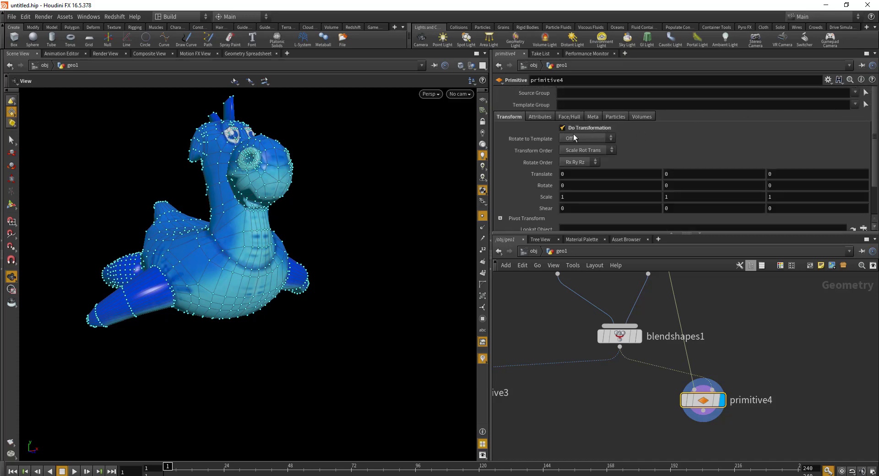
Scrub blend1 on the Blend Shapes node between 0 and 1 to test the toy's transformation, and leave it at 0.
middle_drag(772, 292, 743, 368)
drag(523, 405, 647, 434)
mouse_move(862, 186)
mouse_down()
mouse_move(632, 184)
mouse_move(848, 184)
mouse_up()
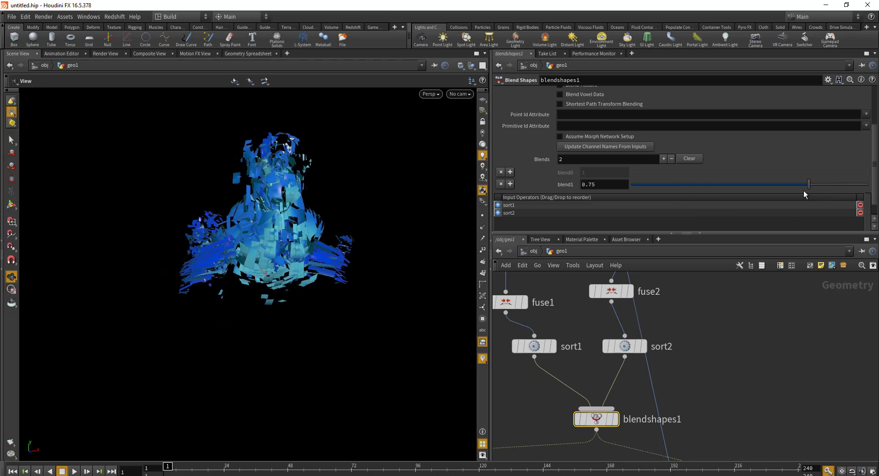
drag(762, 187, 589, 187)
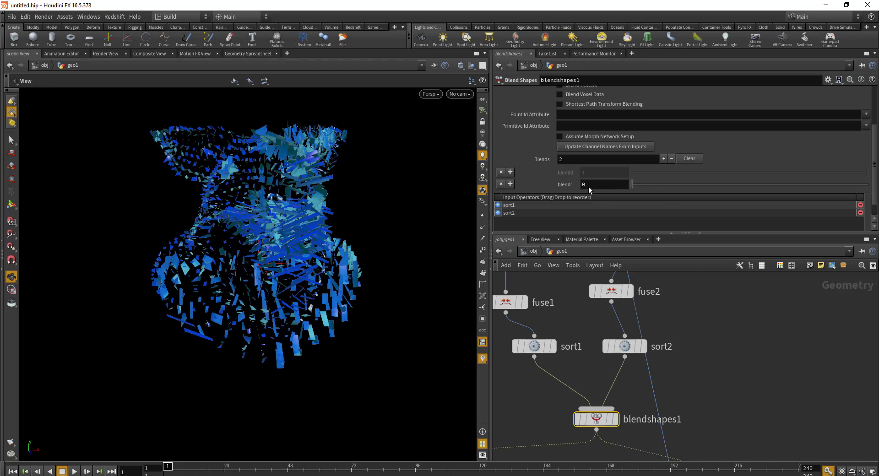
drag(647, 197, 833, 199)
drag(708, 190, 482, 203)
drag(259, 234, 228, 205)
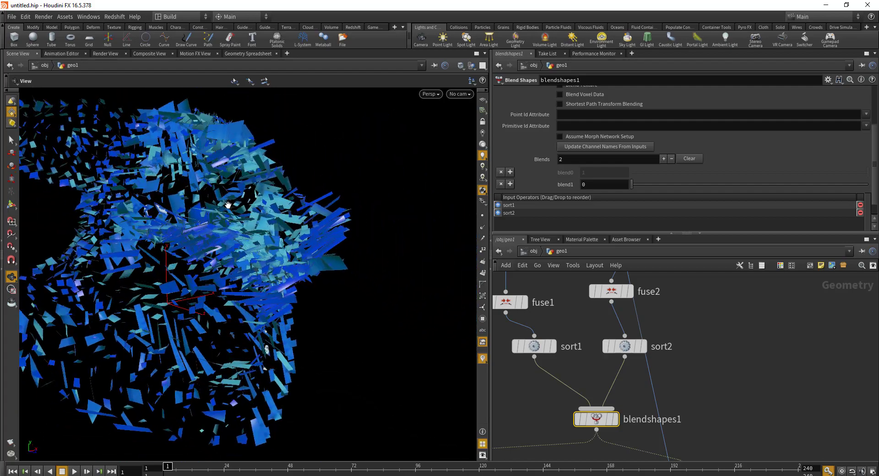
key(Tab)
text(primitive)
key(Return)
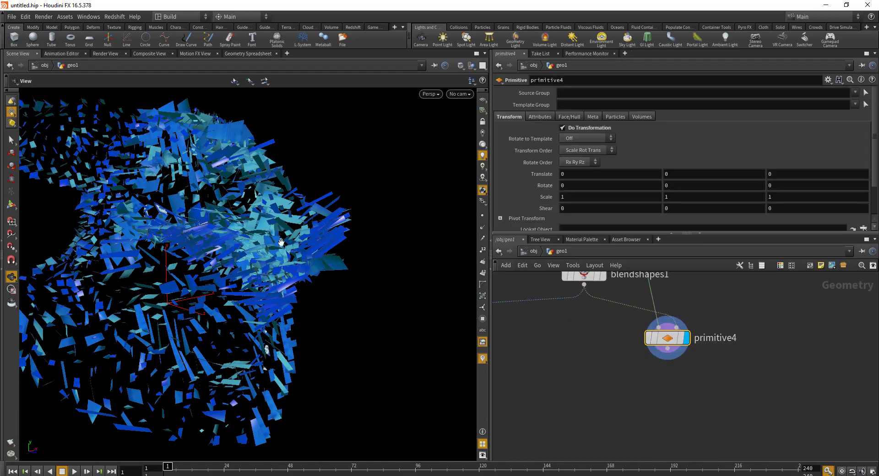
drag(242, 247, 358, 271)
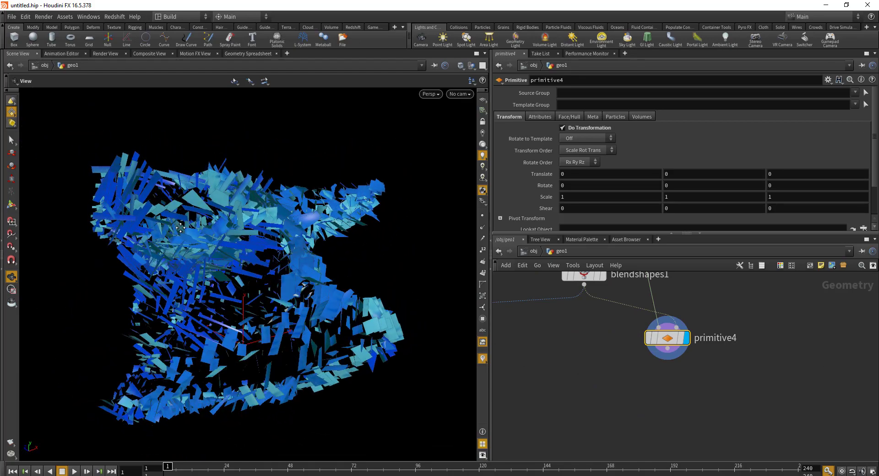
drag(181, 228, 143, 224)
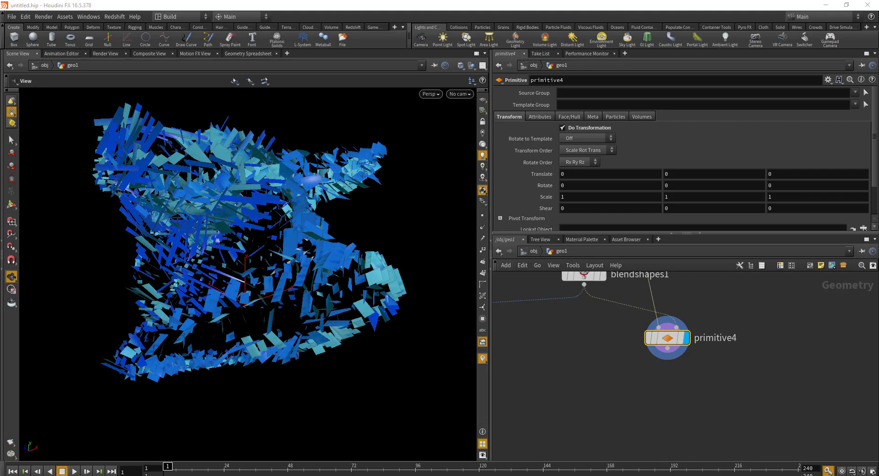
Add a For-Each Named Primitive block below the pig head's Primitive node.
middle_drag(530, 398, 610, 395)
key(Tab)
text(for)
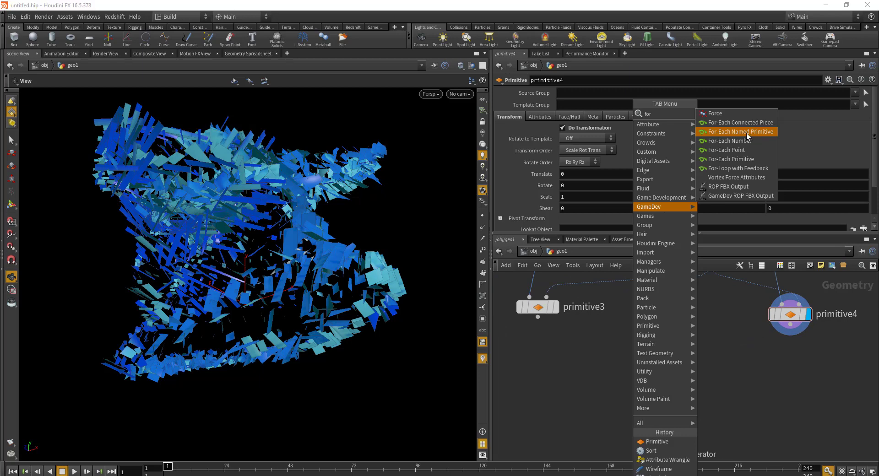
click(749, 135)
click(595, 407)
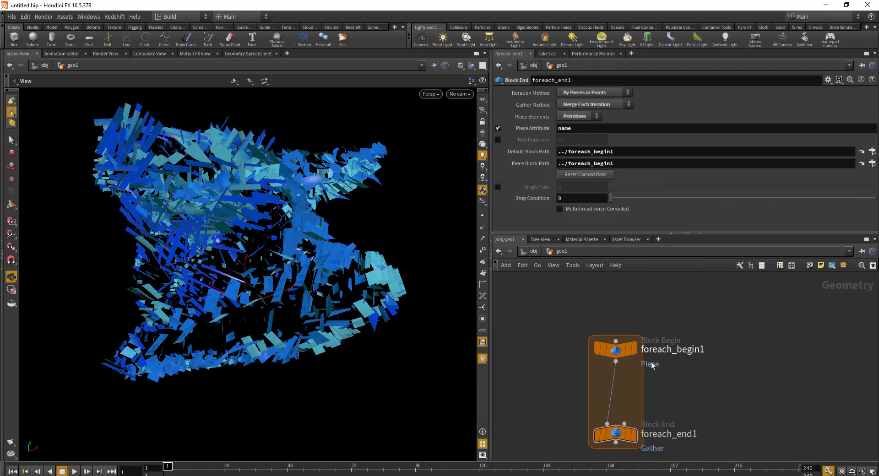
middle_drag(652, 295, 658, 342)
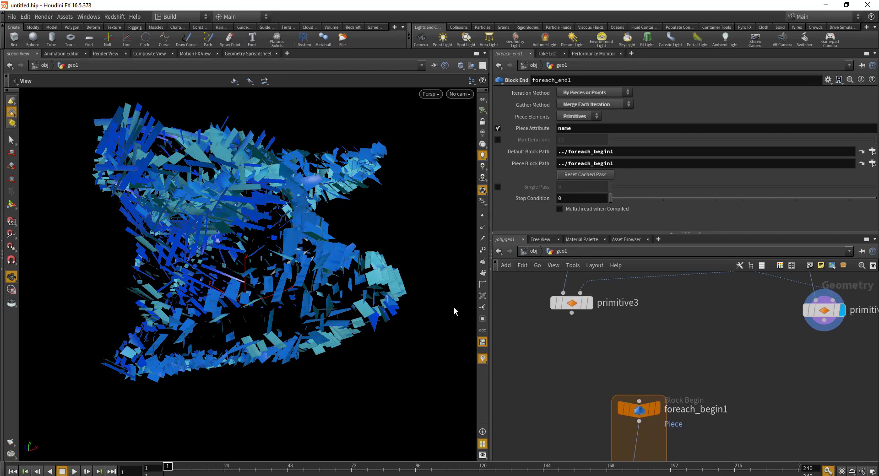
Display the pig head's Primitive node and turn on primitive numbers in the view to examine the polygon numbering.
scroll(569, 339, up, 2)
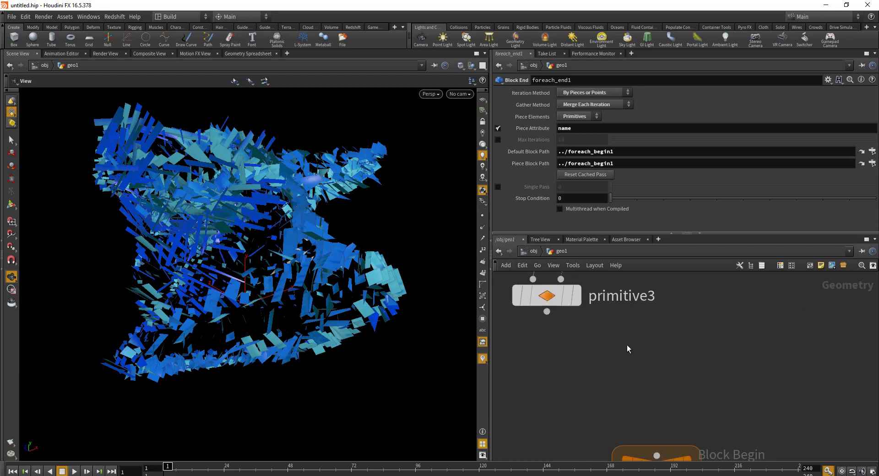
middle_drag(584, 334, 596, 357)
click(595, 358)
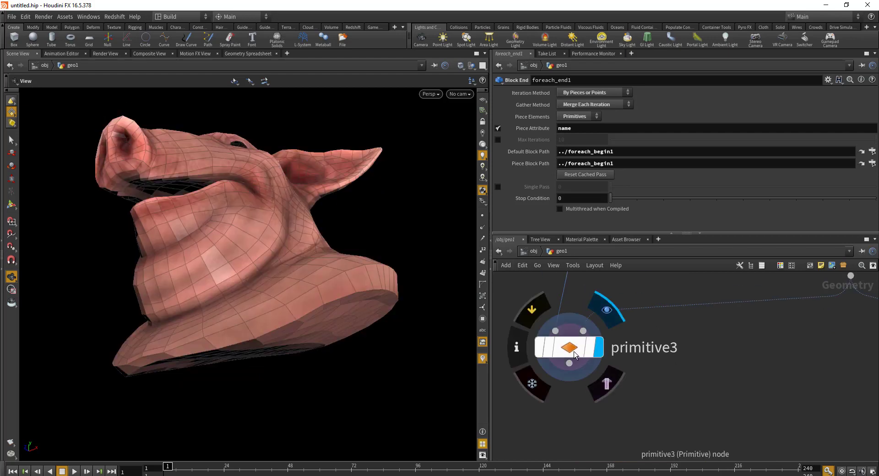
click(569, 348)
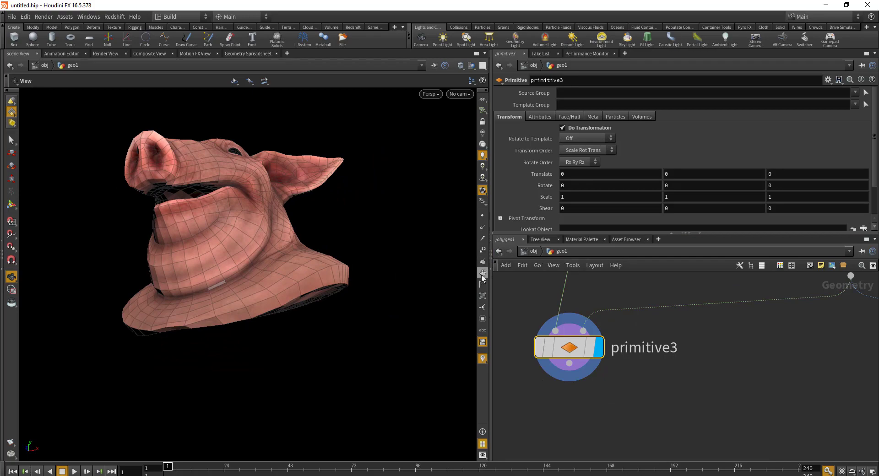
click(482, 274)
scroll(261, 265, up, 10)
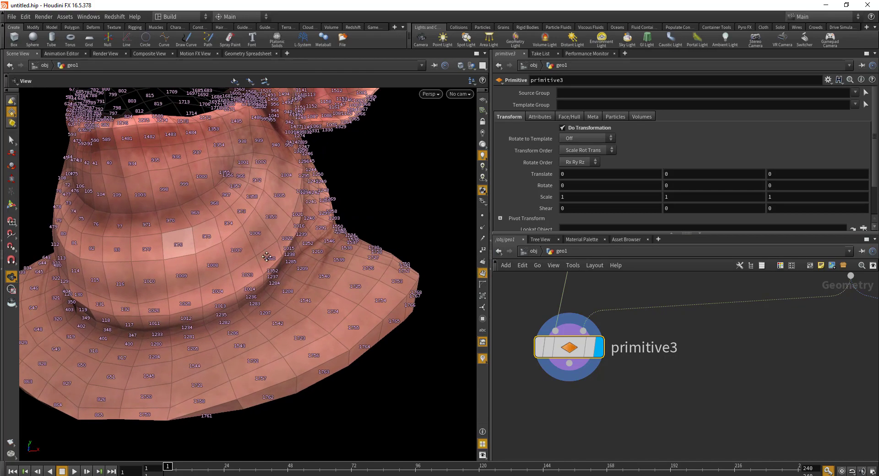
scroll(238, 255, up, 5)
scroll(201, 251, down, 2)
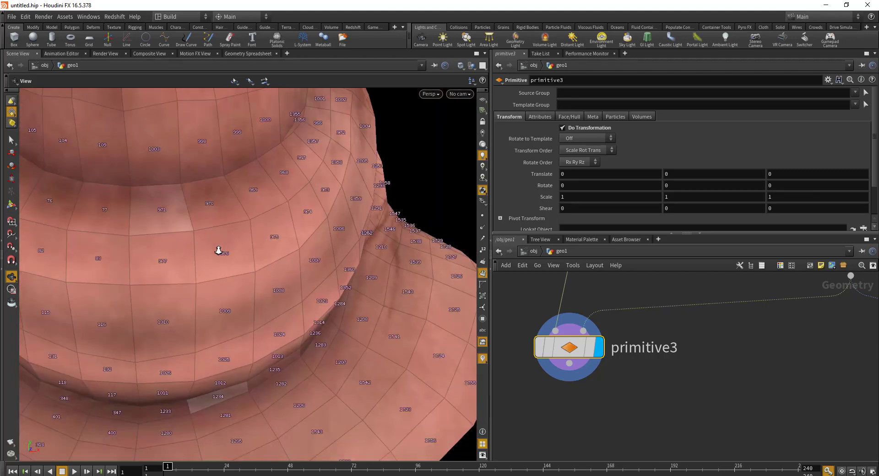
scroll(219, 250, down, 5)
Add an Attribute Wrangle after the pig head's Primitive node, above the for-each block, and display it.
middle_drag(737, 417, 634, 351)
drag(545, 390, 681, 456)
scroll(771, 364, down, 4)
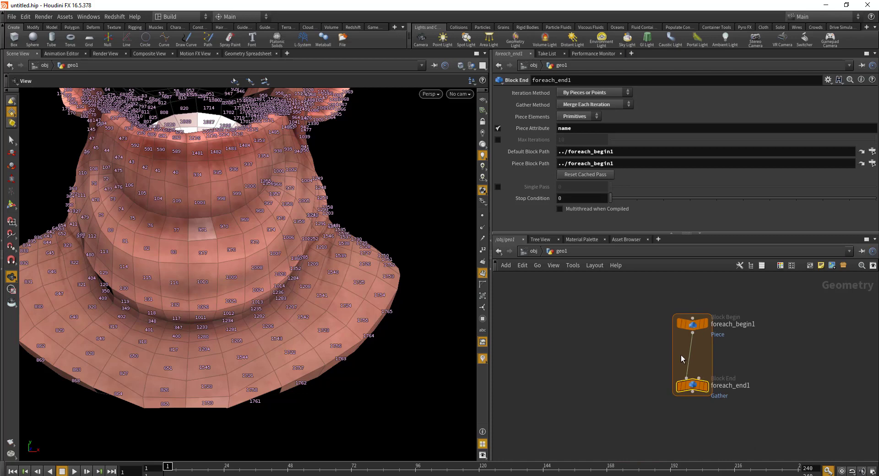
scroll(668, 397, up, 2)
middle_drag(659, 341, 677, 364)
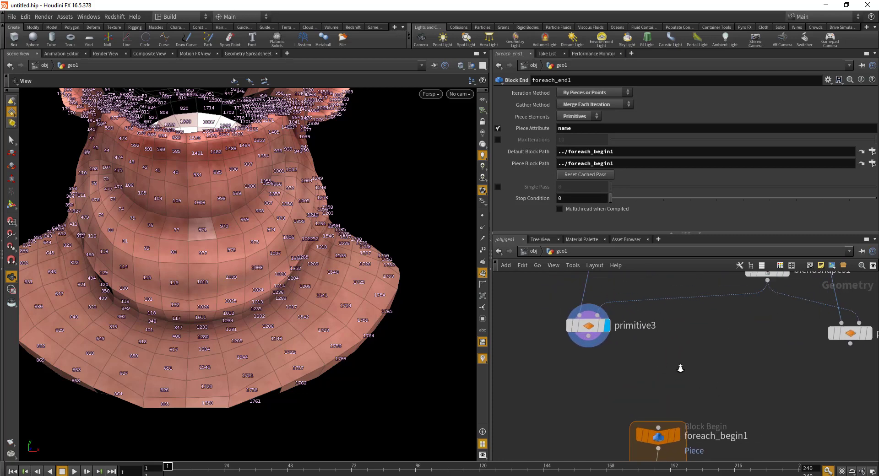
scroll(662, 368, up, 4)
scroll(652, 355, down, 1)
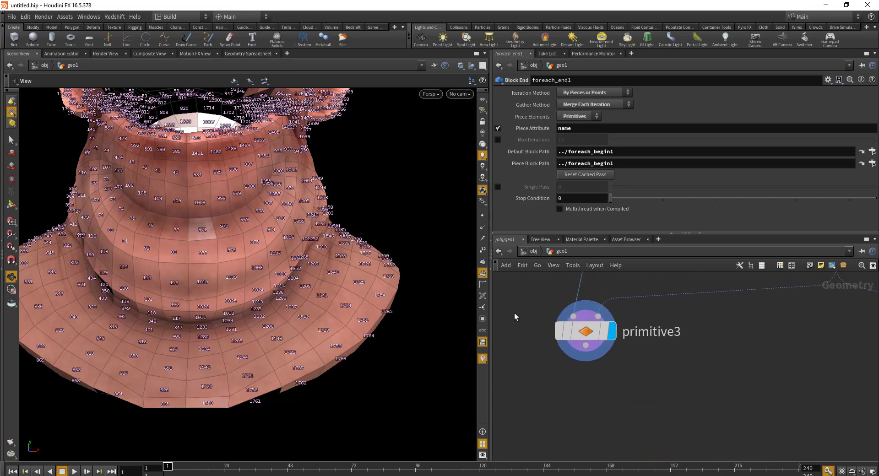
middle_drag(596, 389, 605, 367)
key(Tab)
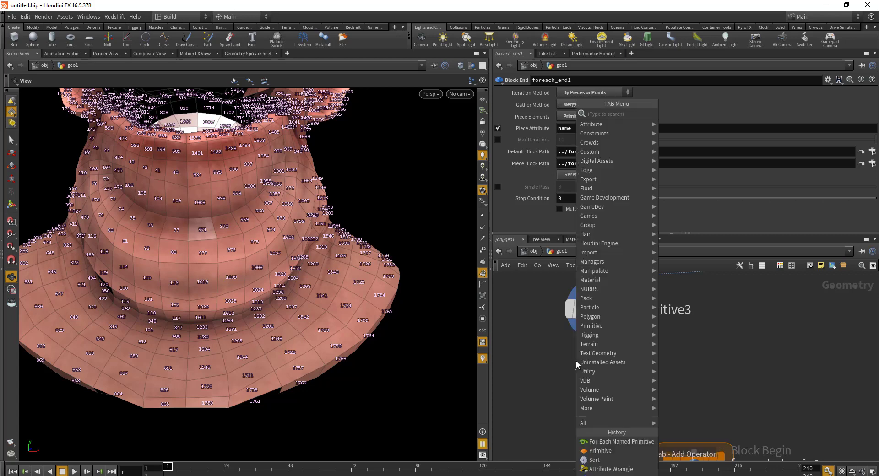
text(wr)
key(Return)
click(578, 364)
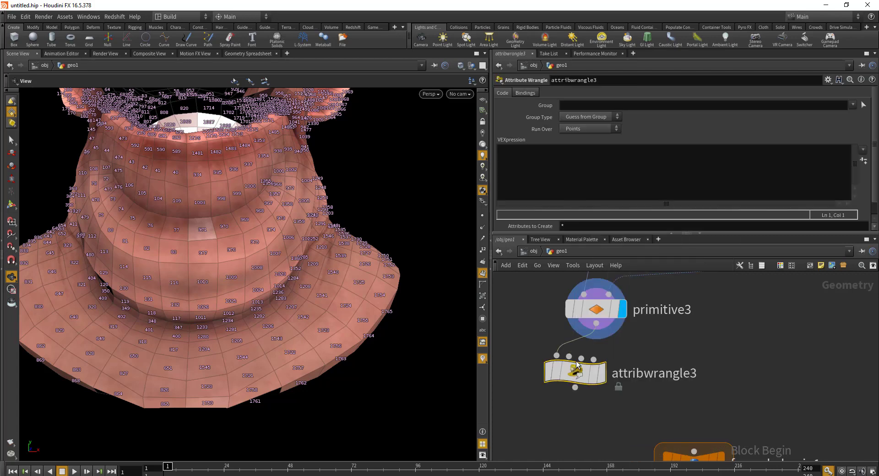
click(602, 374)
click(611, 190)
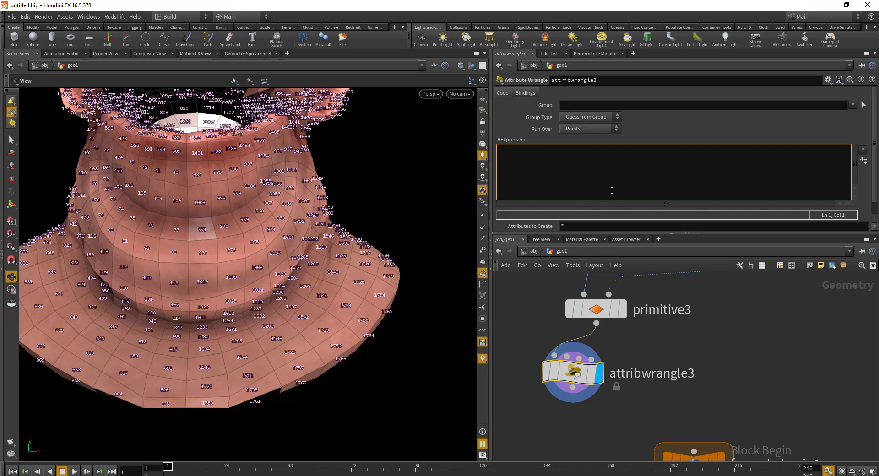
text(i@name = @p)
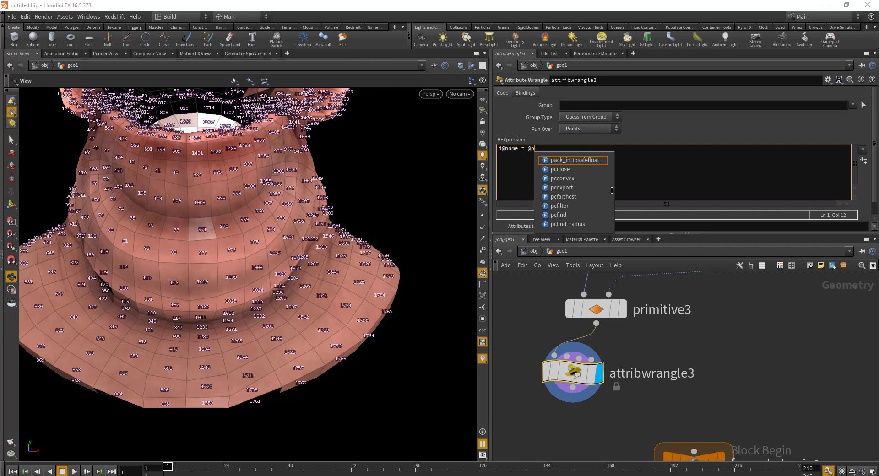
text(rimnum;)
Wire the wrangle into foreach_begin1 and display foreach_end1.
click(566, 322)
click(659, 387)
middle_drag(738, 450, 738, 354)
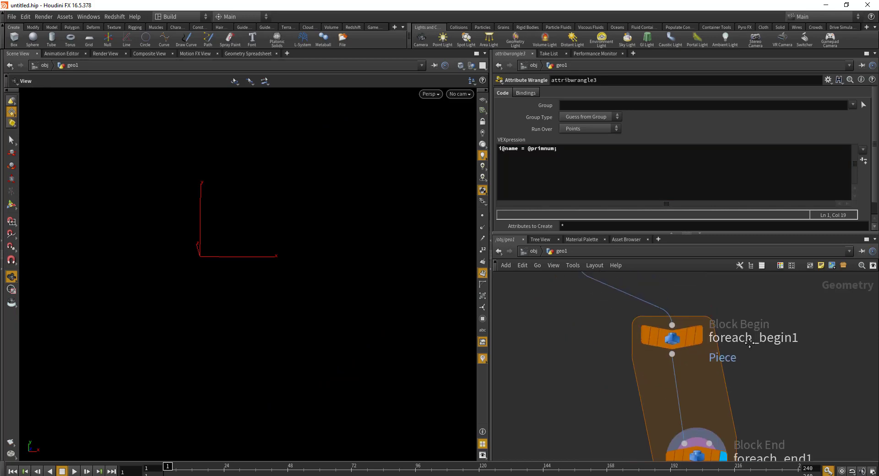
click(675, 366)
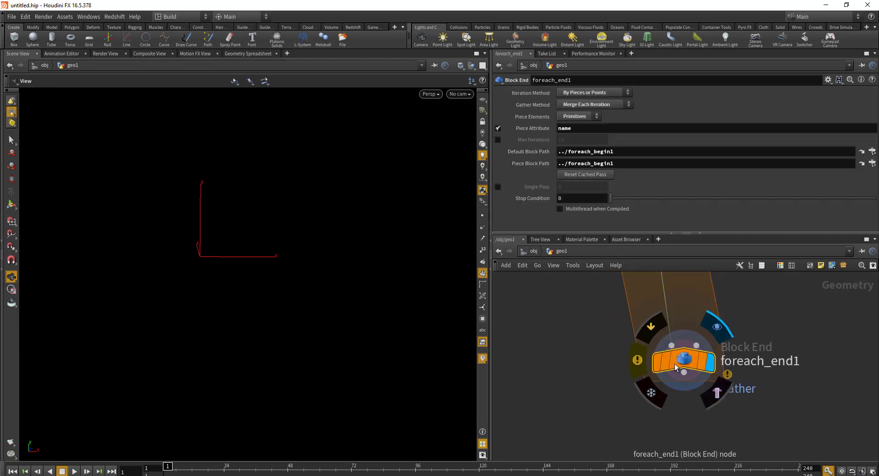
scroll(675, 366, up, 5)
Set the naming wrangle to run over Primitives.
drag(490, 362, 532, 381)
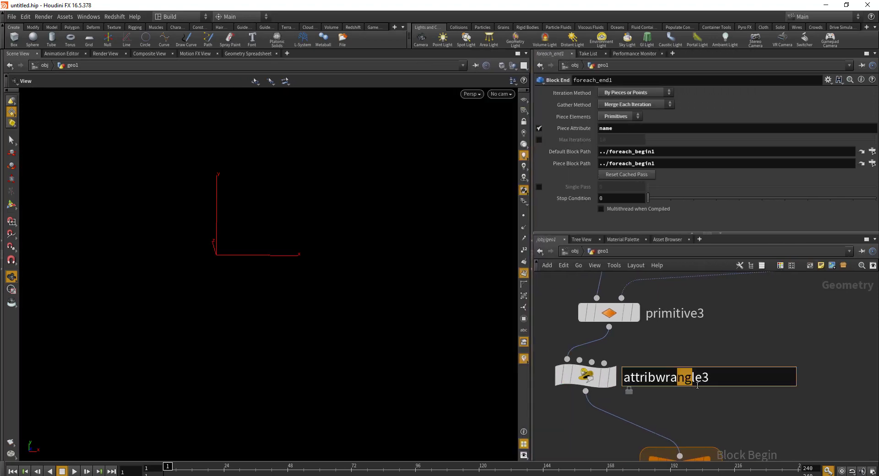
click(659, 372)
click(626, 129)
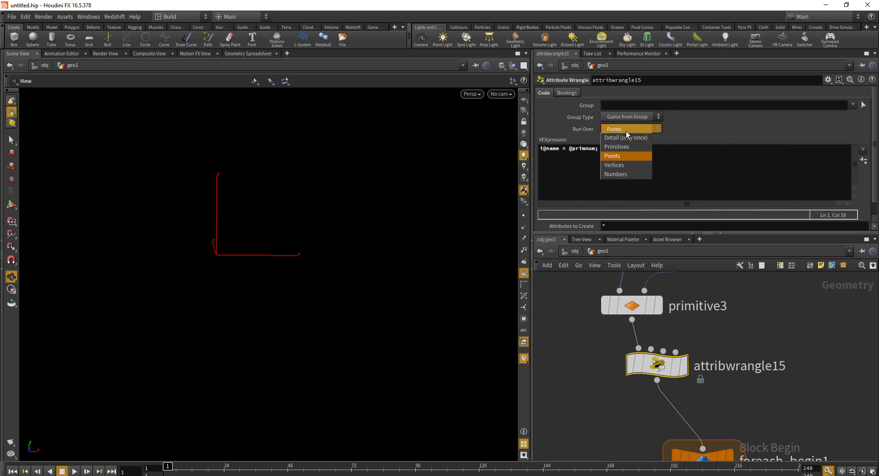
click(626, 147)
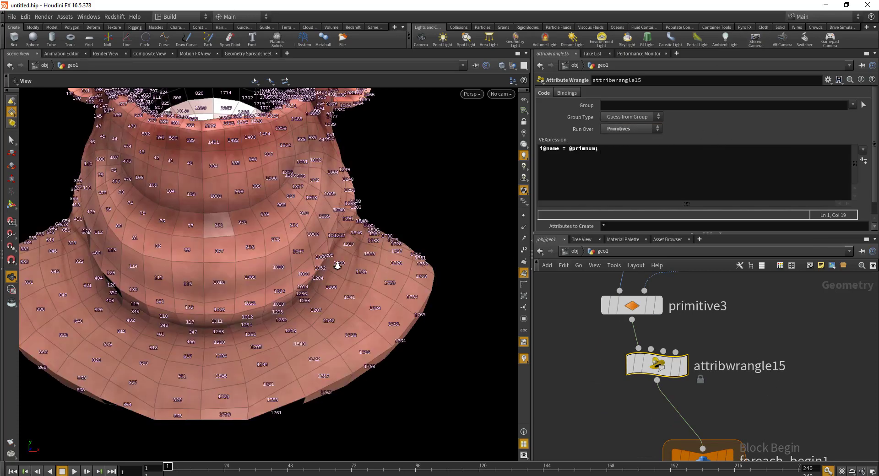
Hide the primitive numbers in the view and examine the for-each block's output on the pig head.
scroll(338, 264, down, 5)
drag(337, 275, 441, 271)
click(524, 273)
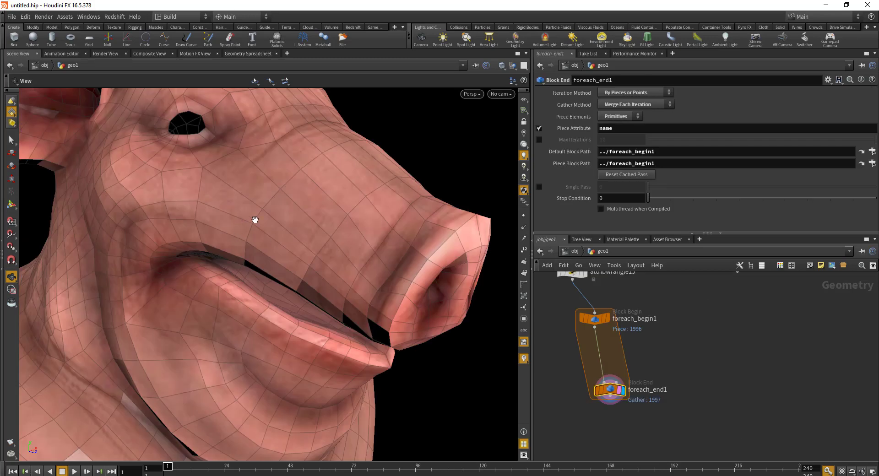
scroll(274, 215, down, 3)
scroll(298, 208, up, 3)
middle_drag(695, 347, 674, 364)
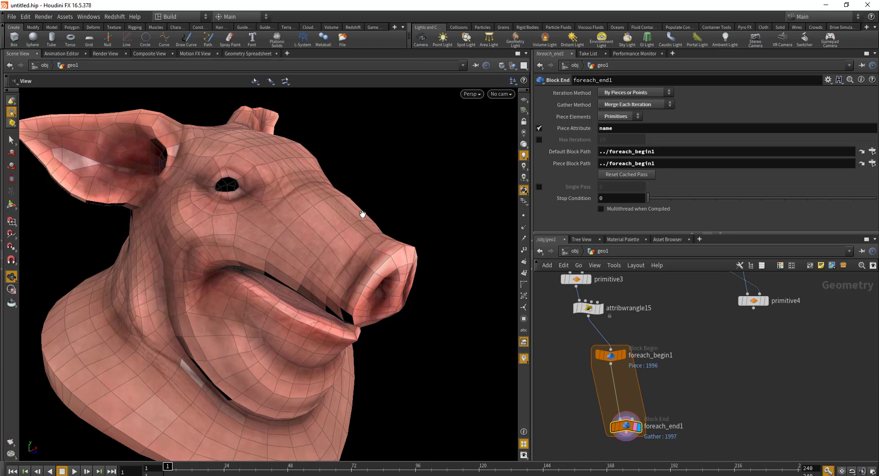
scroll(256, 226, up, 5)
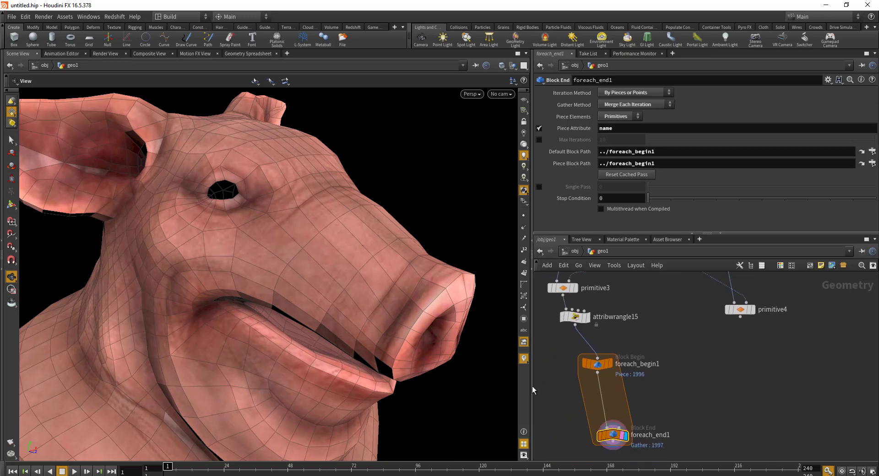
scroll(657, 385, up, 3)
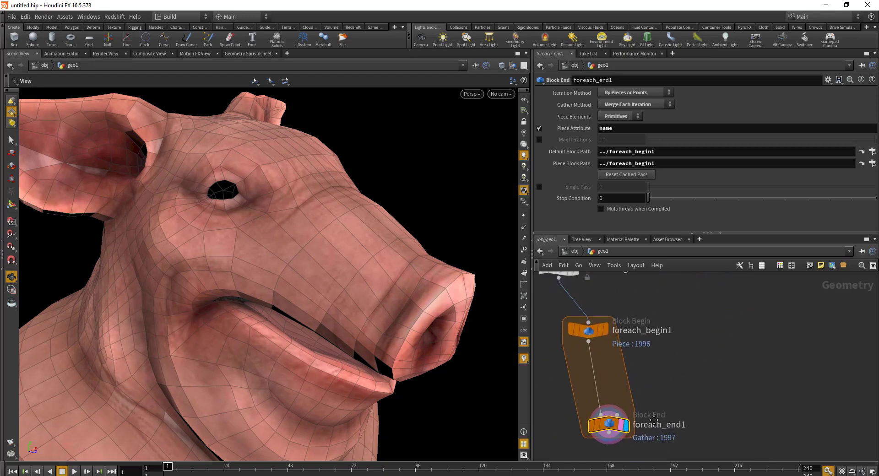
Move foreach_end1 aside and create a meta import node from foreach_begin1.
drag(653, 420, 696, 382)
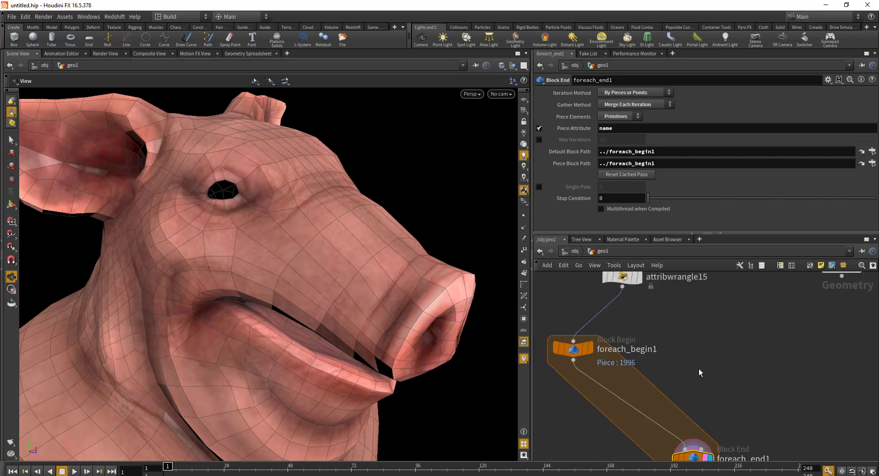
scroll(293, 276, down, 5)
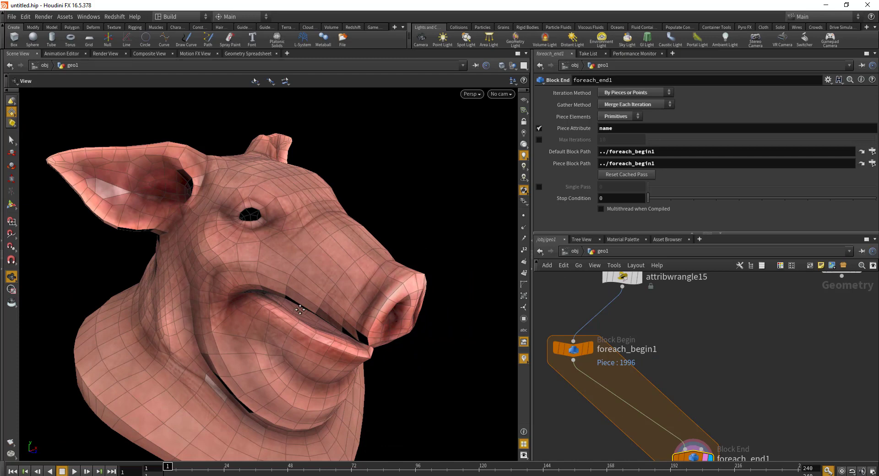
mouse_move(706, 357)
middle_down()
mouse_move(691, 328)
mouse_move(720, 359)
middle_up()
click(615, 353)
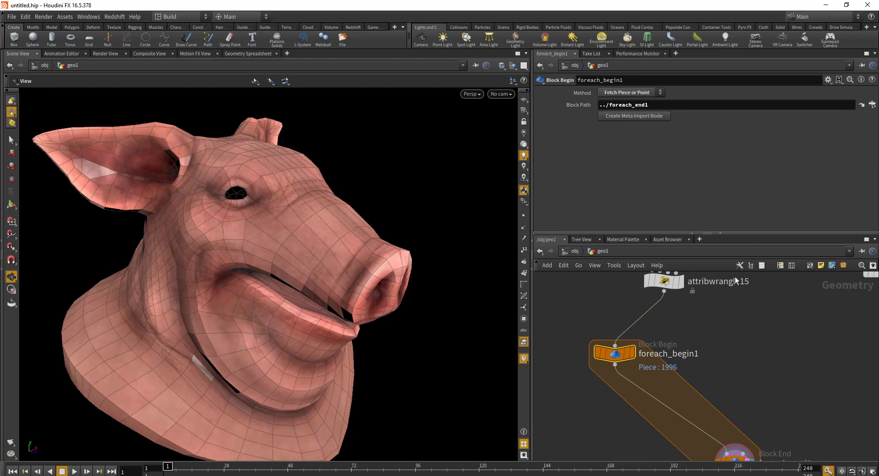
click(646, 118)
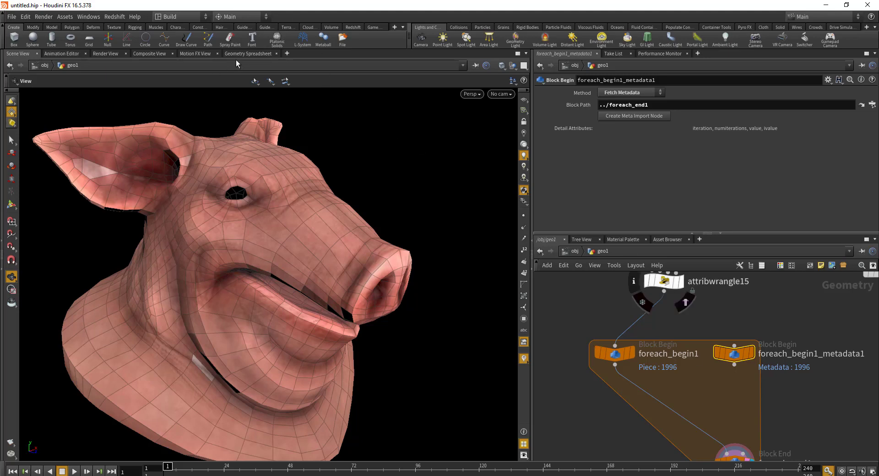
Open the Geometry Spreadsheet and enable Single Pass on foreach_end1 with a value of 4.
click(247, 54)
click(144, 80)
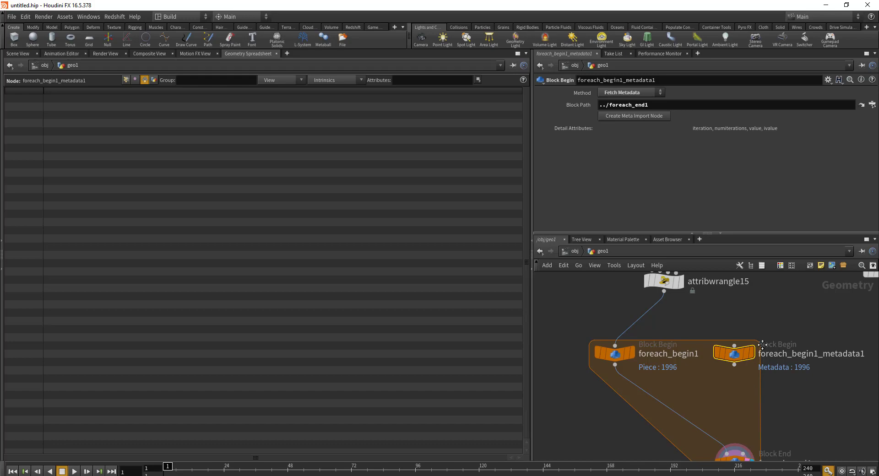
middle_drag(751, 457, 754, 384)
click(736, 390)
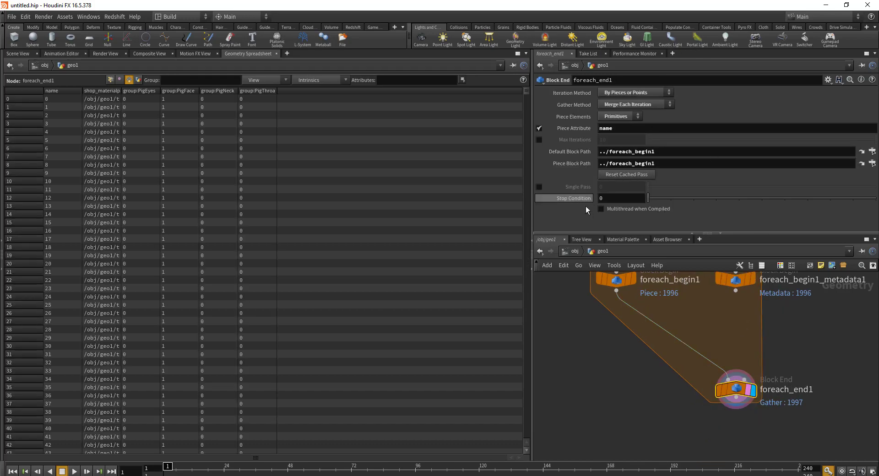
click(540, 188)
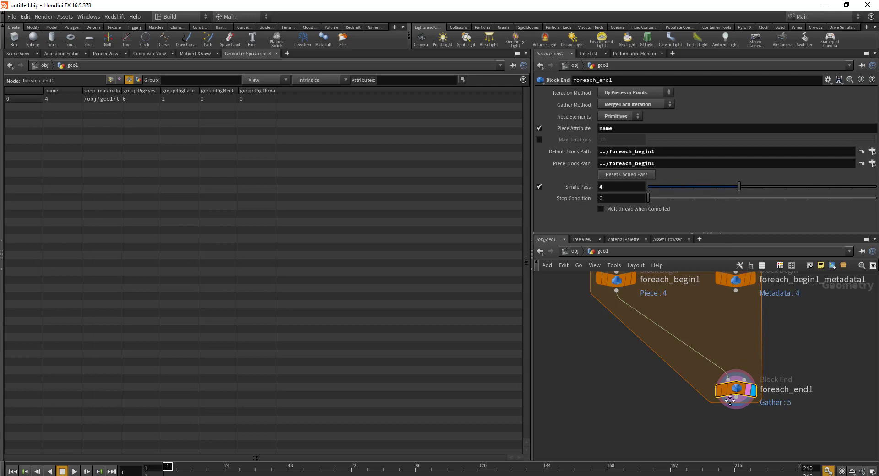
Examine the detail attributes of foreach_begin1_metadata1 in the Geometry Spreadsheet.
middle_drag(734, 285, 696, 367)
click(696, 365)
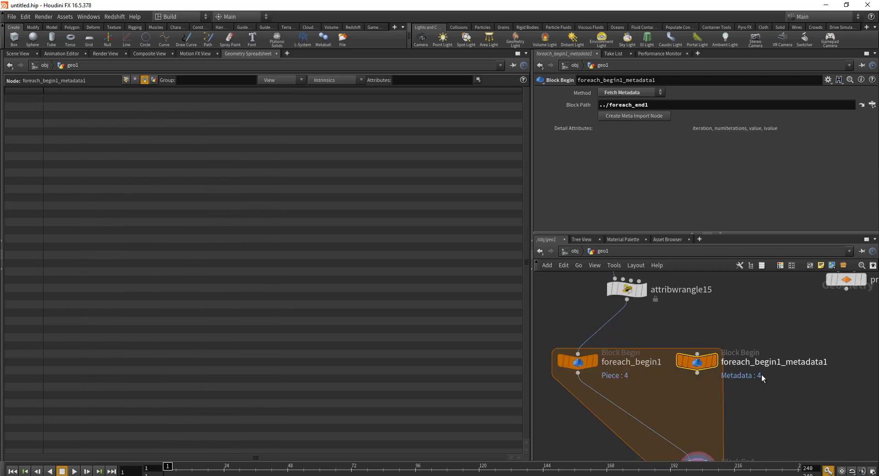
click(154, 81)
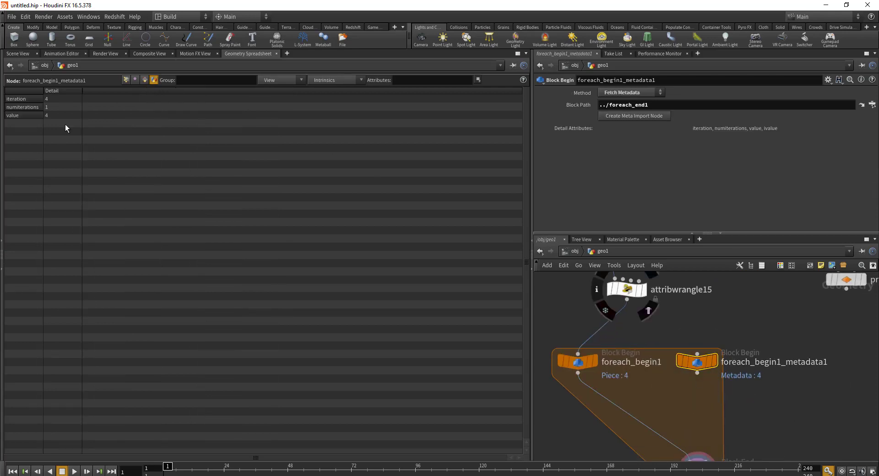
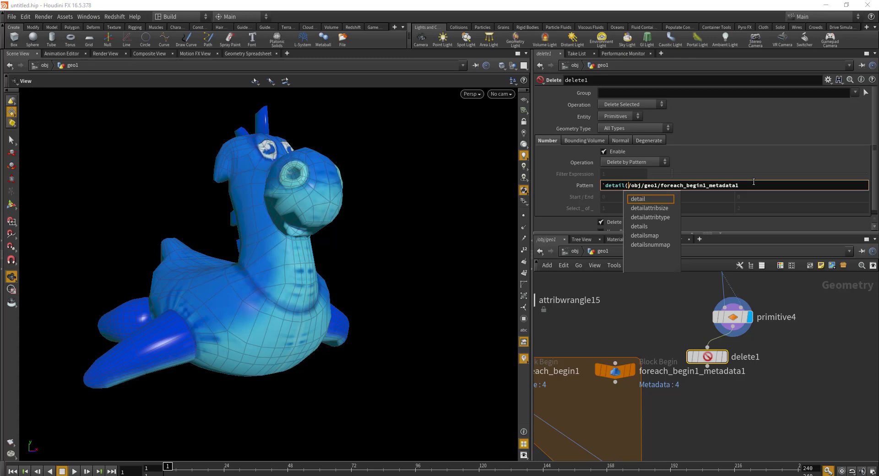
Complete delete1's Pattern expression as detail("/obj/geo1/foreach_begin1_metadata1", "value", 2).
text(")
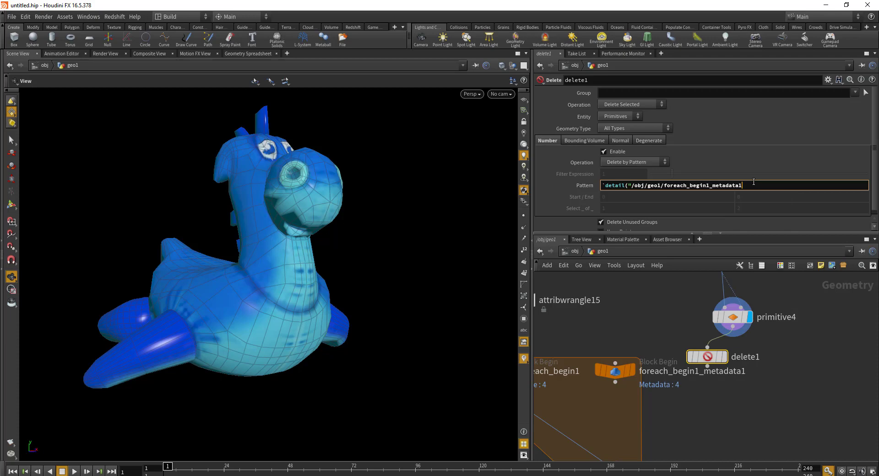
text(", "va)
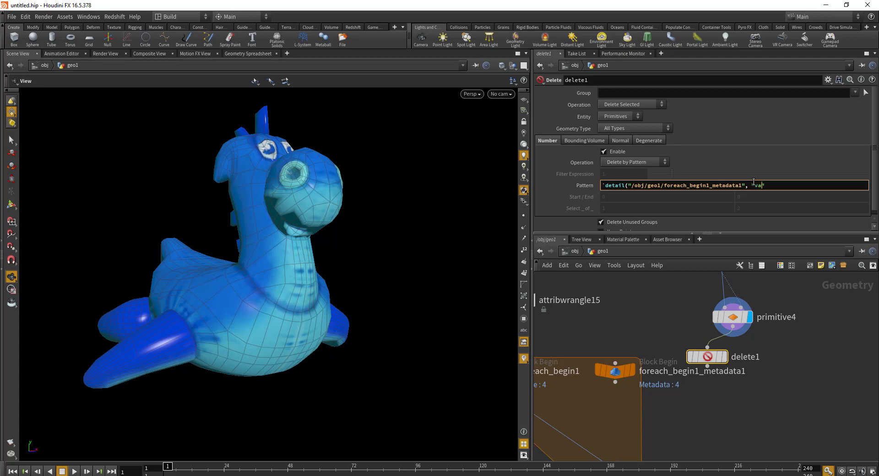
text(ue", 2)
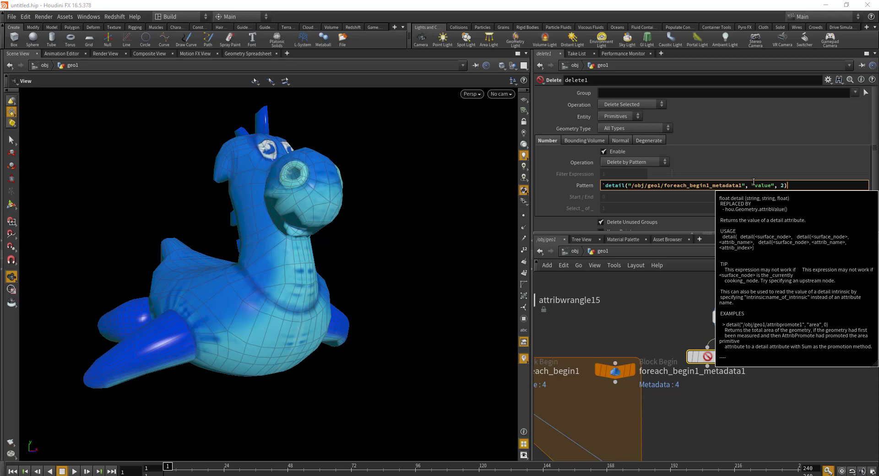
click(766, 416)
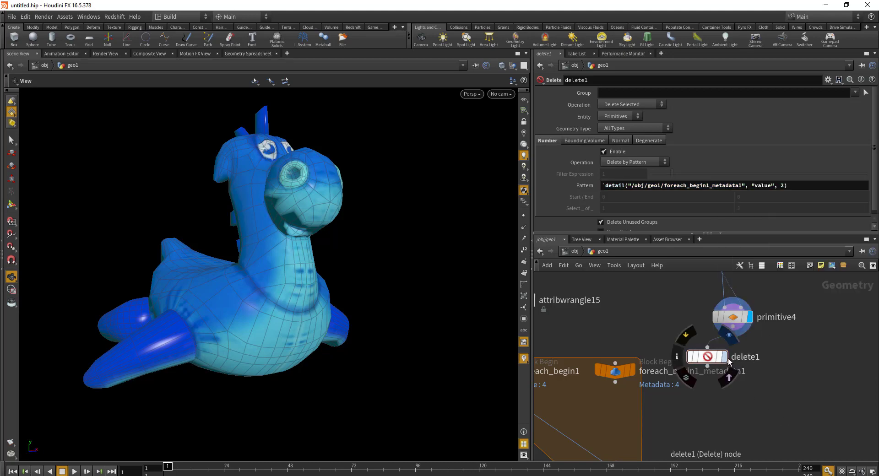
Display delete1, set its Operation to Delete Non-Selected and frame the remaining toy polygon.
click(729, 335)
click(710, 356)
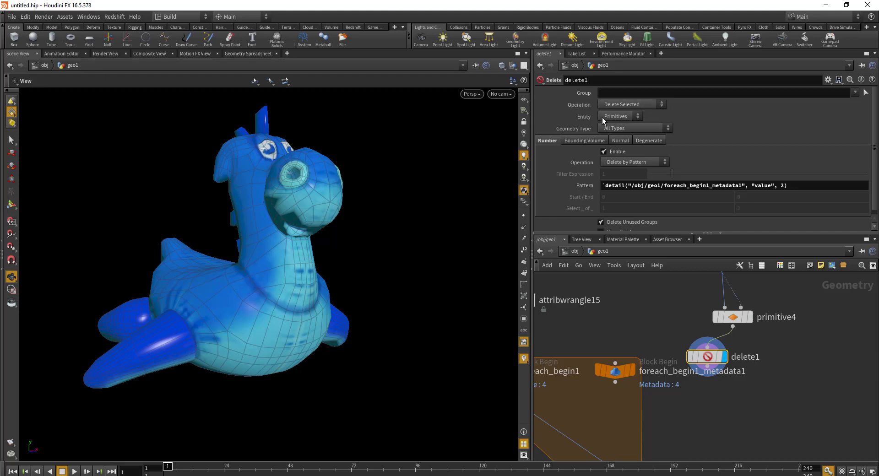
click(641, 105)
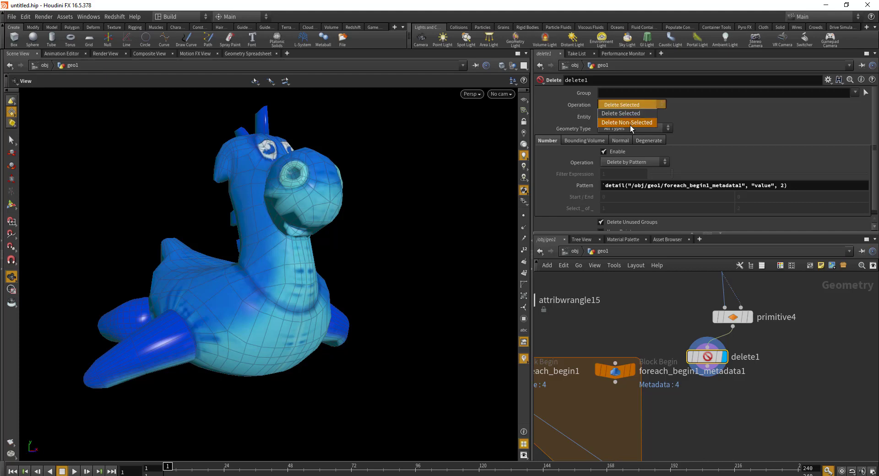
click(631, 122)
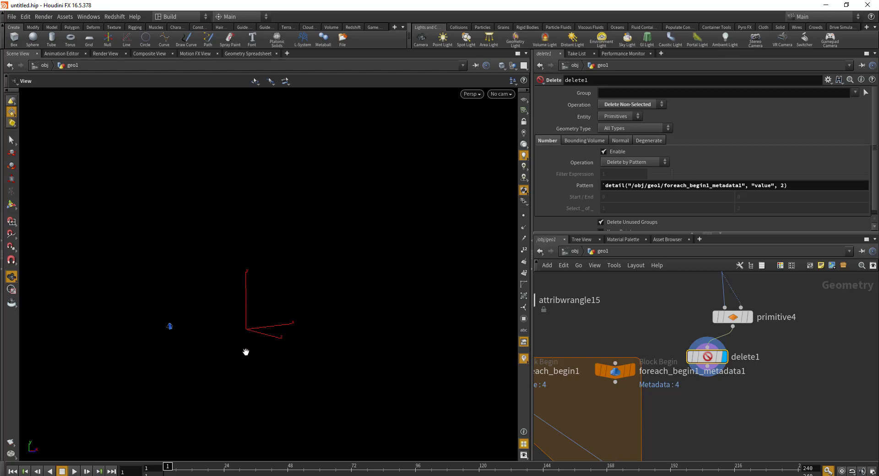
key(h)
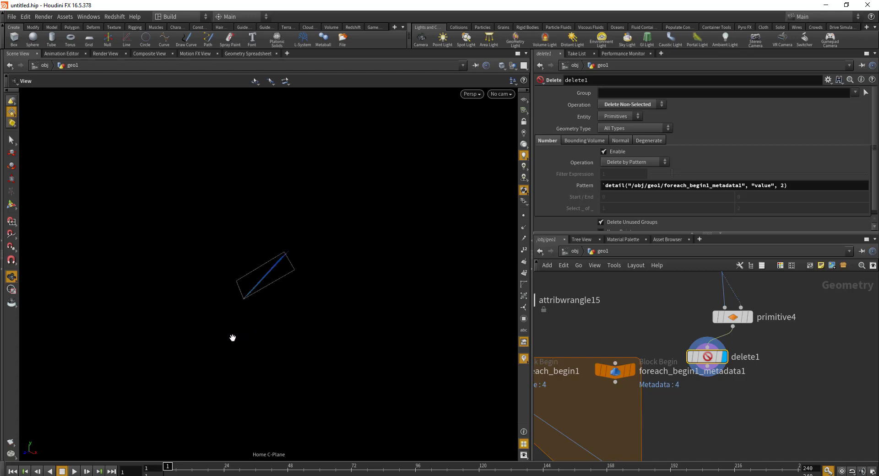
drag(258, 303, 324, 251)
Set Single Pass on foreach_end1 to 7 to check which toy polygon delete1 keeps.
drag(679, 445, 696, 373)
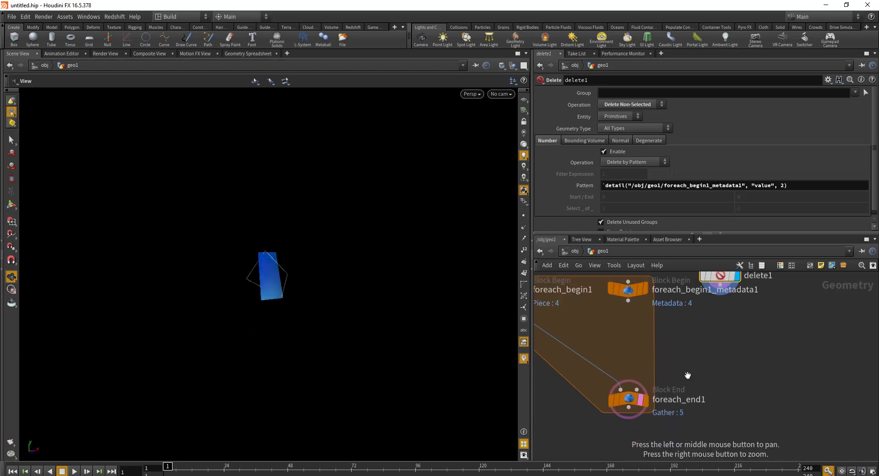
click(634, 404)
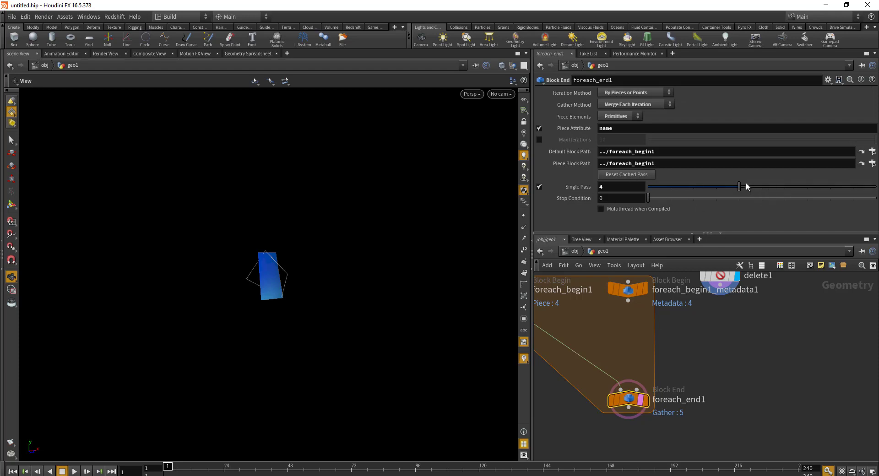
mouse_move(771, 189)
mouse_down()
mouse_move(795, 193)
mouse_move(716, 194)
mouse_move(853, 190)
mouse_move(764, 204)
mouse_up()
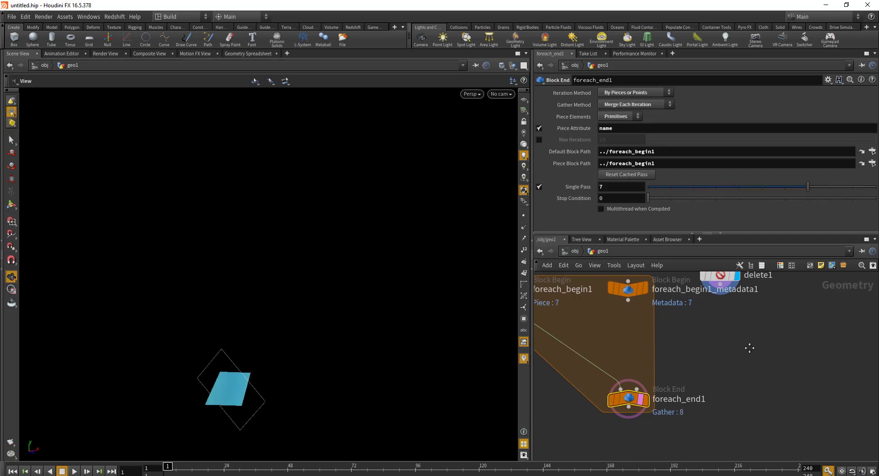
Insert a Blend Shapes node between foreach_begin1 and foreach_end1, with delete1 wired in as its second input.
middle_drag(635, 406, 691, 390)
drag(690, 389, 679, 442)
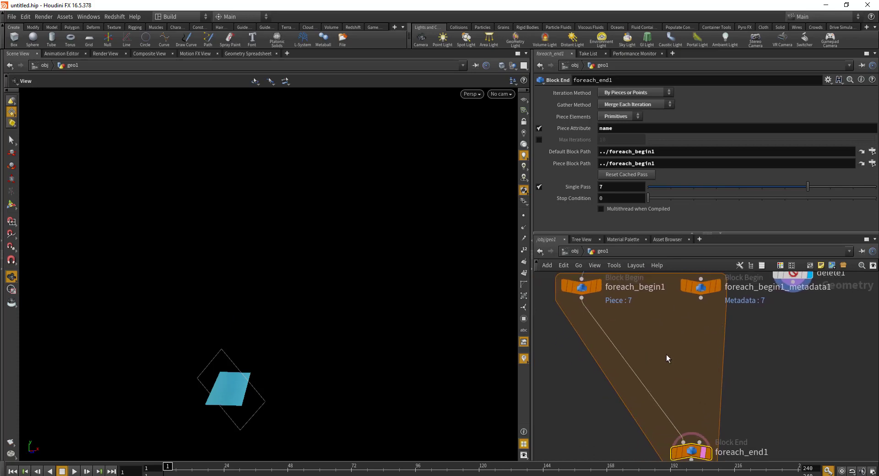
key(Tab)
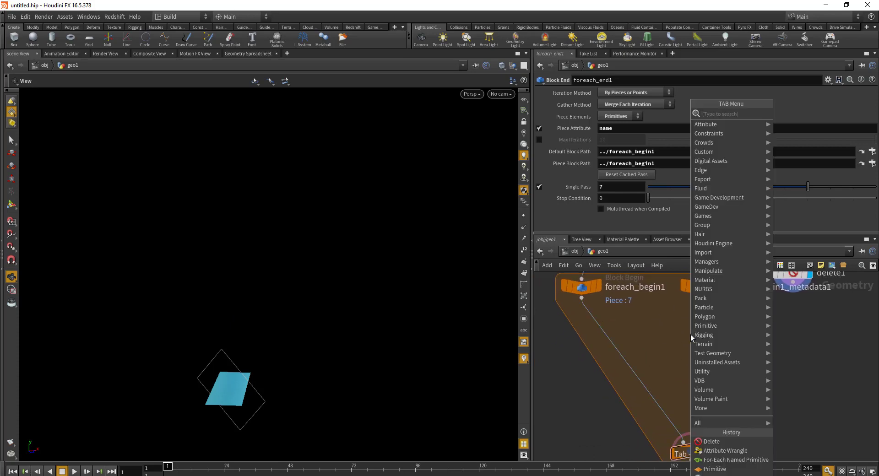
text(block)
key(Return)
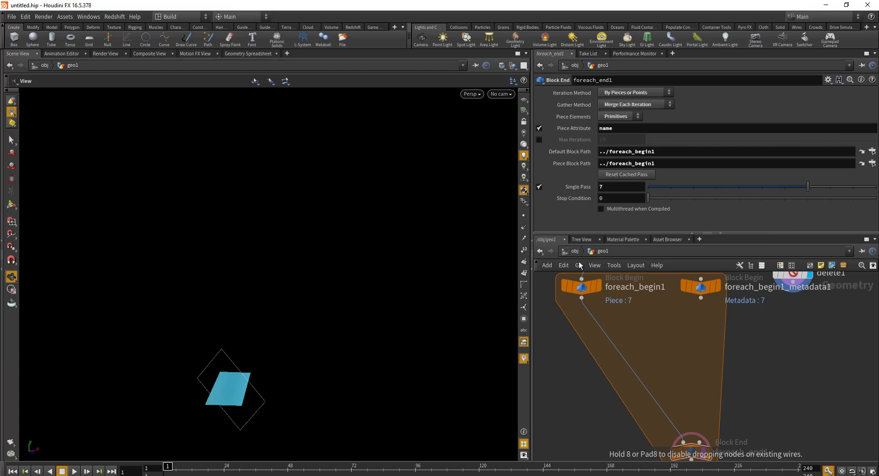
key(Escape)
click(721, 307)
Display foreach_end1 and turn off its Single Pass option.
click(708, 401)
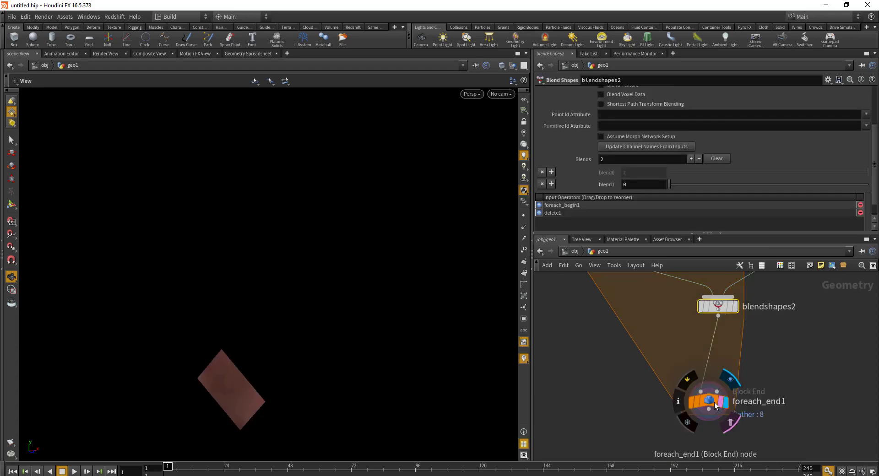
click(540, 187)
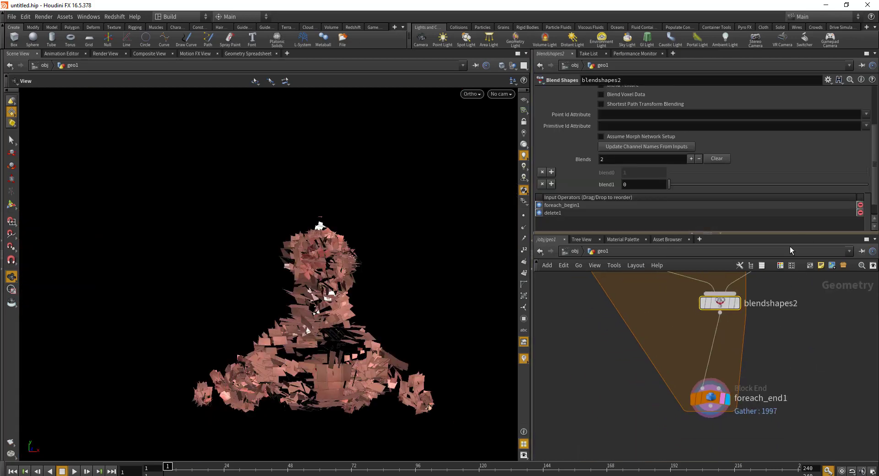
Display primitive3 and scrub the blend1 weight of blendshapes1 to check how the pieces are placed.
middle_drag(736, 335, 702, 441)
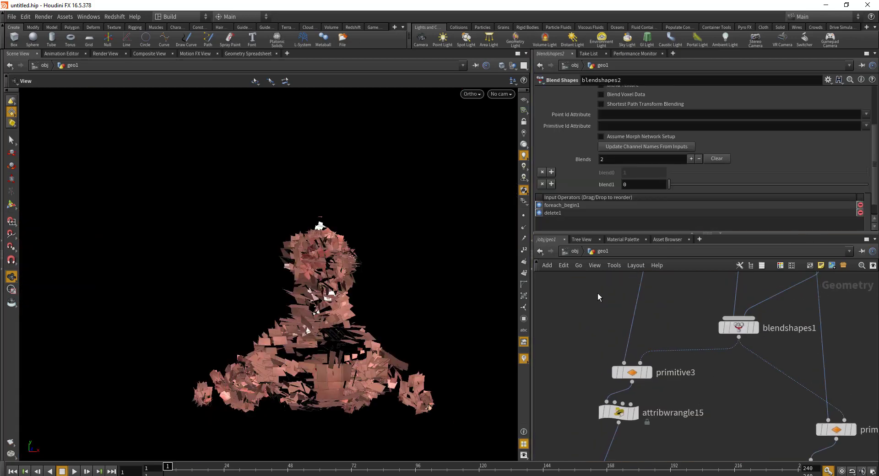
click(649, 373)
click(634, 372)
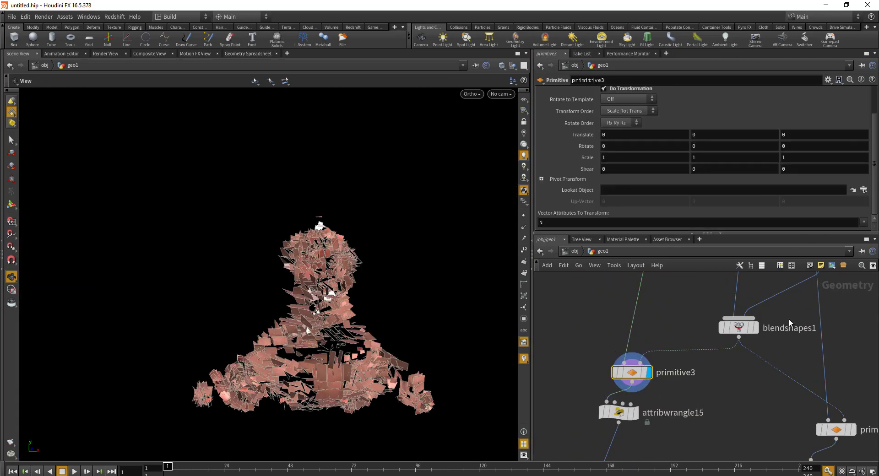
click(738, 327)
alt+drag(383, 288, 402, 243)
drag(759, 190, 867, 197)
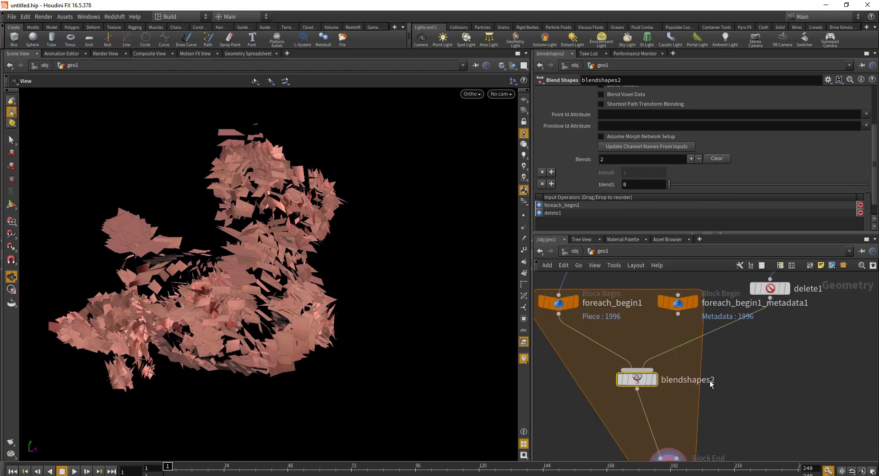
Raise blend1 on blendshapes2 to 1 and inspect how the polygons form the toy.
drag(297, 225, 301, 248)
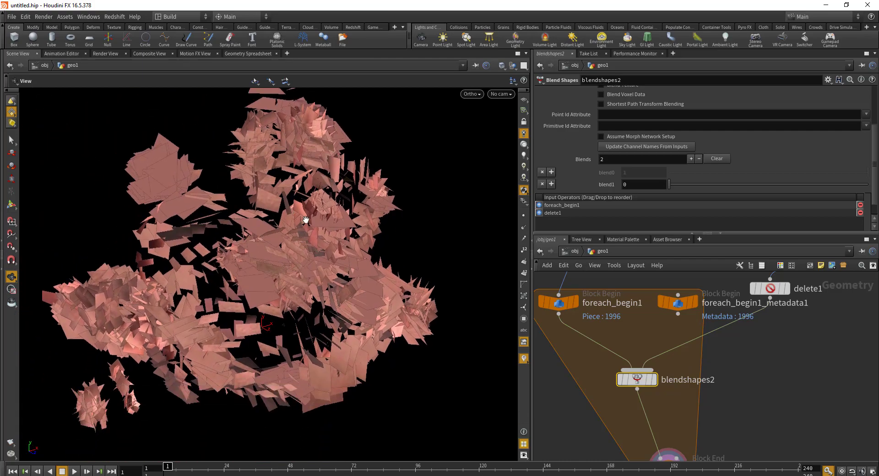
drag(311, 221, 316, 218)
drag(669, 184, 871, 190)
drag(228, 229, 250, 234)
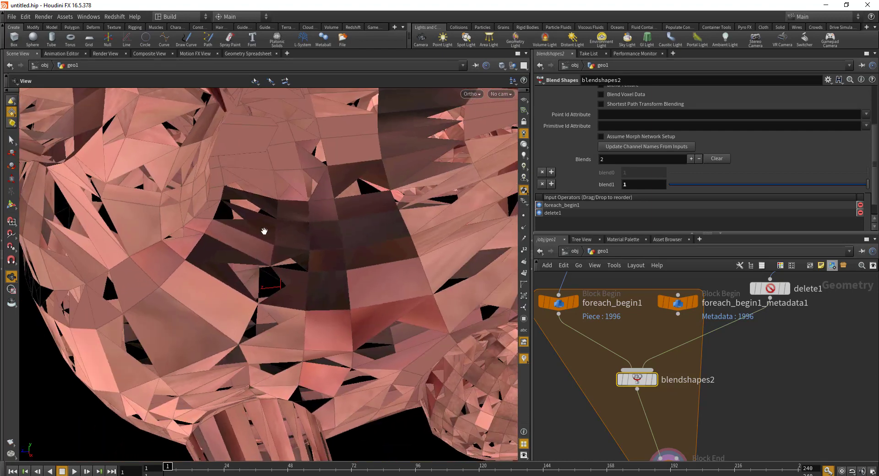
scroll(249, 235, down, 5)
Add a PolyFill node after foreach_end1 and display its output.
middle_drag(740, 398, 732, 270)
key(Tab)
text(poly)
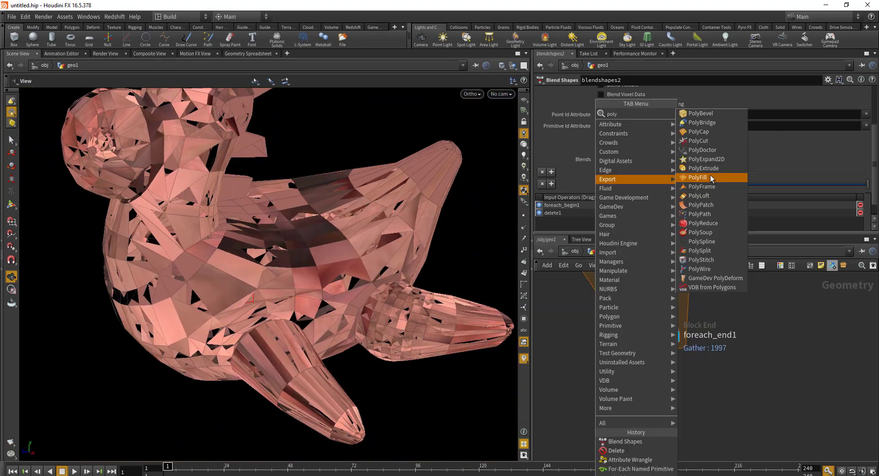
click(697, 177)
click(600, 381)
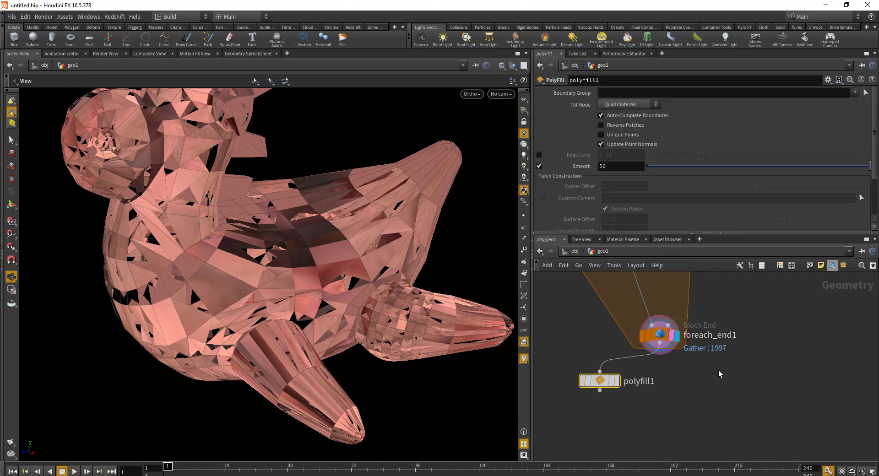
click(613, 385)
drag(372, 229, 412, 238)
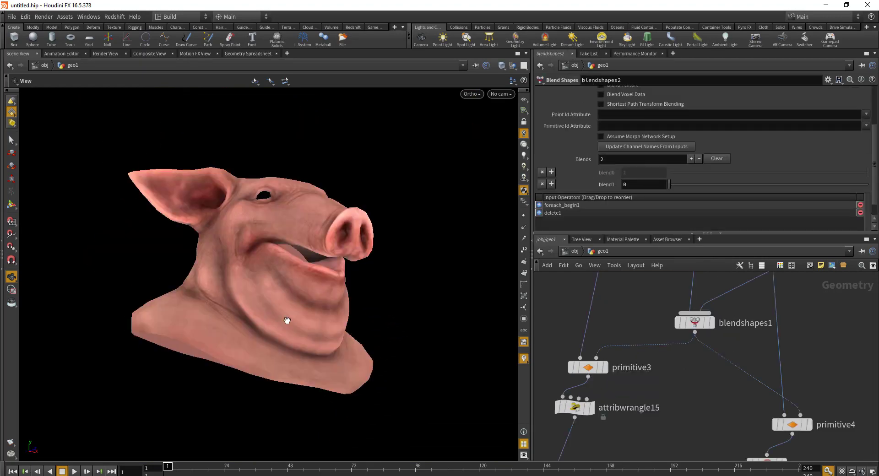
Display blendshapes1 and turn on point display in the view.
drag(282, 327, 265, 310)
mouse_move(677, 374)
middle_down()
mouse_move(678, 340)
mouse_move(667, 365)
middle_up()
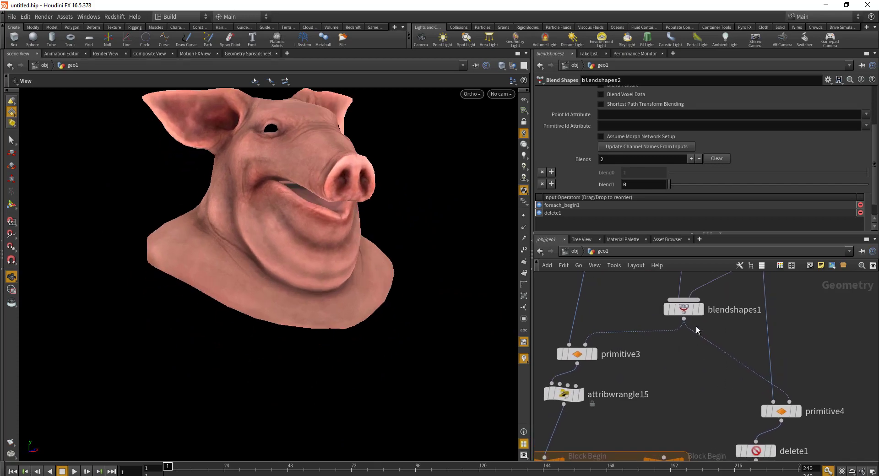
click(696, 311)
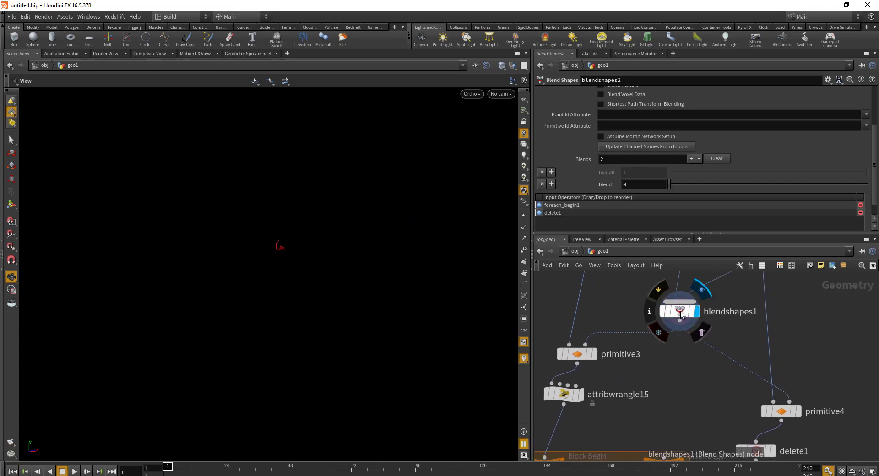
click(525, 216)
drag(391, 256, 338, 233)
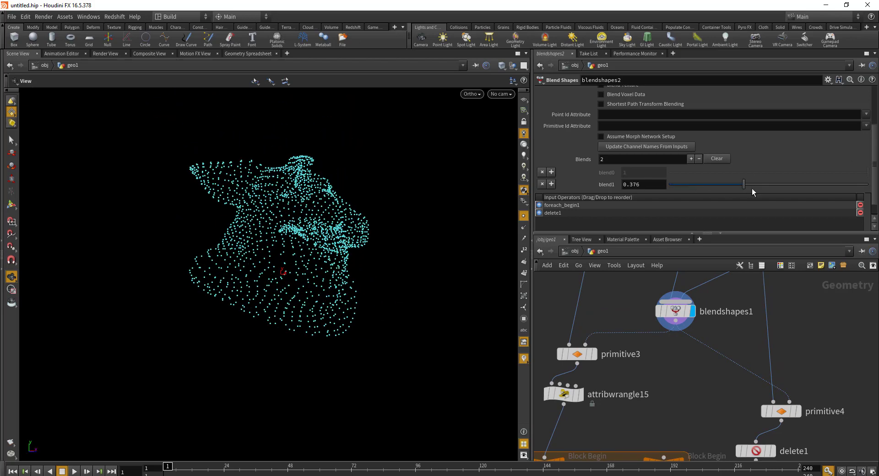
Raise the blend1 weight on blendshapes2 and set blend1 on blendshapes1 to 1.
drag(876, 192, 878, 192)
middle_drag(729, 327, 713, 374)
click(664, 358)
drag(669, 184, 867, 184)
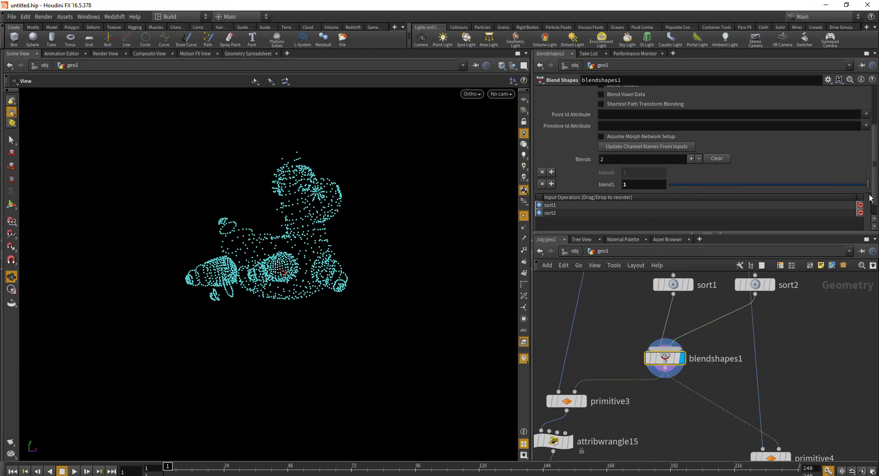
middle_drag(688, 443, 723, 317)
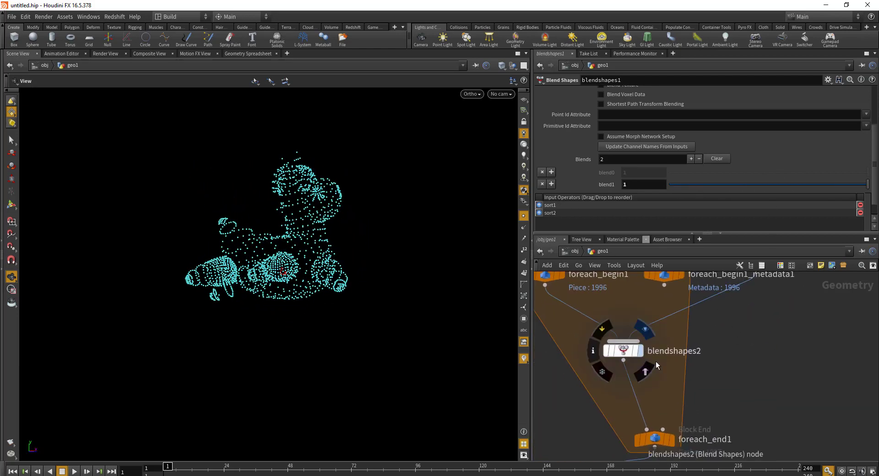
Display the polyfill1 output without point markers and select blendshapes2 to review its settings.
middle_drag(646, 382, 659, 293)
mouse_move(617, 402)
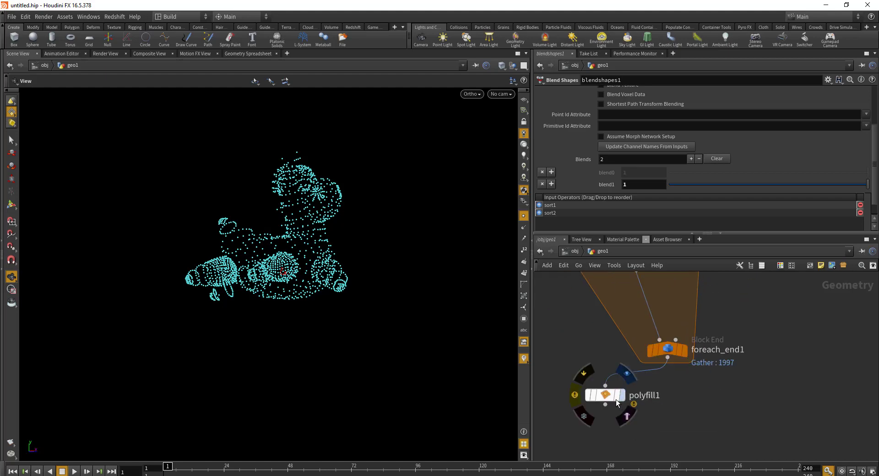
click(601, 398)
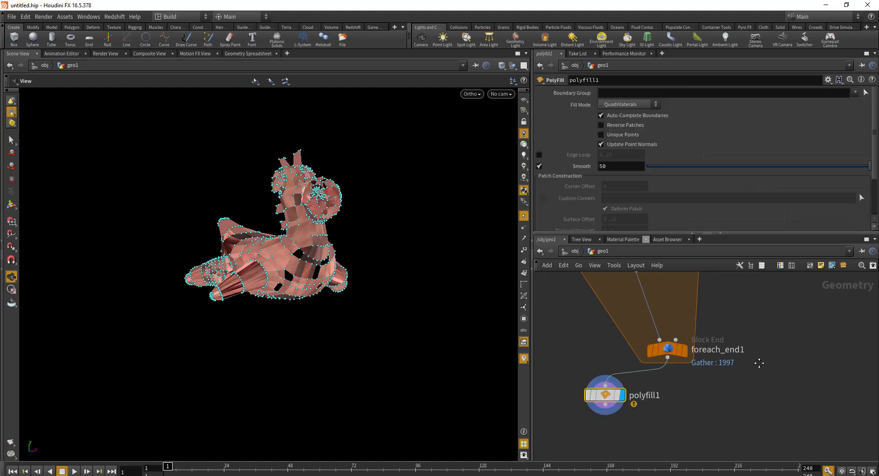
scroll(776, 360, up, 5)
click(636, 370)
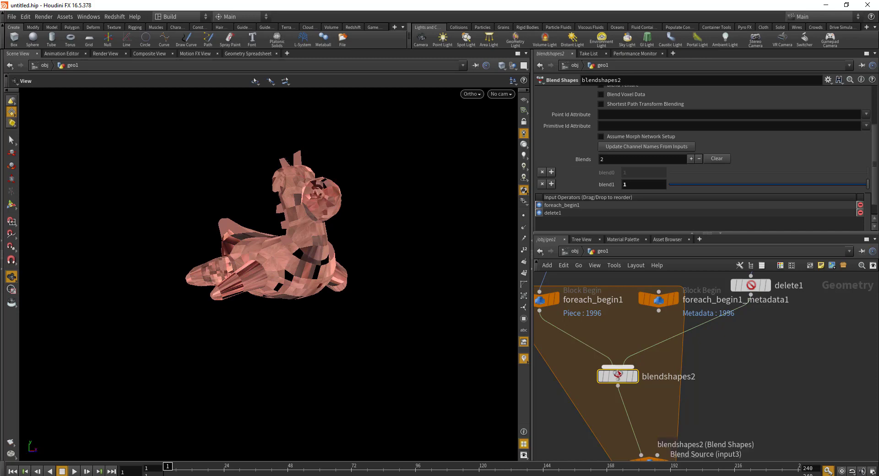
Examine the primitive4 and delete1 nodes and the chain of nodes feeding the for-each loop.
middle_drag(797, 343, 716, 383)
drag(619, 347, 758, 424)
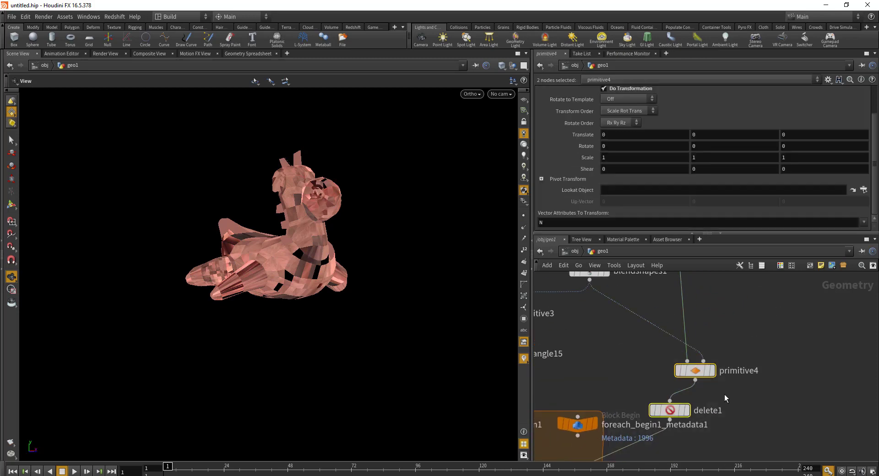
middle_drag(355, 242, 319, 210)
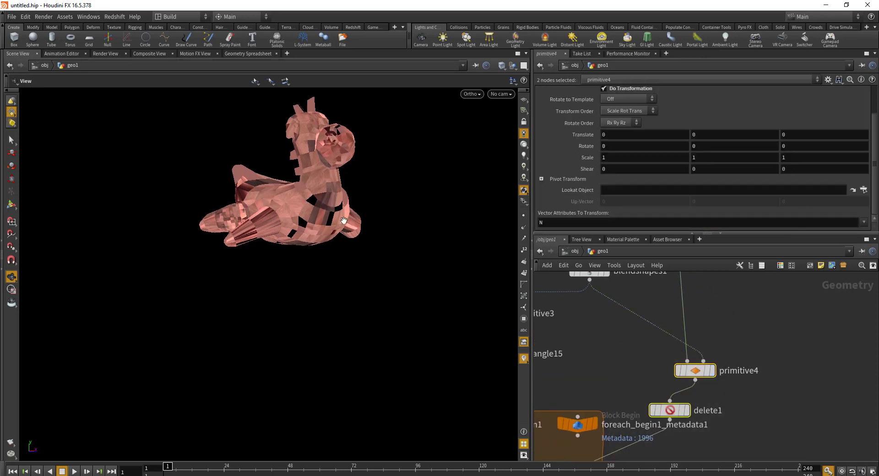
middle_drag(760, 338, 691, 375)
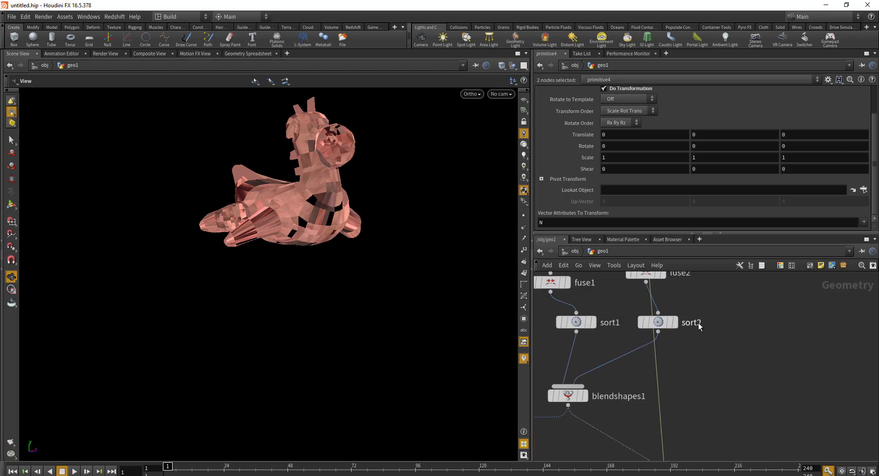
middle_drag(698, 318, 726, 351)
scroll(726, 351, down, 5)
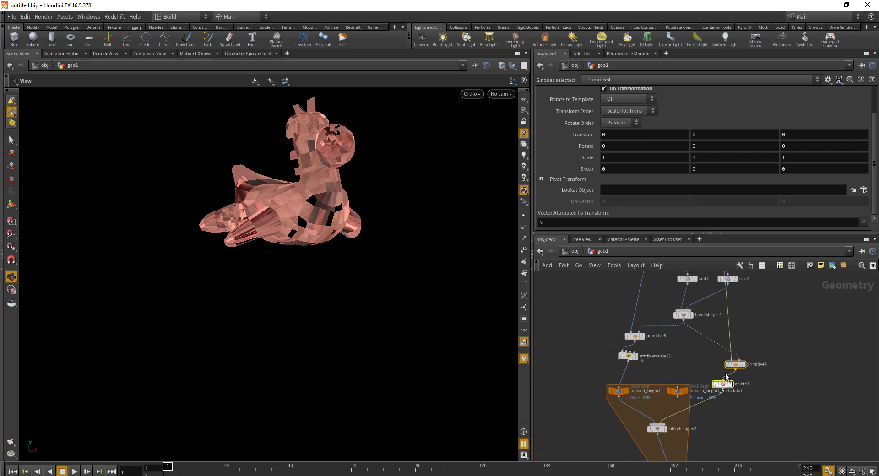
scroll(759, 354, up, 4)
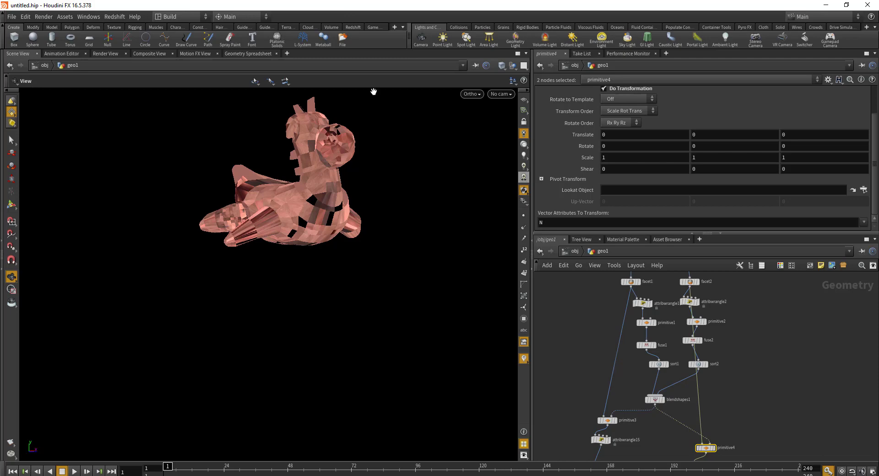
Open the recent project file disintegration reintegration.hip.
click(12, 17)
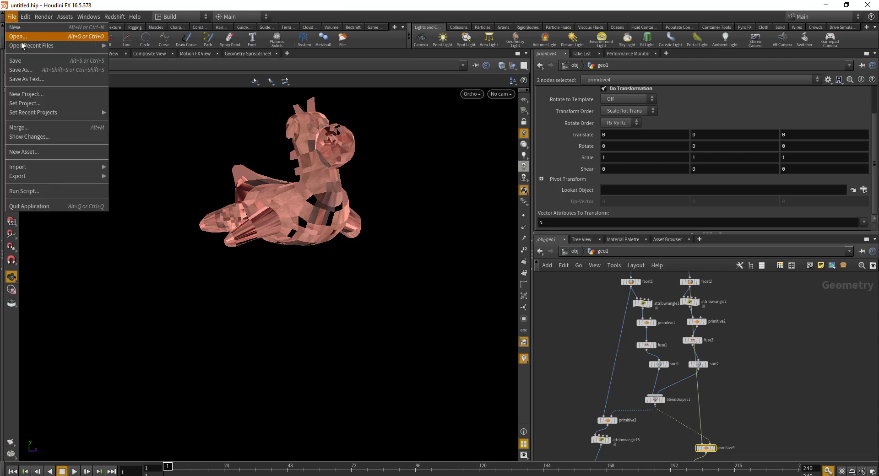
mouse_move(45, 46)
click(239, 48)
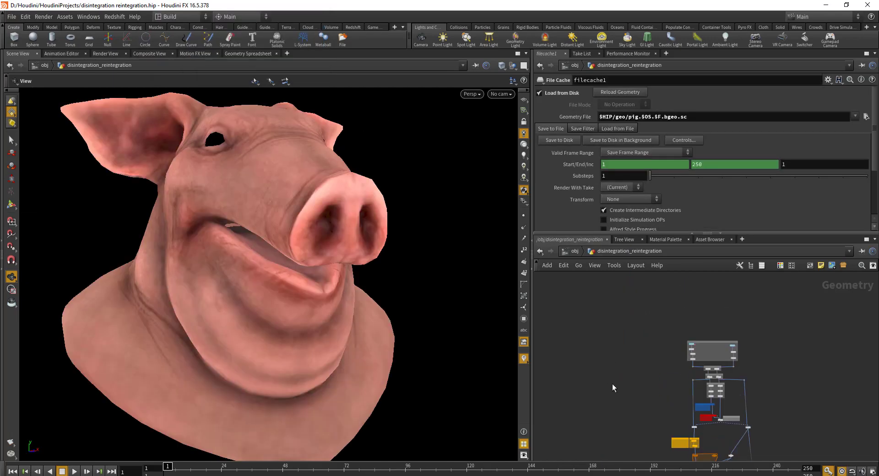
Examine the network box holding the pig head and rubber toy inputs with their PolyReduce and Facet nodes.
middle_drag(611, 384, 746, 350)
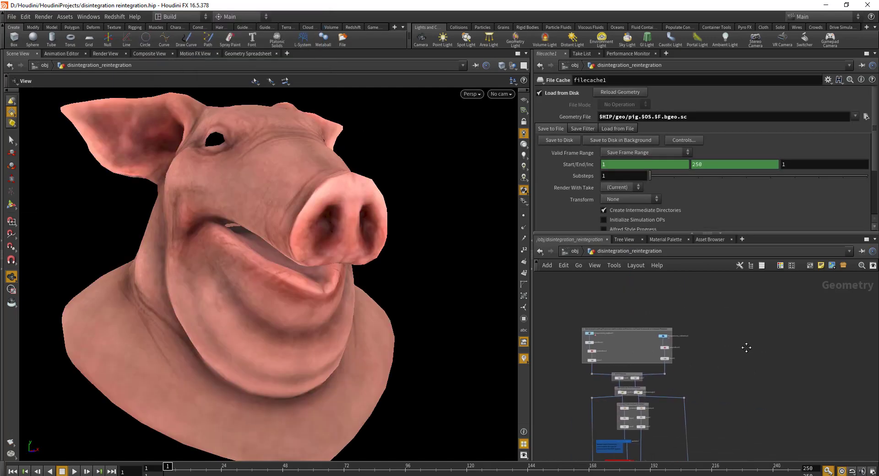
scroll(746, 349, up, 5)
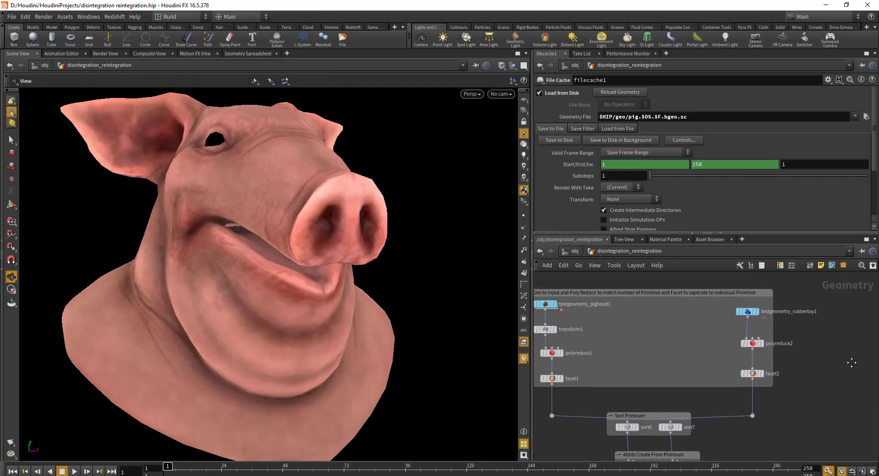
middle_drag(849, 361, 873, 372)
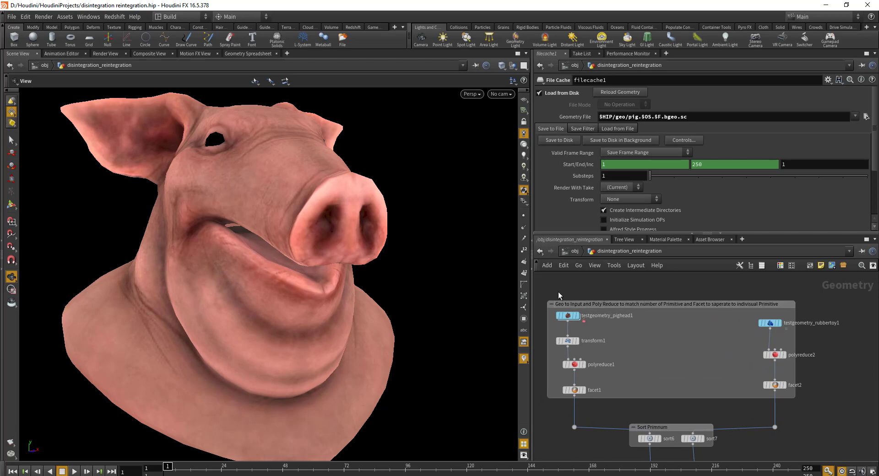
drag(542, 329, 799, 415)
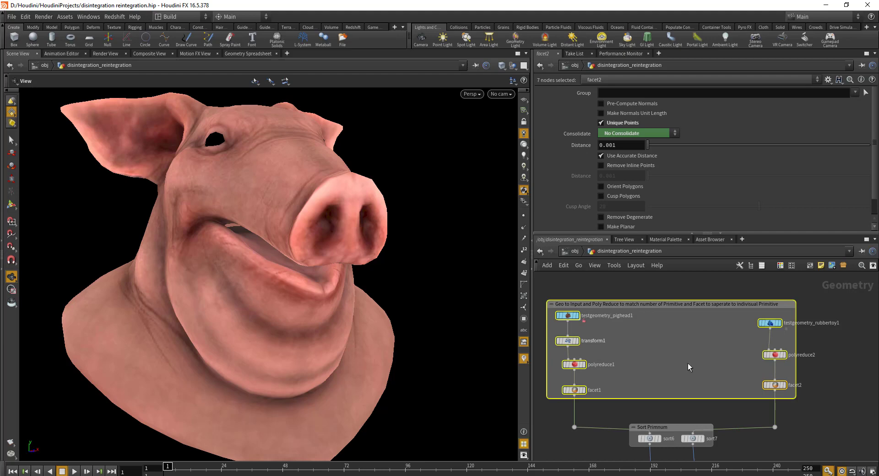
scroll(784, 358, down, 3)
scroll(733, 366, up, 4)
Display sort6 from the Sort Primnum box and show primitive numbers to inspect the ordering on the pig head.
click(705, 380)
scroll(668, 387, down, 1)
scroll(633, 375, up, 1)
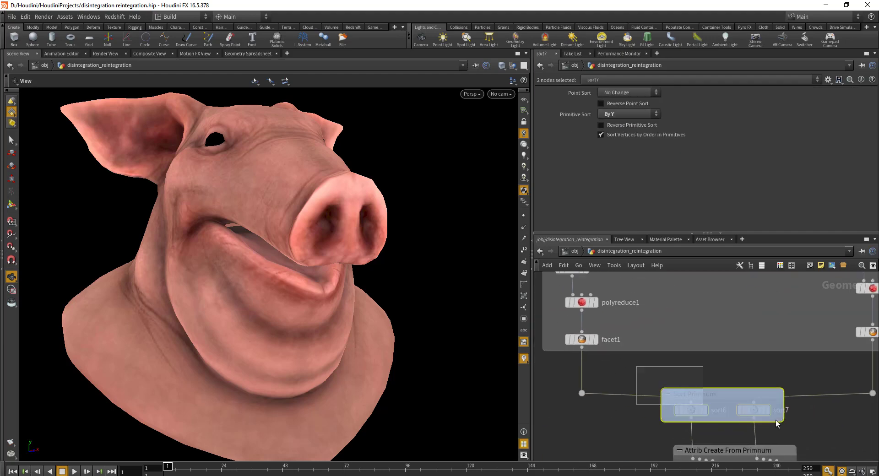
scroll(705, 366, up, 3)
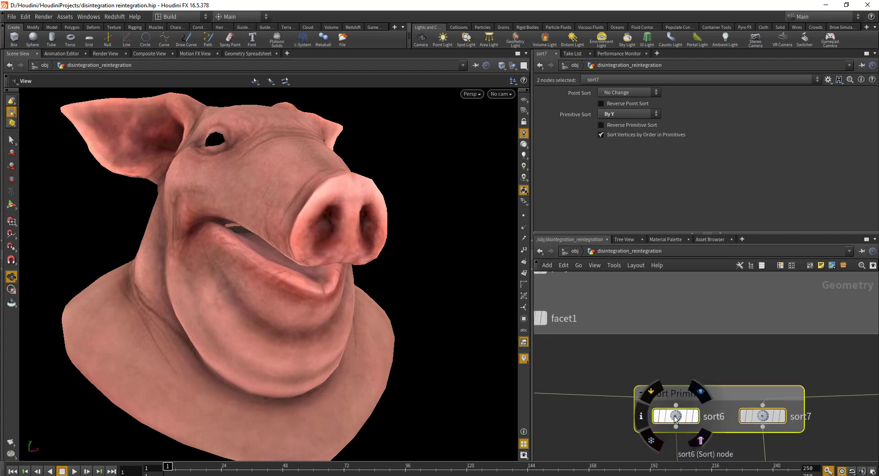
click(676, 416)
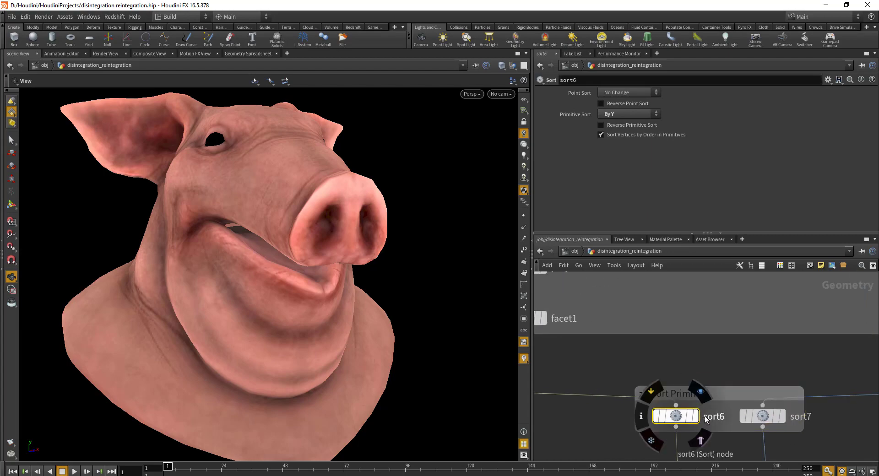
click(523, 273)
scroll(337, 288, up, 6)
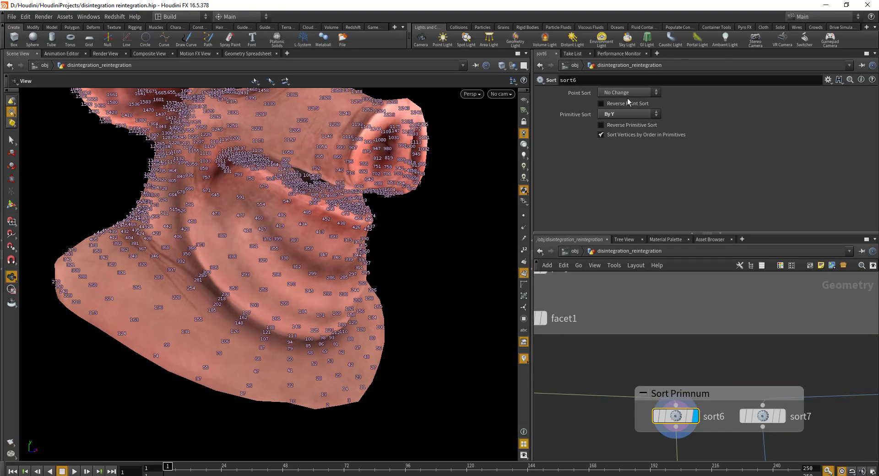
Display attribwrangle1 in the Attrib Create From Primnum box and read its VEX expression.
middle_drag(686, 363, 654, 220)
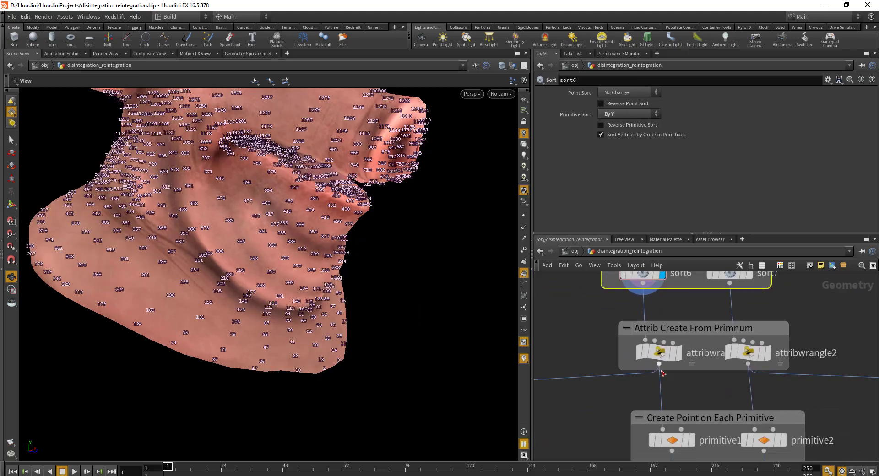
click(659, 353)
drag(603, 152, 433, 141)
click(618, 160)
Display primitive1 and replace the primitive numbers with point markers in the view.
middle_drag(709, 447, 701, 356)
click(665, 348)
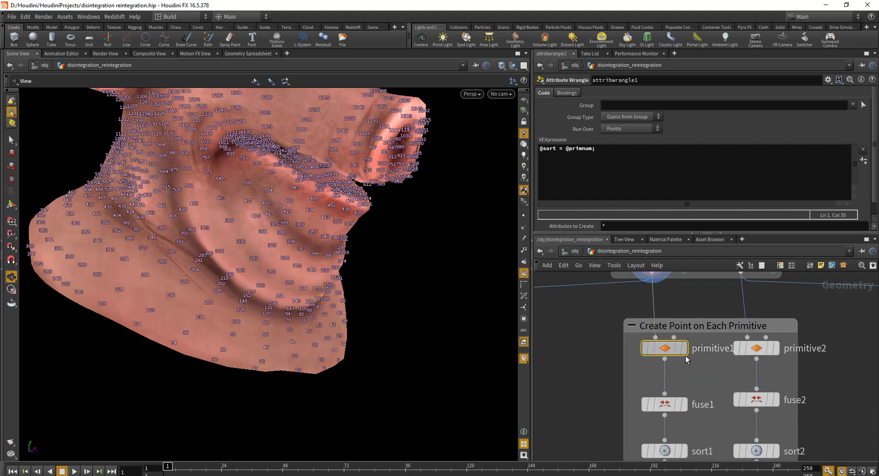
click(683, 348)
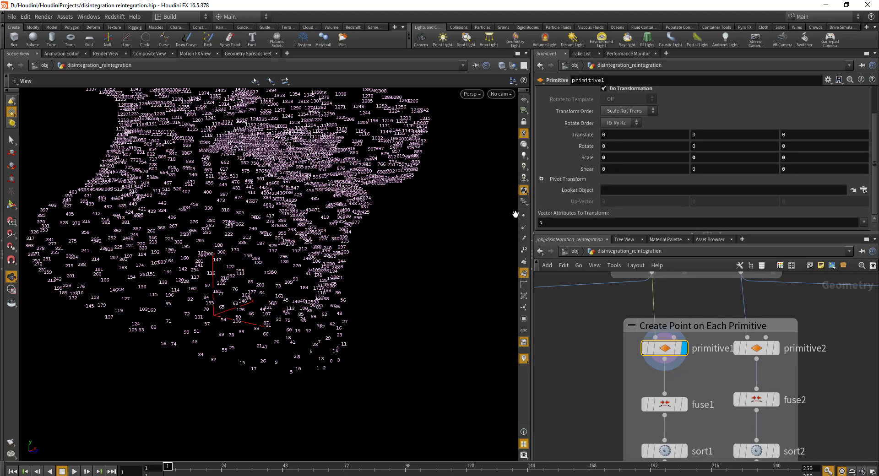
click(523, 273)
Display fuse1 and sort1 in turn and review their parameters.
middle_drag(708, 394, 658, 305)
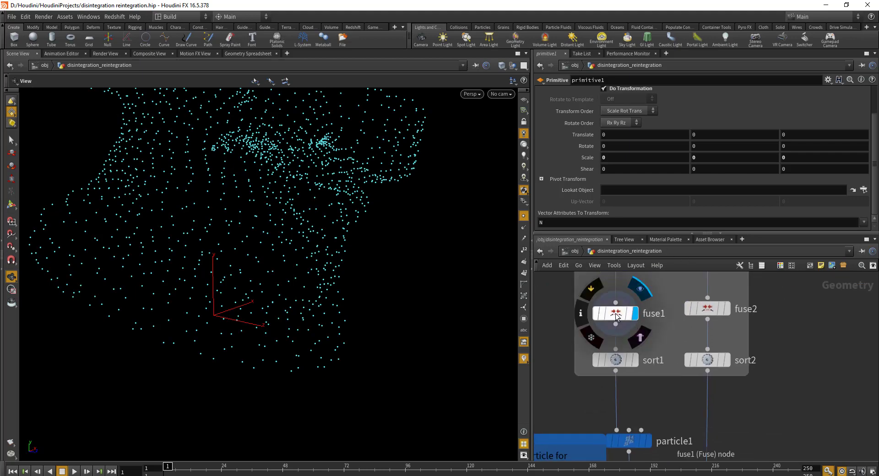
click(636, 315)
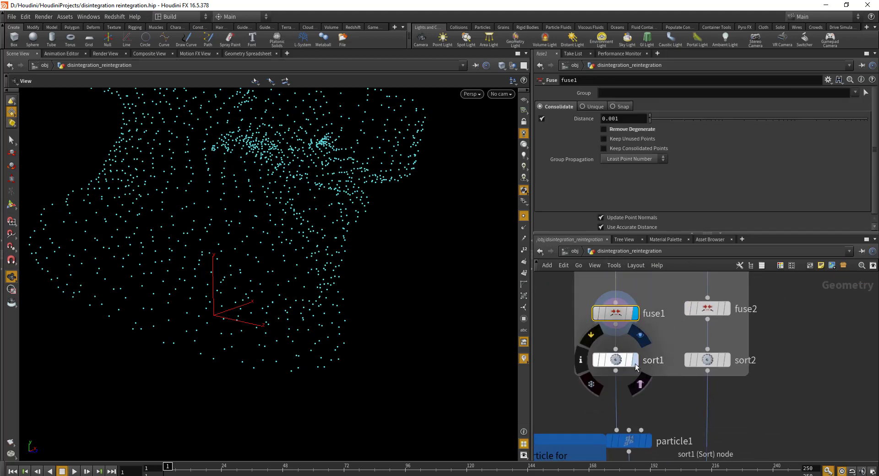
click(634, 359)
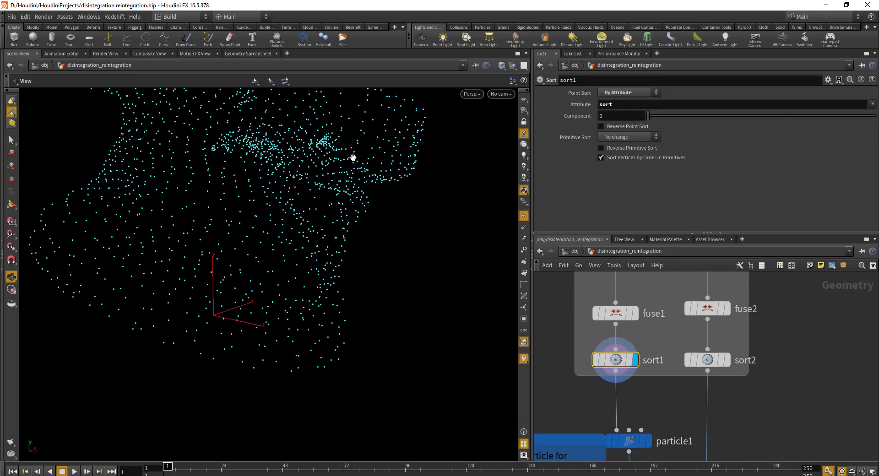
Display particle1 and scrub the timeline to frame 155 to watch the particles move.
middle_drag(652, 416, 691, 282)
click(687, 341)
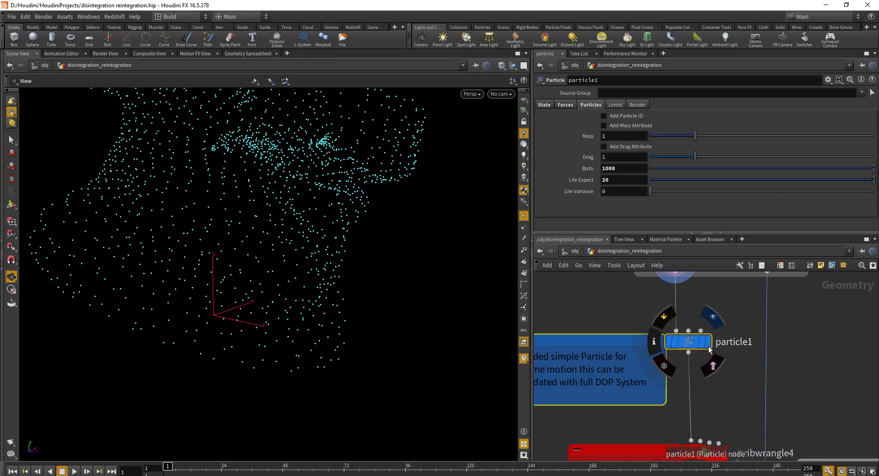
click(707, 341)
drag(168, 466, 298, 466)
drag(244, 335, 272, 438)
drag(255, 467, 551, 438)
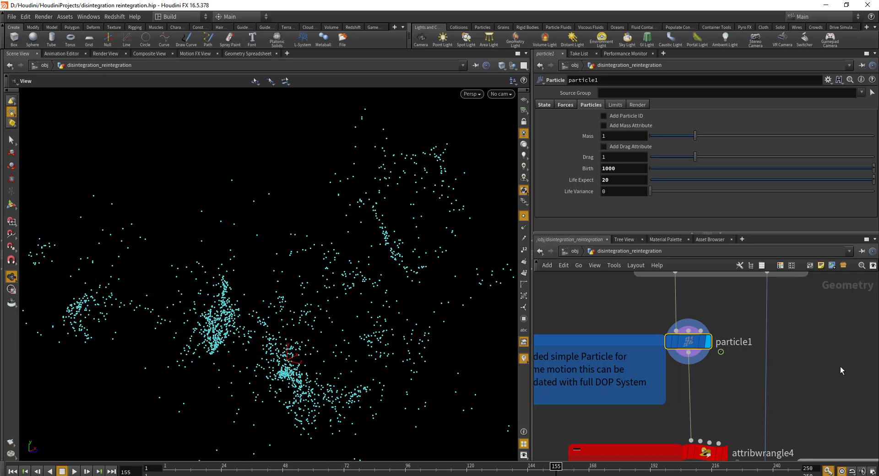
Select attribwrangle4 and examine its age expression, highlighting the output range of the fit function.
middle_drag(710, 394, 697, 371)
scroll(686, 394, up, 3)
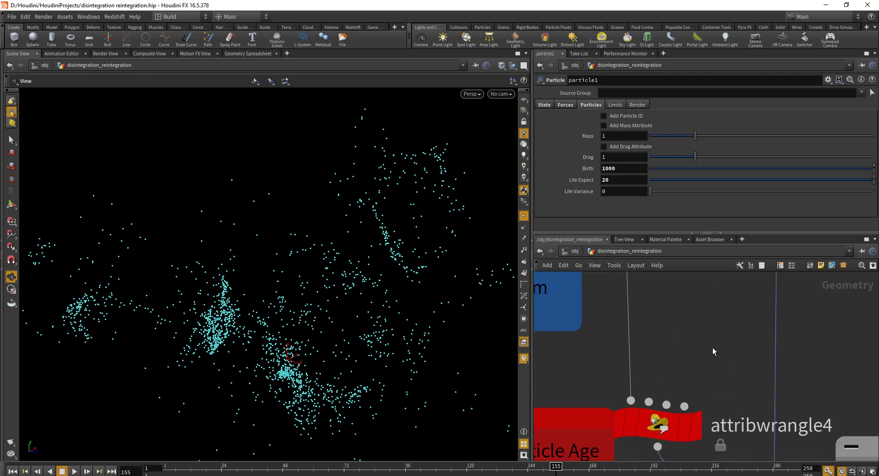
click(676, 402)
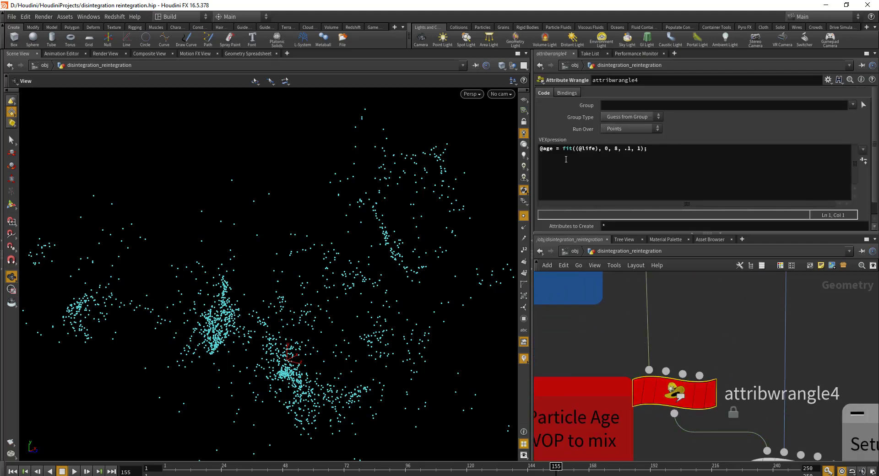
click(669, 152)
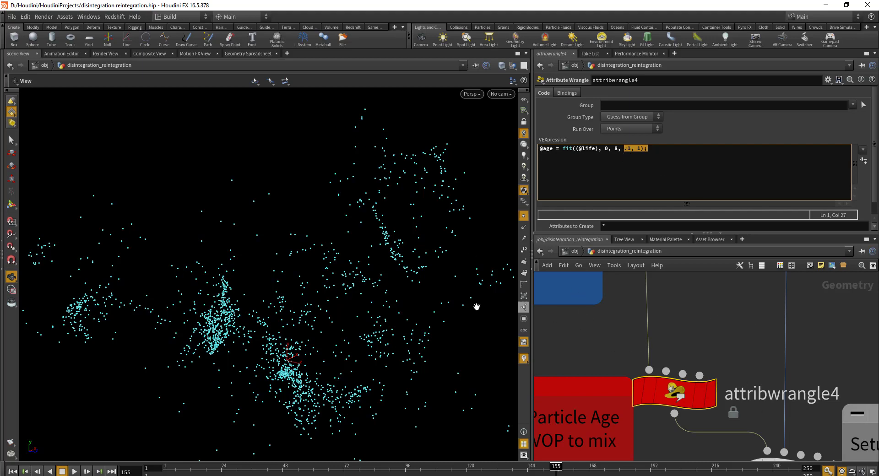
Select attribwrangle6 and examine its VEX code that blends the two point positions by age.
middle_drag(751, 333, 695, 307)
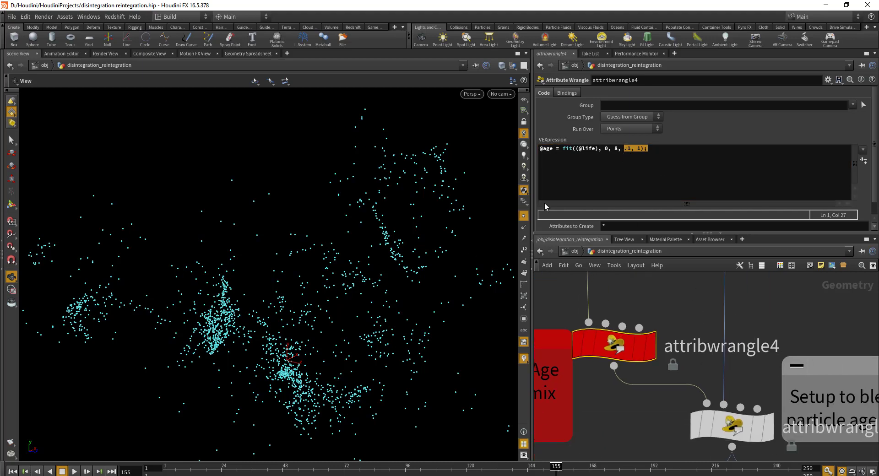
middle_drag(707, 448, 698, 398)
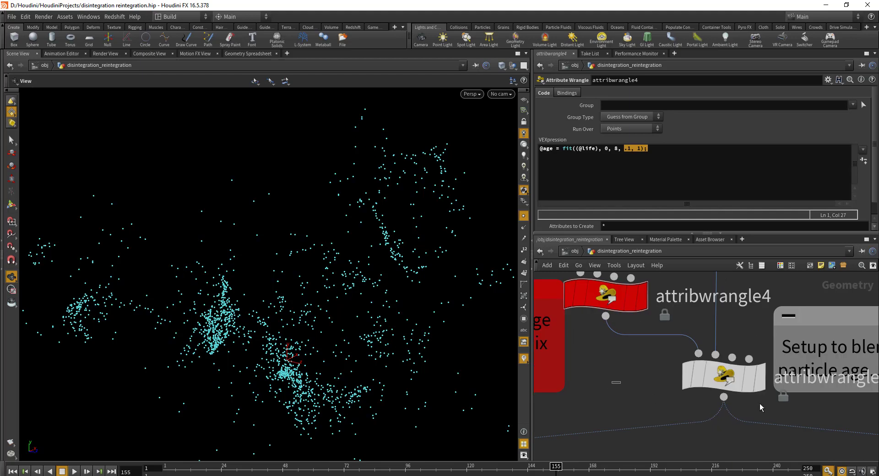
click(701, 388)
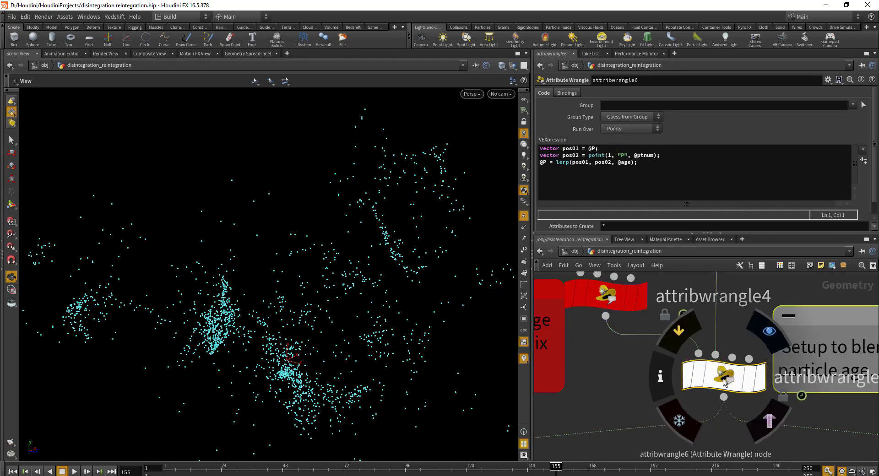
click(660, 166)
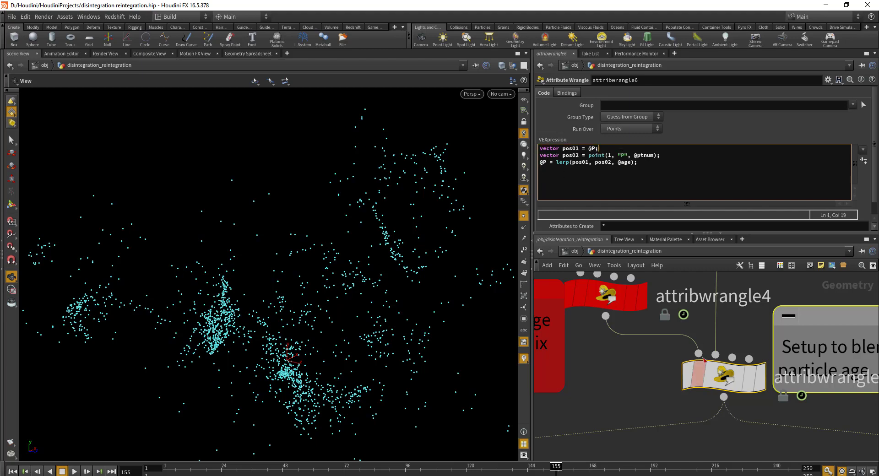
Select attribwrangle4 and scrub the animation from the first frame to frame 174.
middle_drag(685, 316, 695, 342)
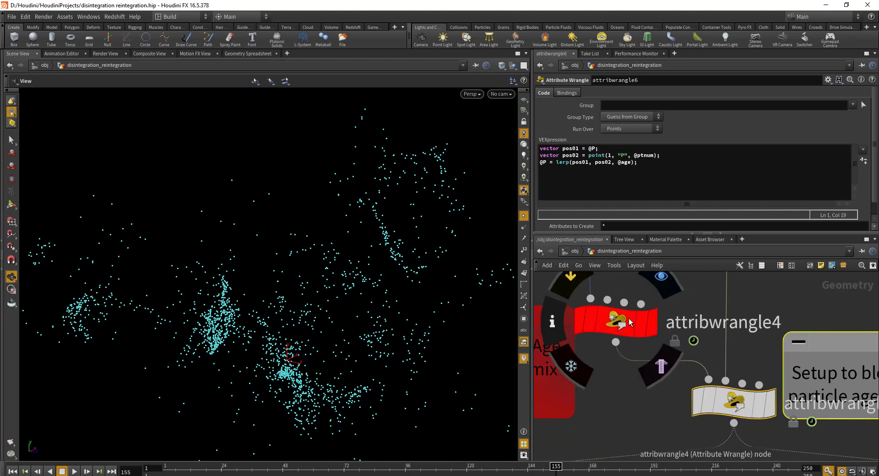
click(617, 327)
key(ctrl+Up)
drag(168, 466, 605, 467)
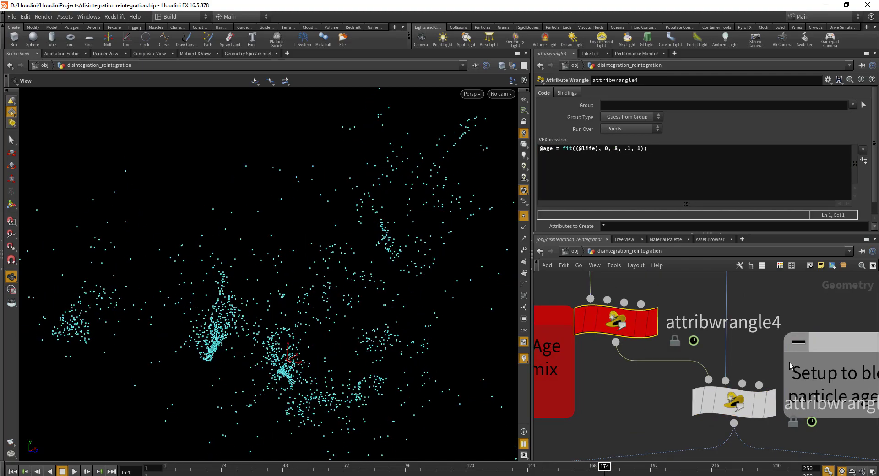
Select attribwrangle6, display the sorted target points of sort2, and examine the position-blending VEX code.
click(733, 403)
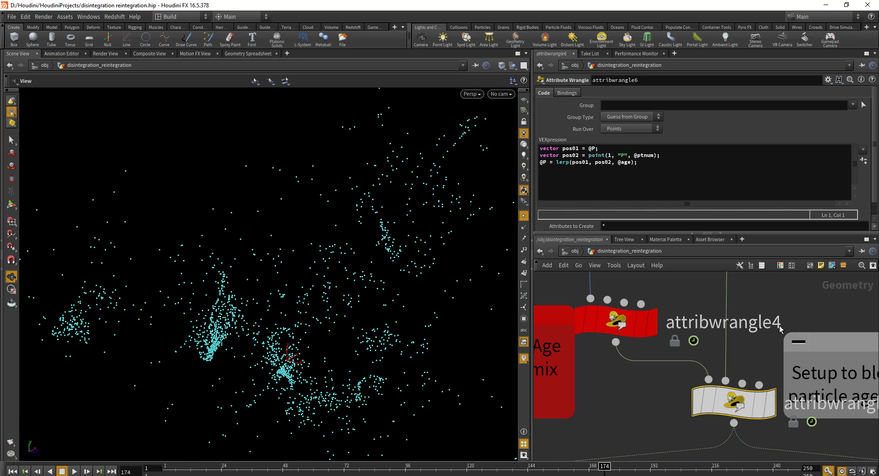
scroll(755, 325, up, 10)
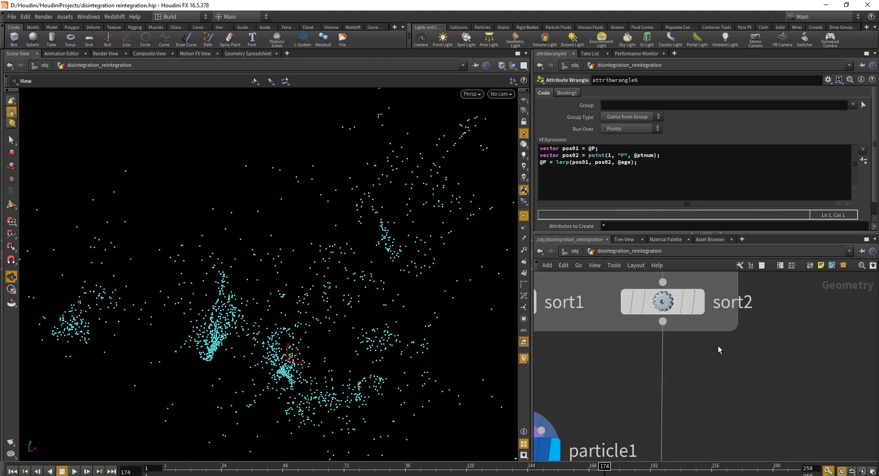
click(689, 385)
scroll(742, 304, down, 10)
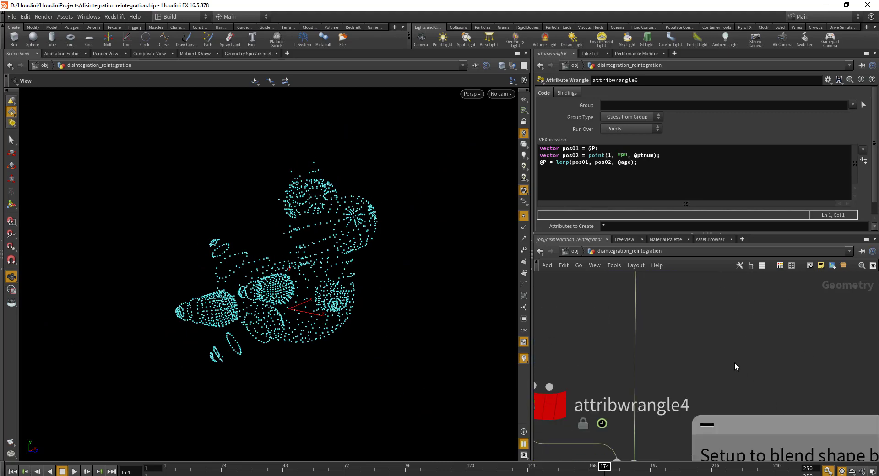
click(673, 165)
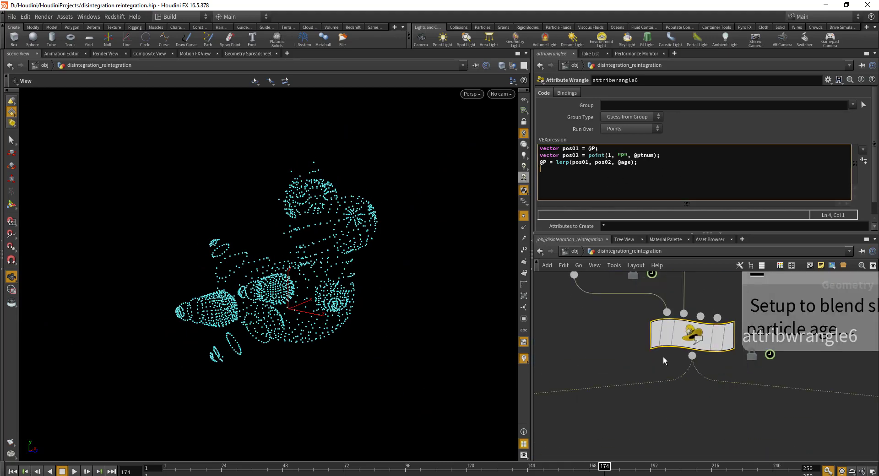
click(697, 327)
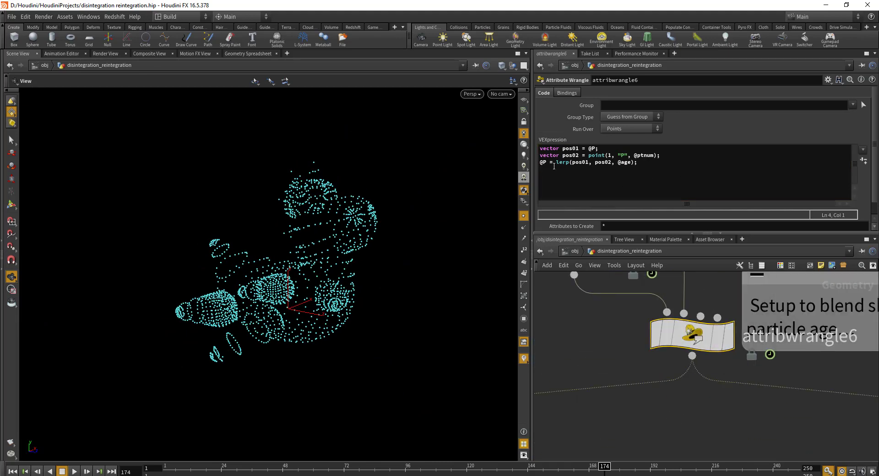
Display attribwrangle6 and scrub the animation from the first frame to watch the points blend, stopping at frame 83.
click(728, 340)
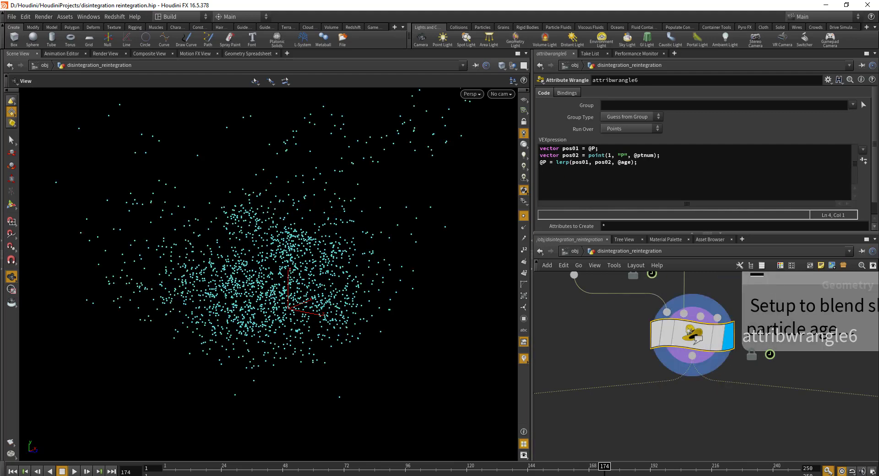
key(ctrl+Left)
drag(169, 466, 796, 472)
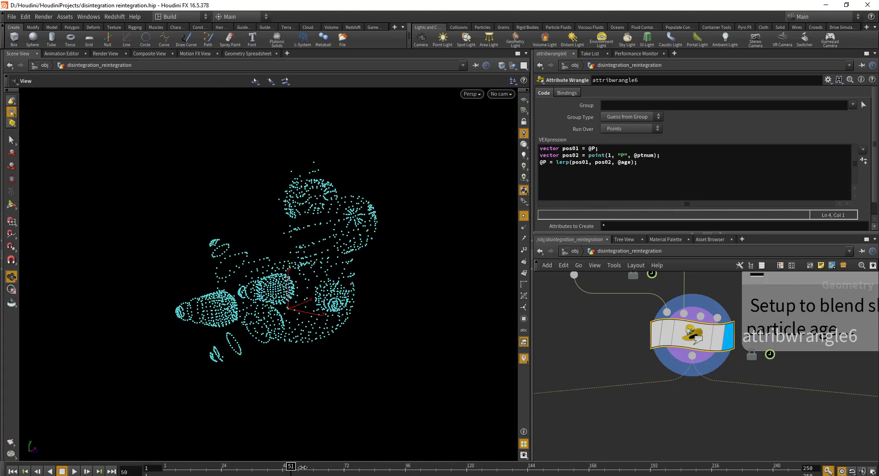
drag(677, 165, 493, 138)
click(590, 382)
click(648, 176)
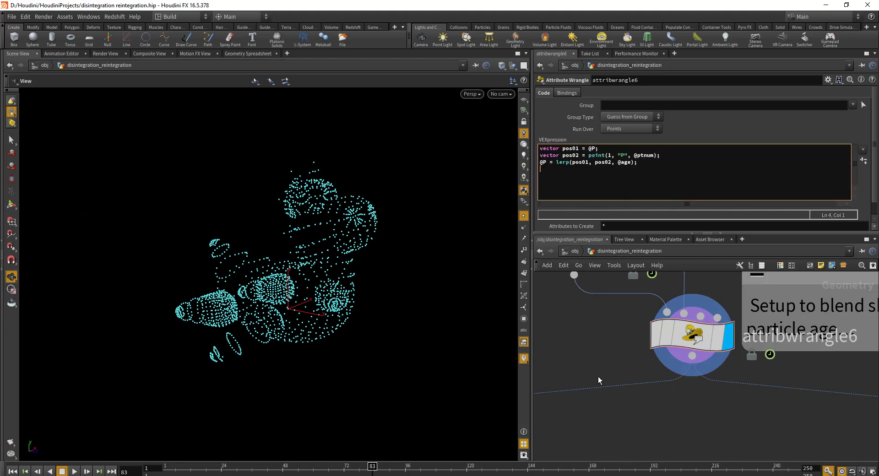
Add an Attribute VOP below attribwrangle6, feed it from attribwrangle4 and sort2, and enter its inner network.
scroll(614, 391, down, 2)
scroll(619, 379, up, 2)
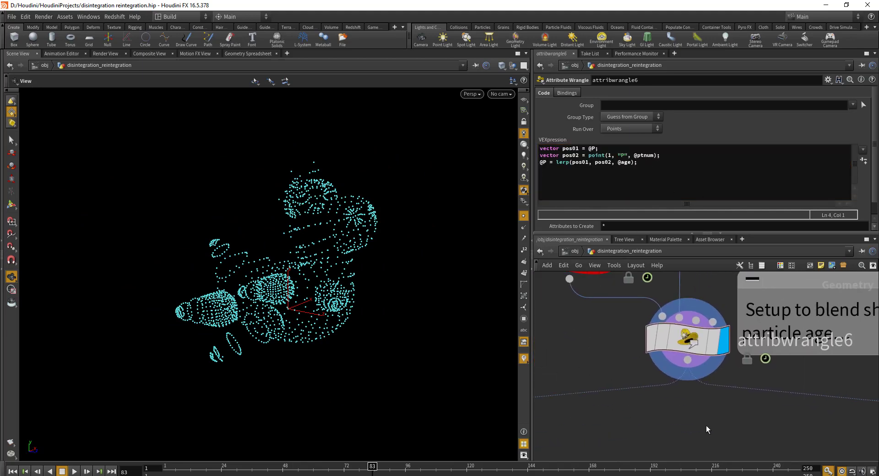
scroll(707, 424, down, 2)
scroll(641, 379, up, 2)
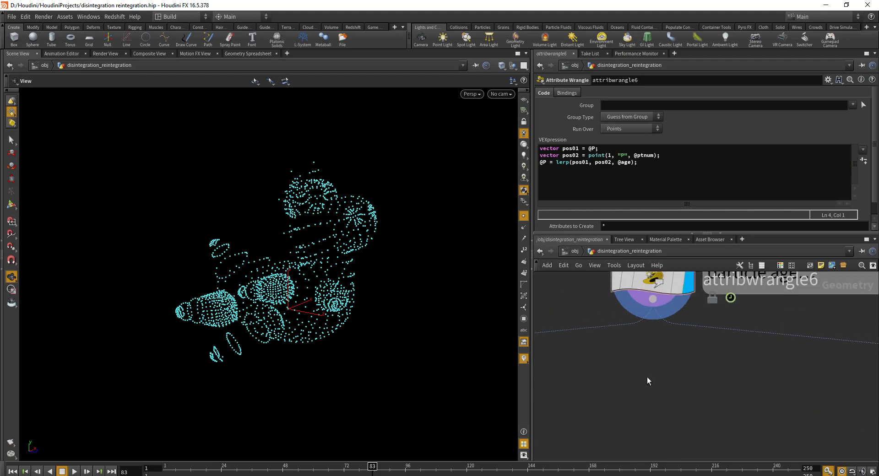
key(Tab)
text(vop)
key(Down)
key(Return)
click(712, 423)
scroll(695, 350, down, 2)
middle_drag(695, 350, 735, 280)
scroll(669, 406, up, 4)
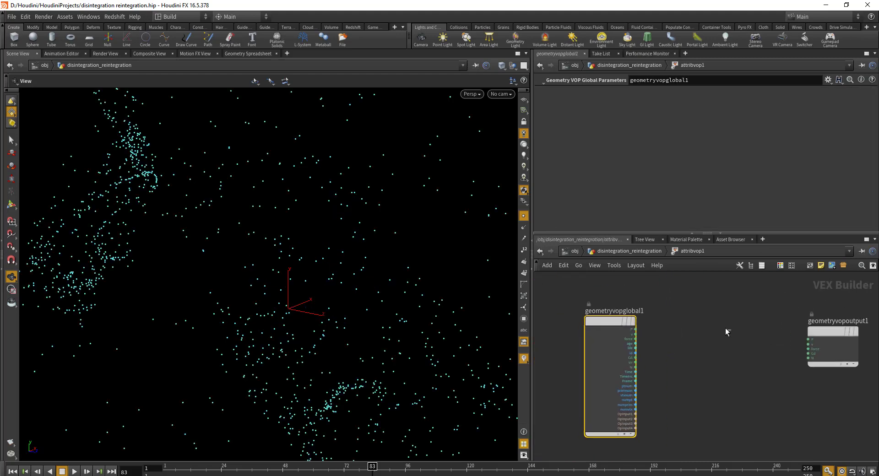
Add a Mix node and connect the global P output to its input1.
key(Tab)
text(m)
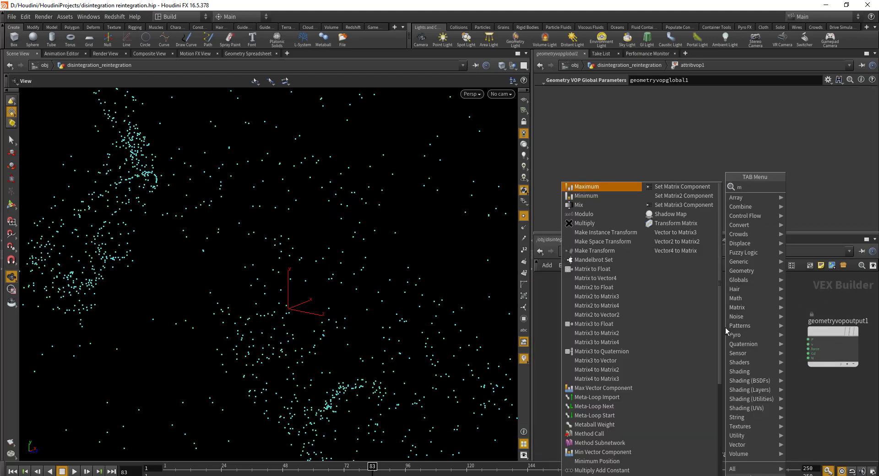
text(ix)
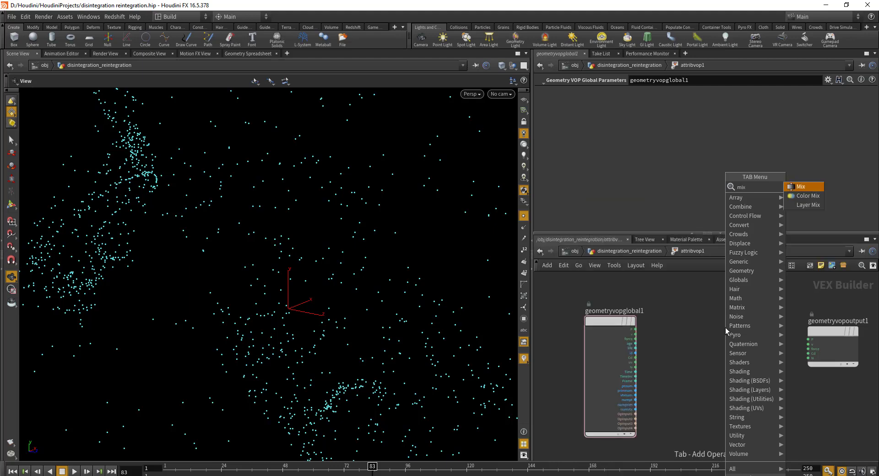
key(Return)
click(732, 338)
scroll(664, 320, up, 5)
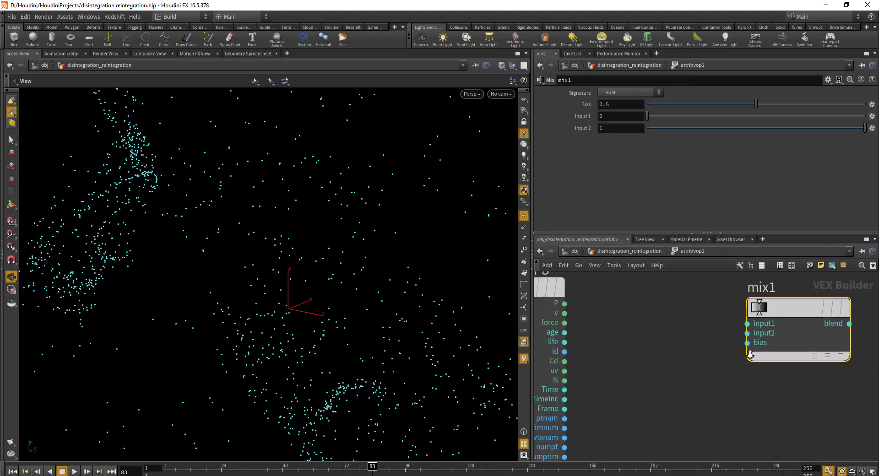
drag(596, 332, 803, 344)
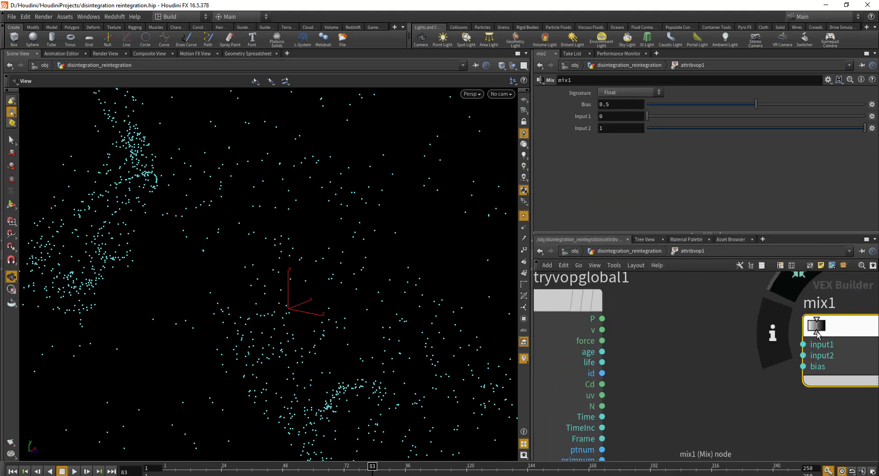
scroll(675, 363, down, 3)
scroll(674, 362, down, 3)
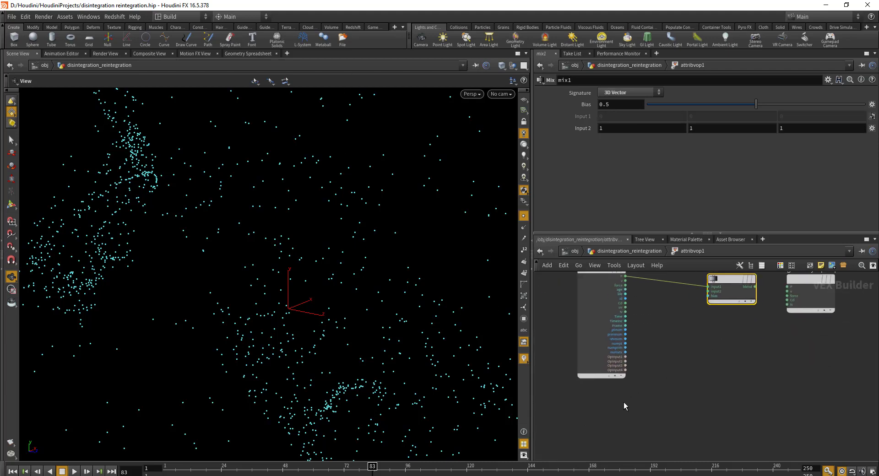
Add an Import Point Attribute node below the globals and set its input to Second Input.
key(Tab)
mouse_move(649, 391)
text(im)
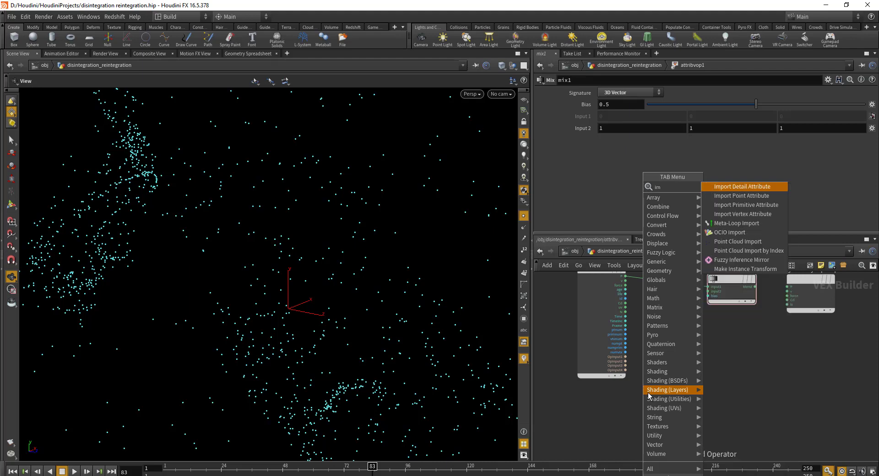
text(porta)
key(Down)
key(Return)
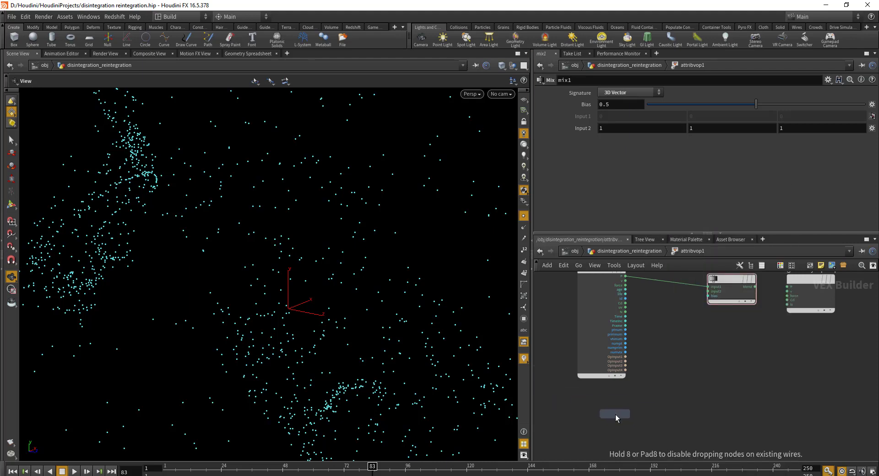
click(614, 414)
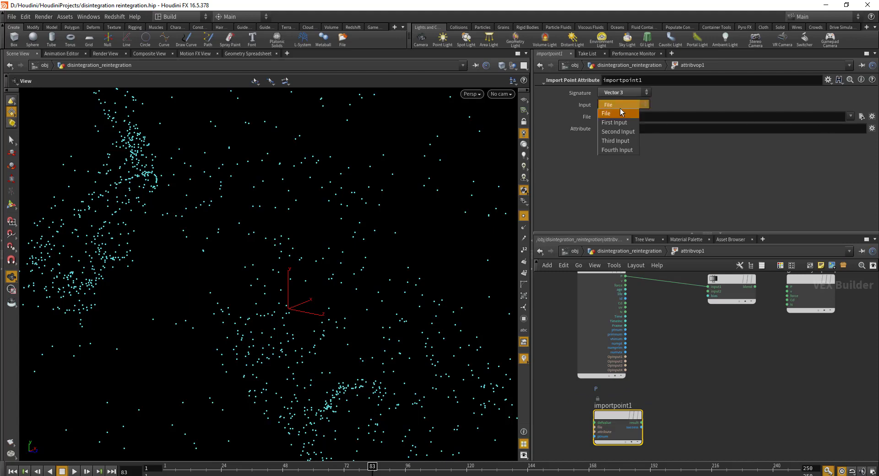
click(618, 132)
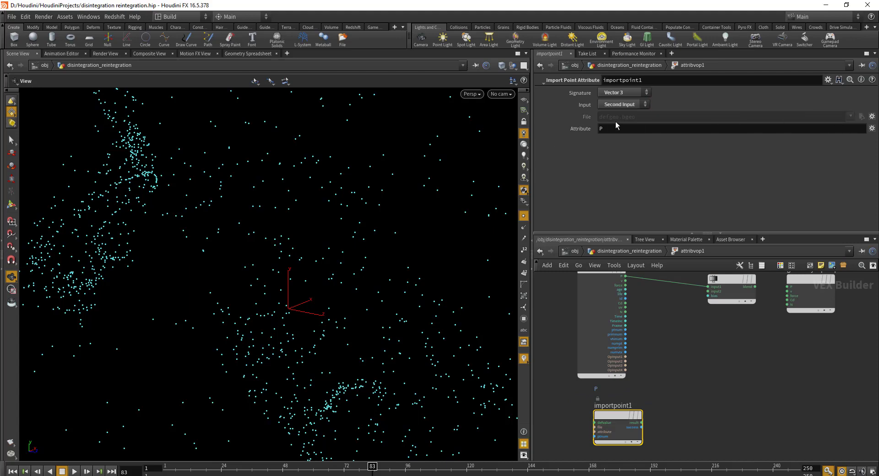
Connect the imported point position to mix1's input2, age to its bias, and its blend result to the output node.
scroll(639, 416, up, 2)
click(643, 428)
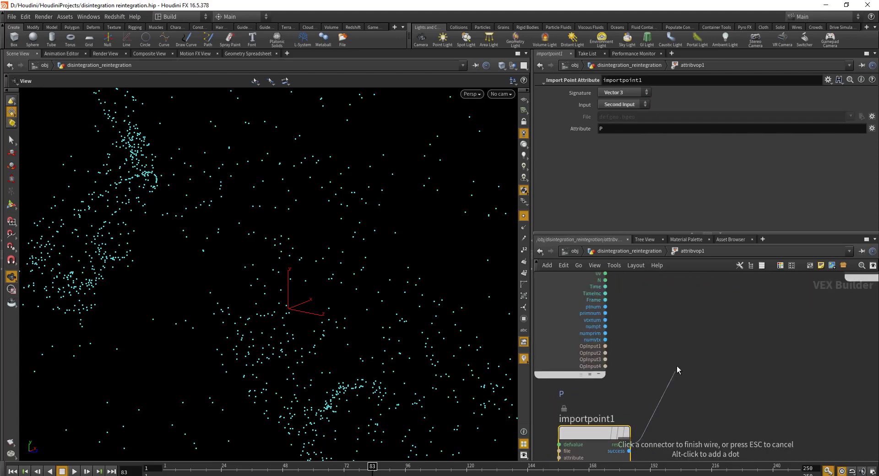
scroll(644, 468, up, 3)
drag(645, 469, 652, 359)
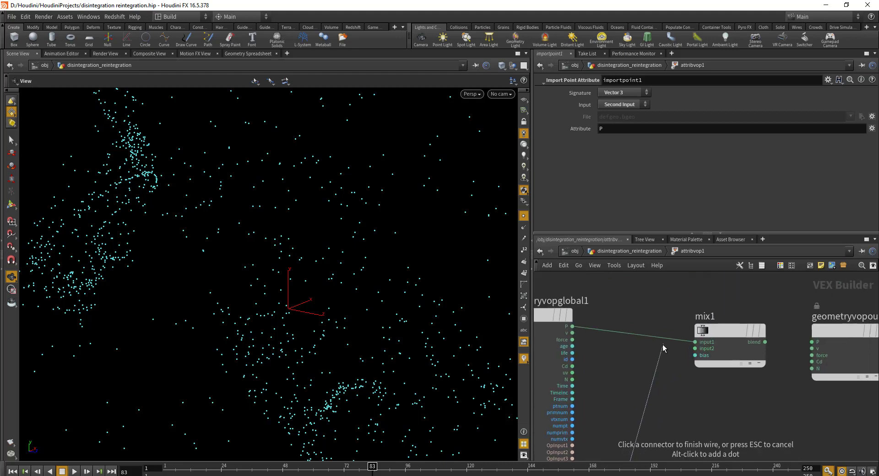
click(695, 349)
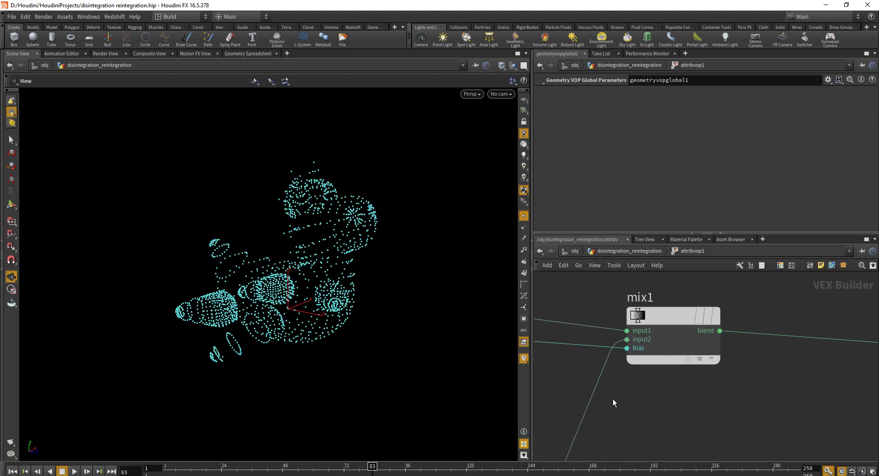
middle_drag(702, 334, 646, 298)
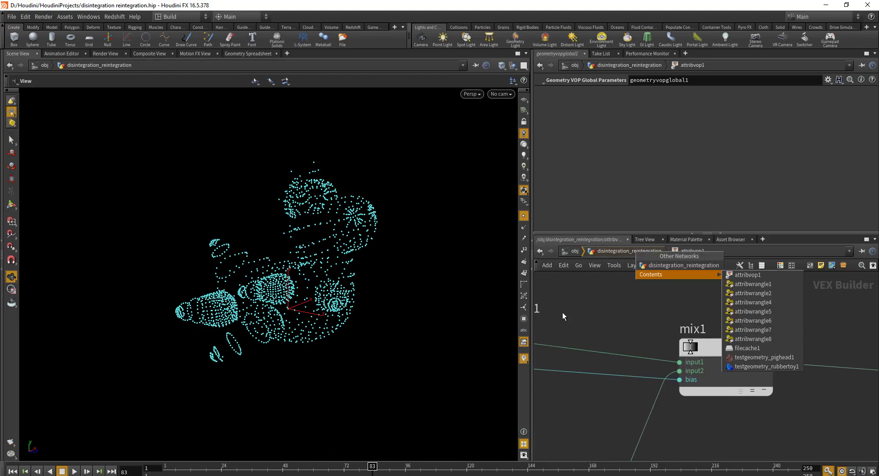
Return to the disintegration_reintegration network and scrub the attribvop1 result to frame 221.
click(619, 251)
drag(196, 466, 724, 455)
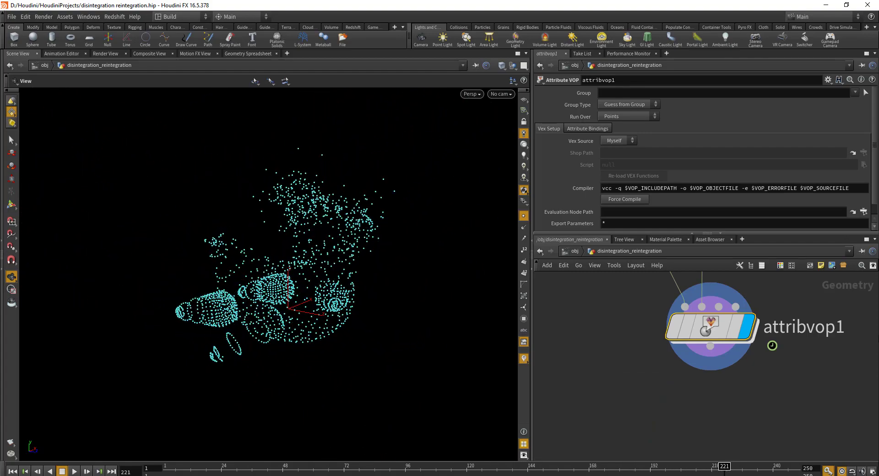
Select attribwrangle6 for comparison, display sort2, and delete the demonstration attribvop1 node.
middle_drag(835, 294, 806, 458)
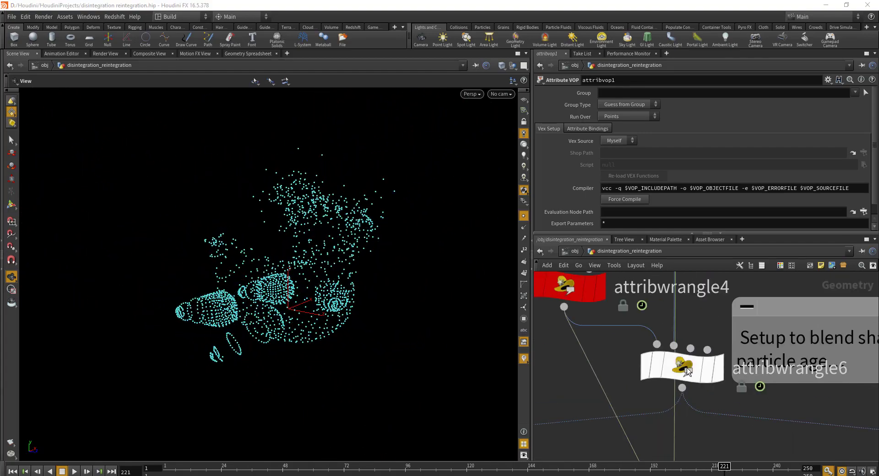
click(687, 371)
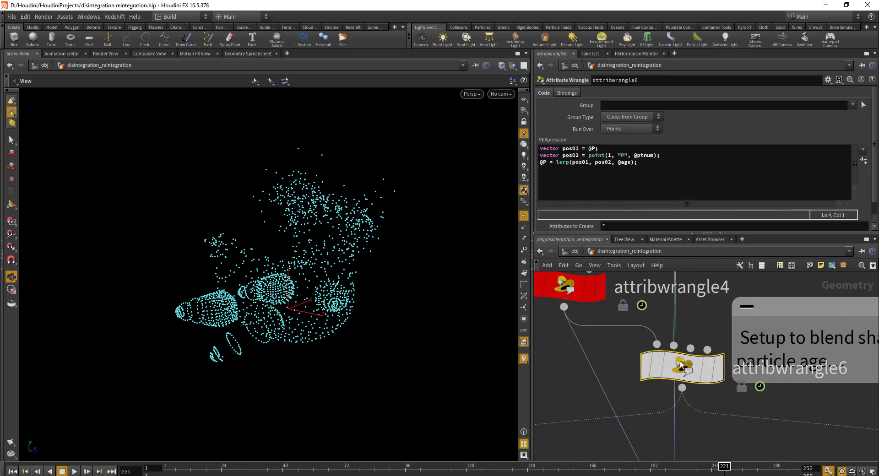
middle_drag(737, 386, 737, 356)
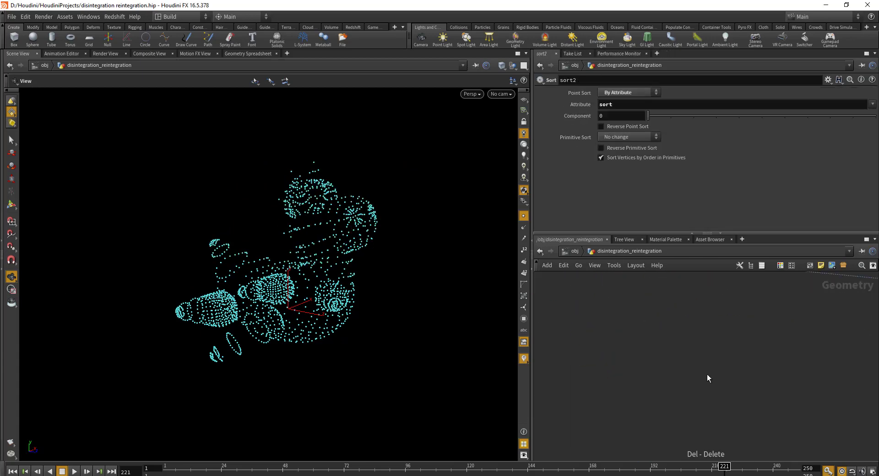
Display primitive3, scrub from the first frame to frame 49, and hide the point markers in the viewport.
scroll(695, 426, down, 5)
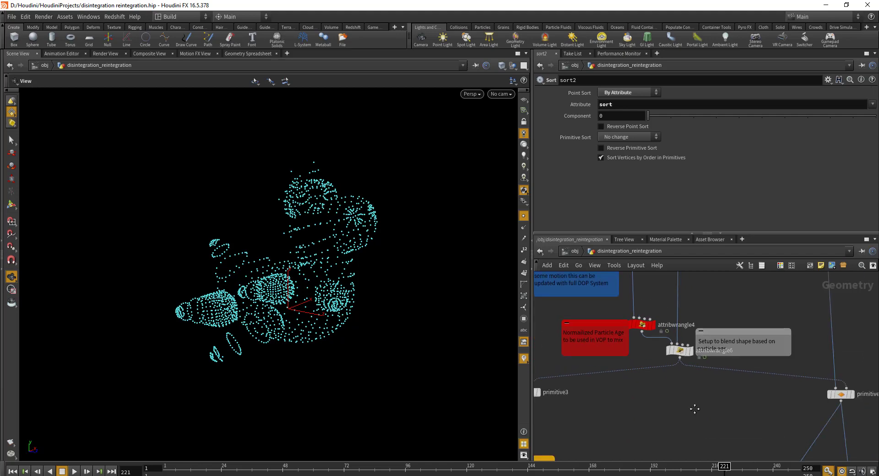
scroll(690, 422, up, 1)
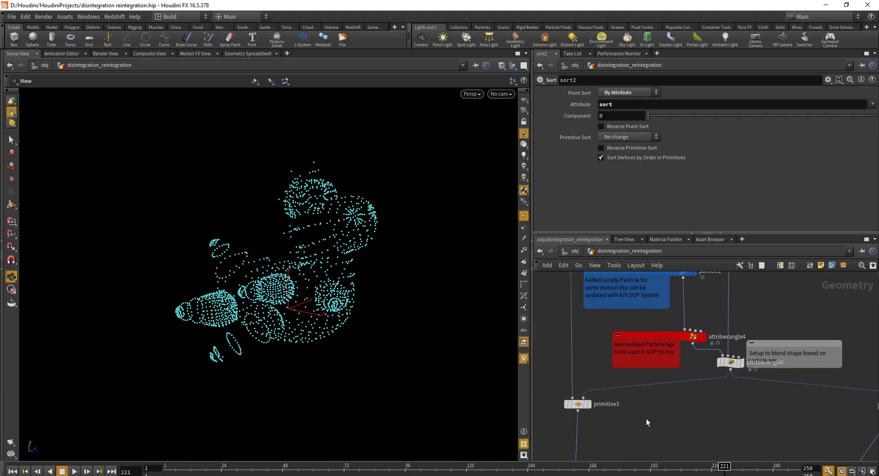
middle_drag(648, 419, 703, 374)
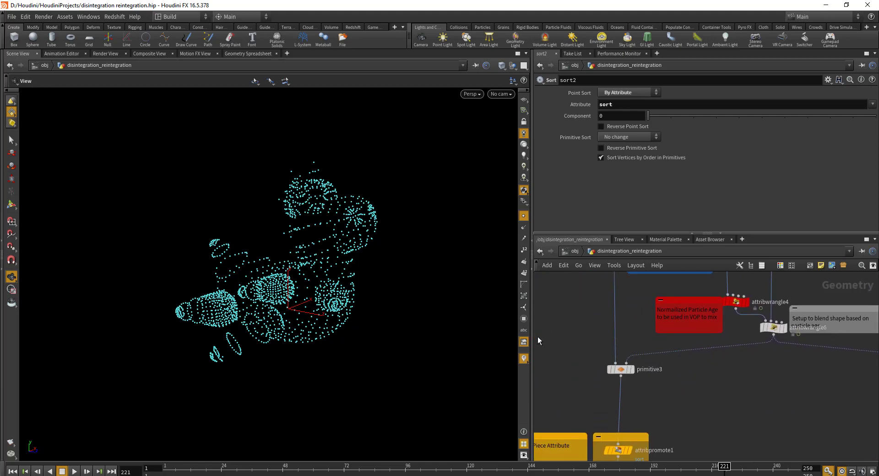
scroll(613, 366, up, 4)
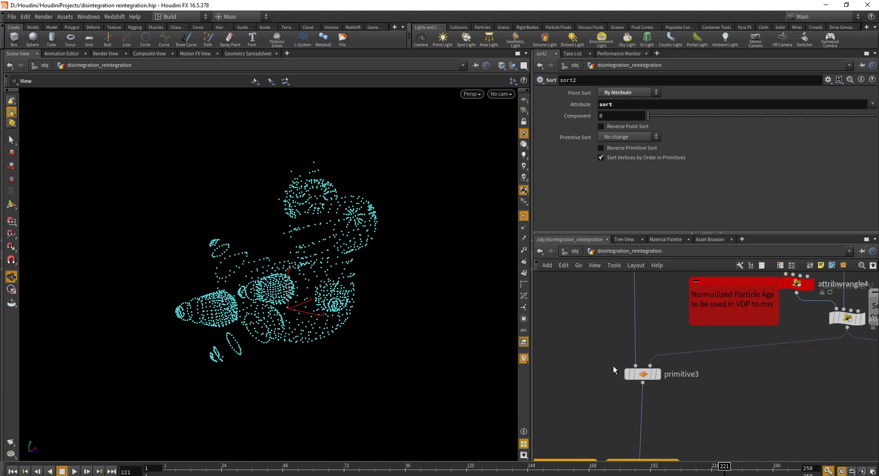
click(650, 373)
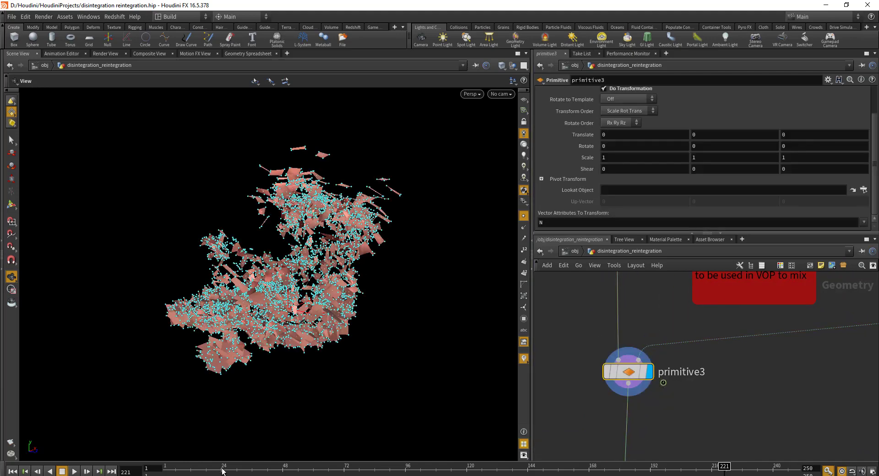
click(156, 467)
drag(167, 466, 285, 466)
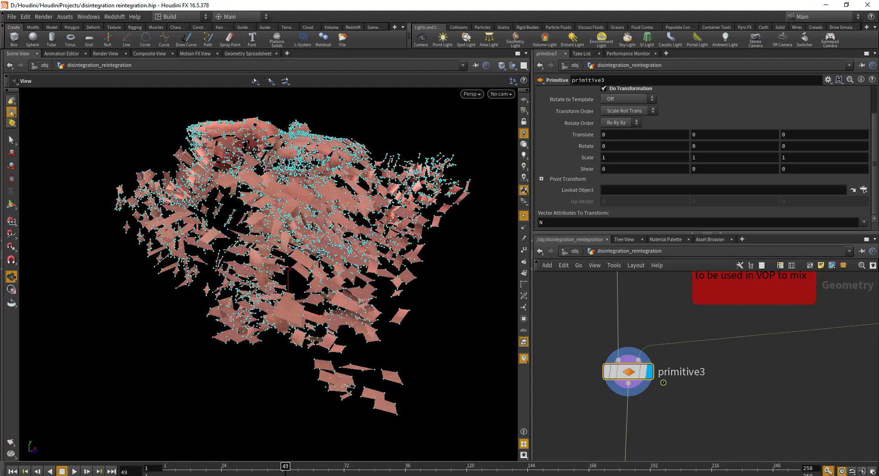
click(523, 216)
scroll(807, 360, up, 5)
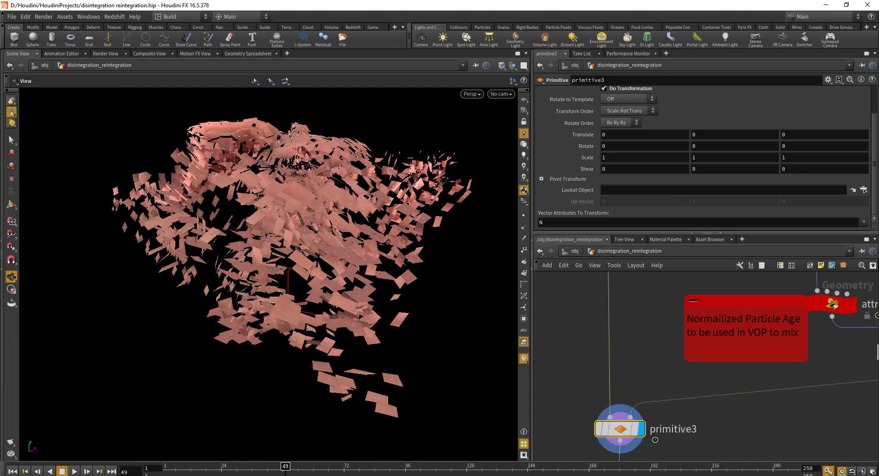
Inspect the sort6 settings and the attribwrangle5 code that creates the primitive piece attribute.
scroll(806, 360, up, 4)
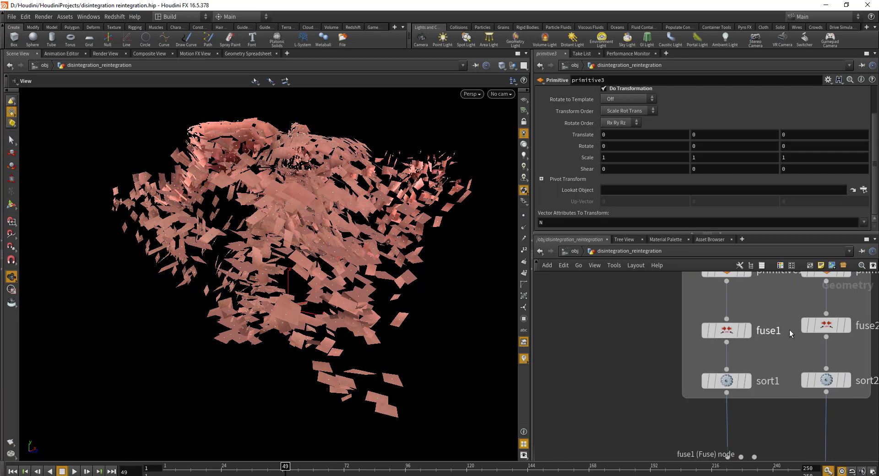
scroll(779, 324, down, 10)
click(700, 362)
scroll(740, 376, down, 3)
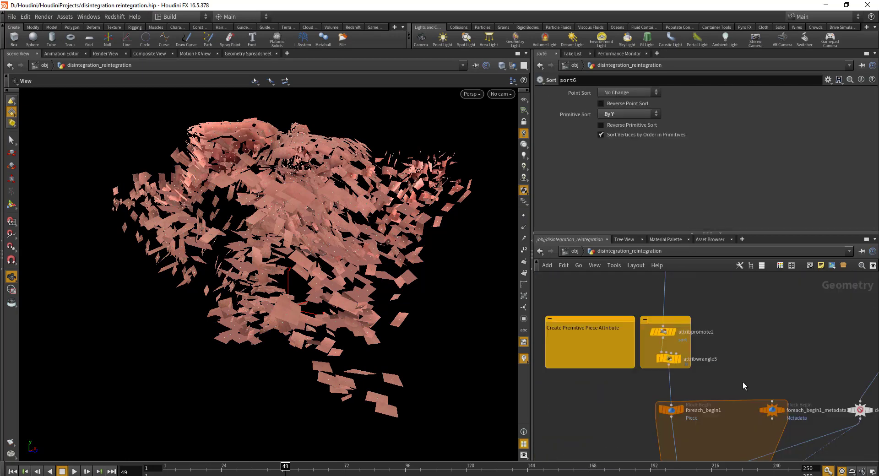
scroll(740, 375, up, 6)
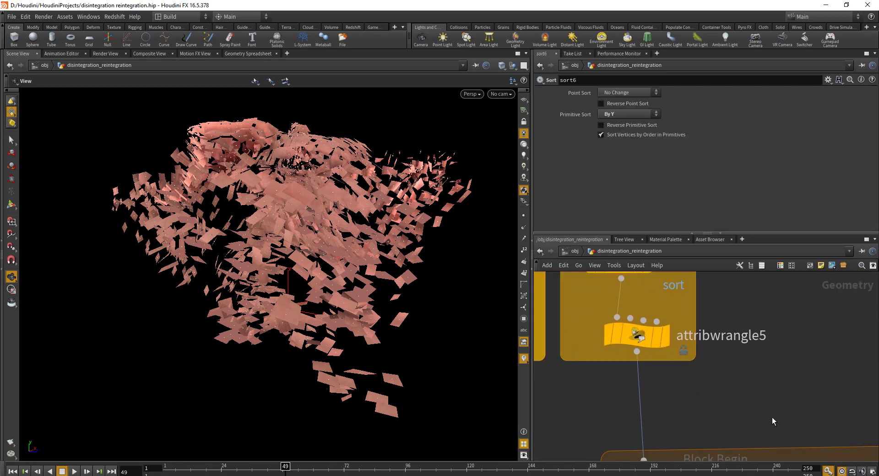
click(631, 334)
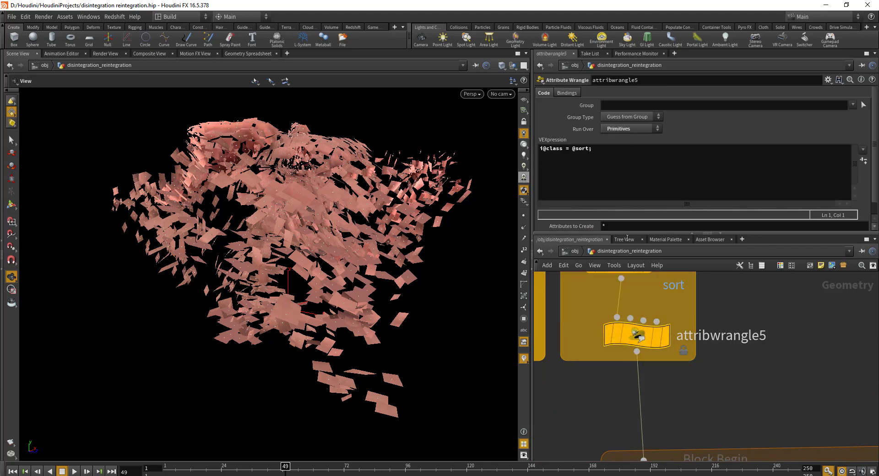
Examine the foreach_begin1 and foreach_begin1_metadata1 block nodes and the pattern expression in delete5.
scroll(710, 373, down, 6)
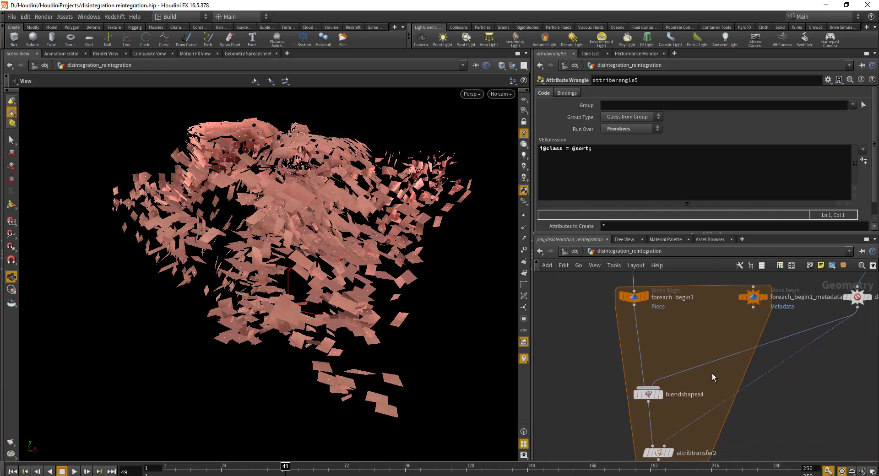
middle_drag(683, 326, 677, 370)
click(611, 326)
middle_drag(737, 354, 654, 310)
drag(707, 358, 707, 358)
scroll(807, 373, up, 3)
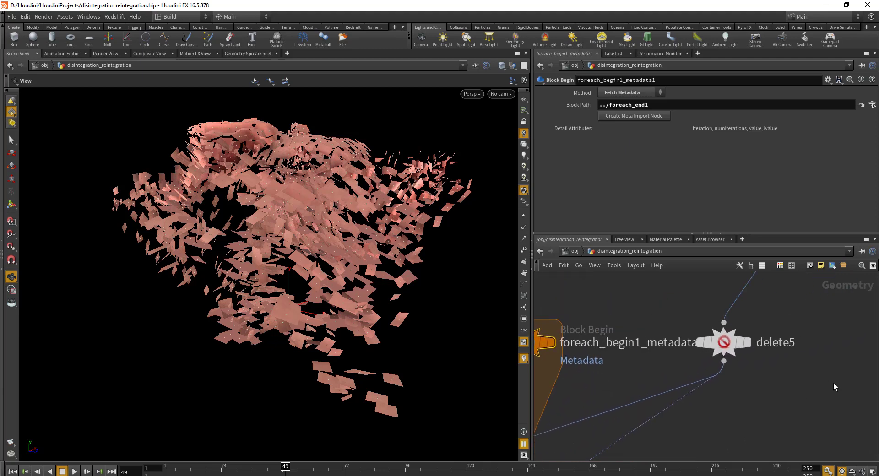
drag(829, 384, 682, 314)
Follow the loop through blendshapes4 and inspect which attributes attribtransfer2 transfers.
middle_drag(554, 361, 719, 376)
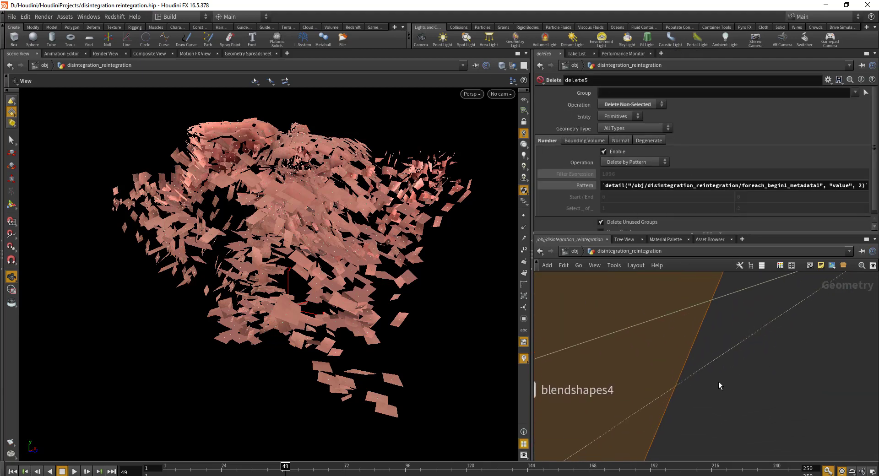
drag(605, 331, 732, 394)
middle_drag(732, 393, 759, 300)
drag(582, 320, 711, 338)
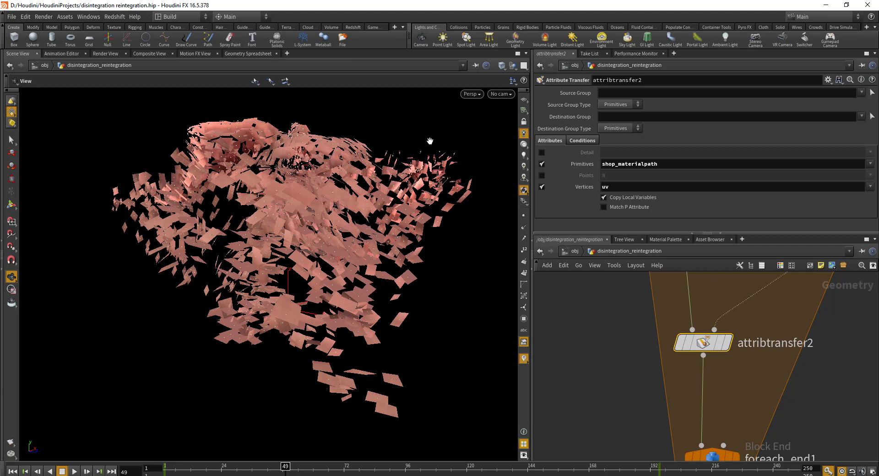
Display polyfill1 and compare its result at frame 1 and frame 249.
middle_drag(787, 406, 658, 368)
scroll(732, 345, up, 2)
click(680, 349)
click(172, 466)
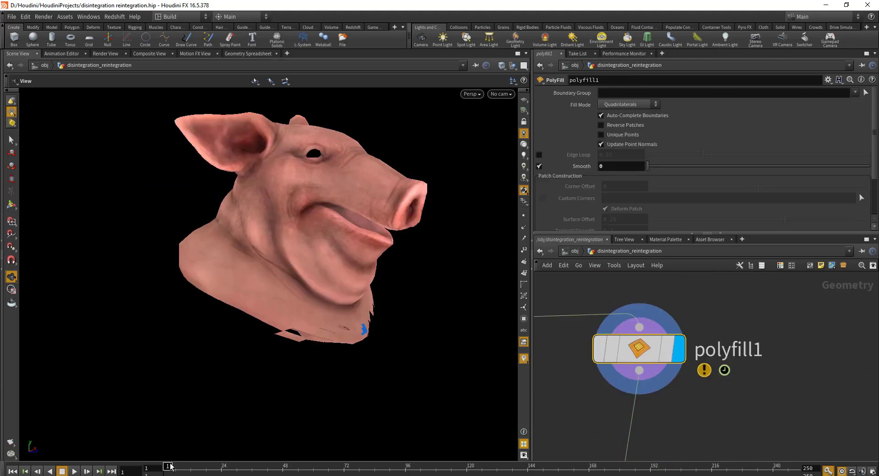
click(800, 466)
drag(402, 215, 414, 208)
scroll(415, 209, up, 2)
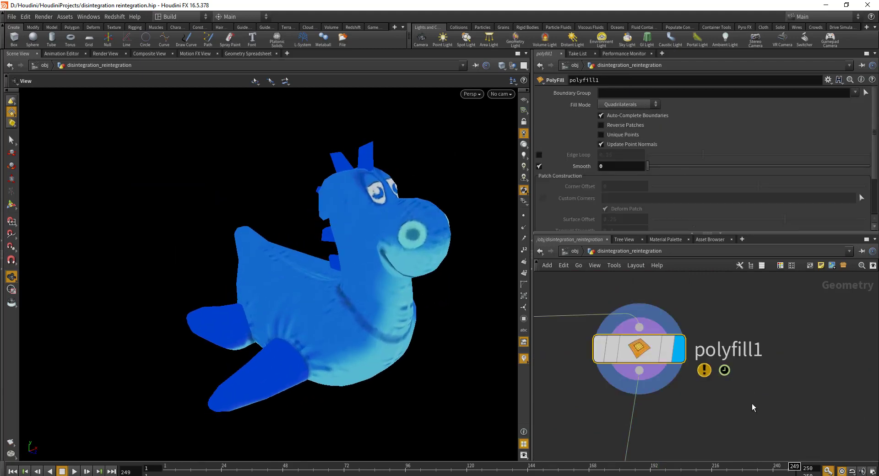
Inspect the Alpha expression in attribwrangle7 below polyfill1.
middle_drag(761, 406, 714, 320)
scroll(692, 350, down, 3)
click(667, 343)
scroll(691, 350, up, 3)
click(638, 149)
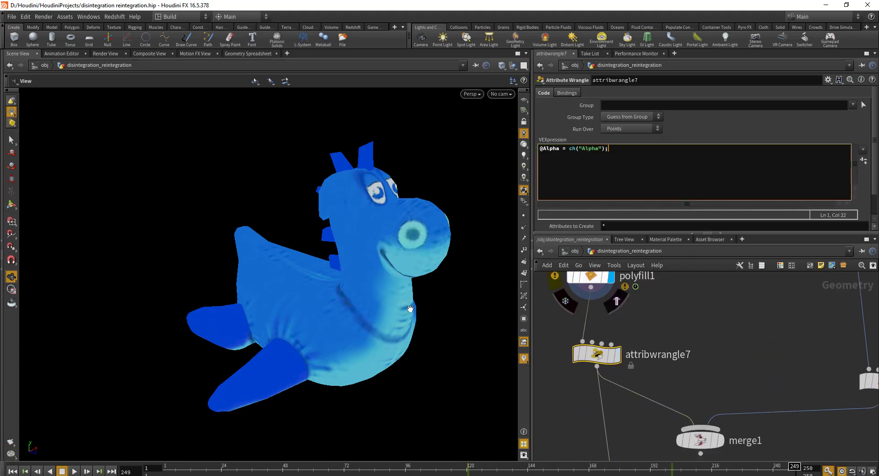
Inspect the Alpha expression in attribwrangle8 and display merge1.
right_drag(392, 306, 422, 199)
middle_drag(737, 345, 682, 439)
click(707, 394)
middle_drag(644, 379, 721, 271)
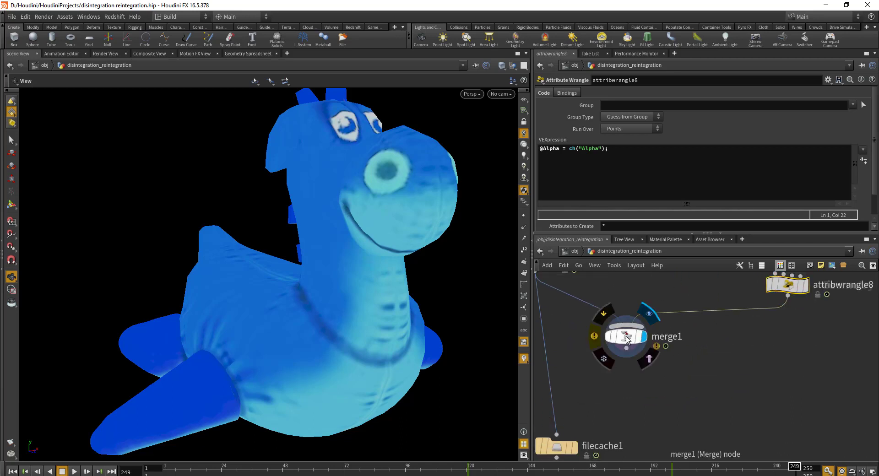